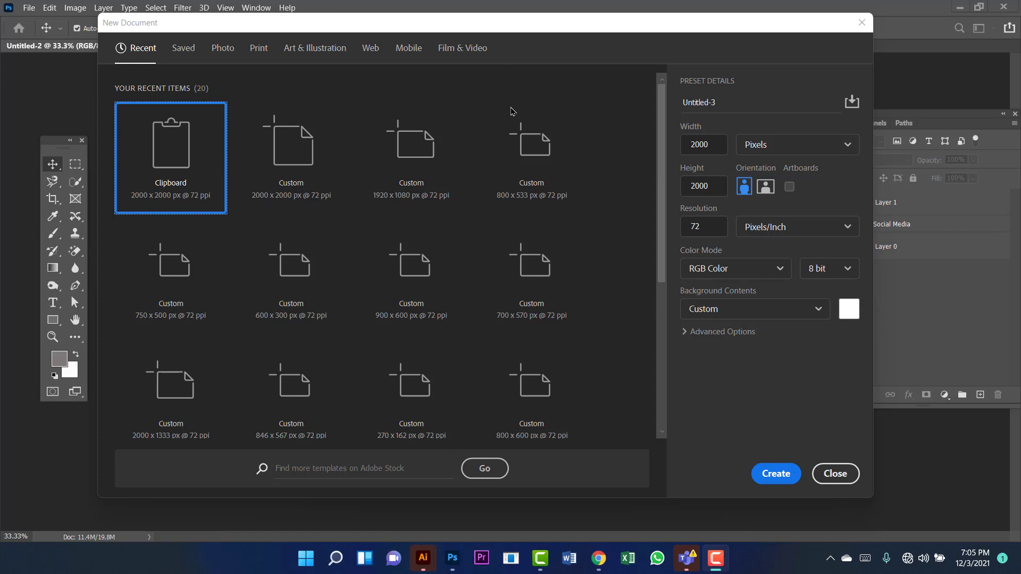
Create a new 2000 x 2000 px document at 72 pixels/inch in RGB Color
left_click(712, 144)
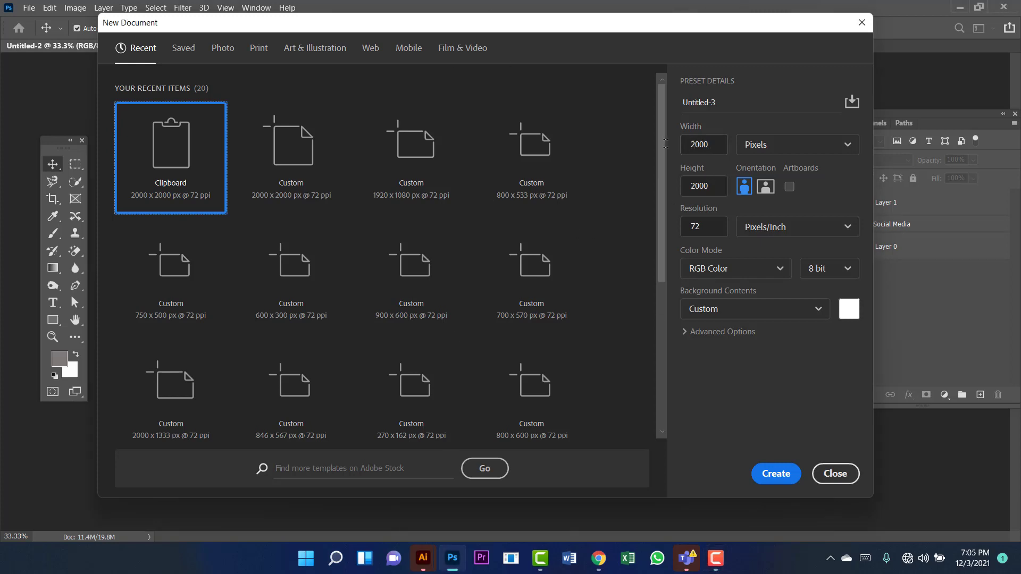
double_click(718, 186)
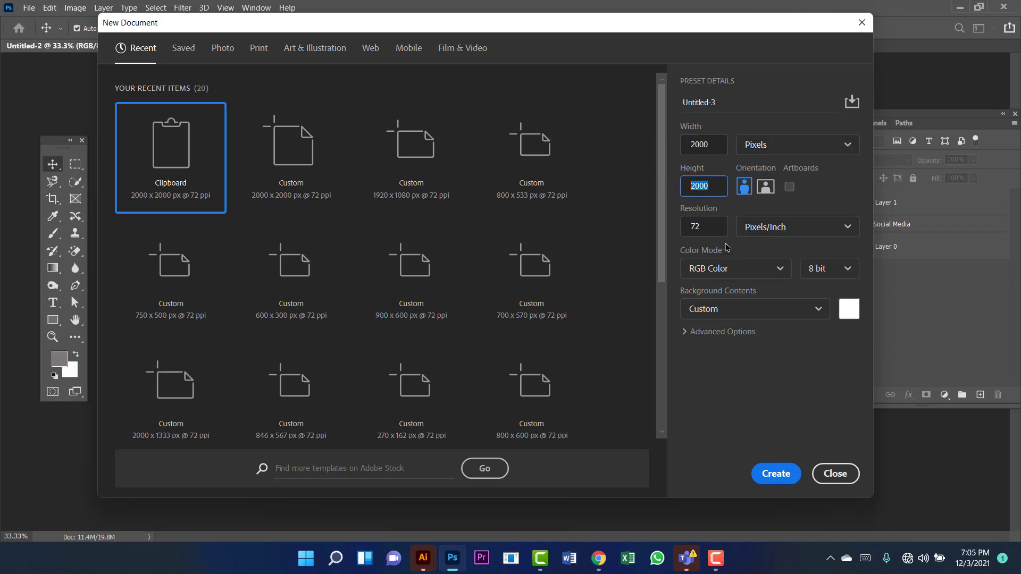
double_click(711, 224)
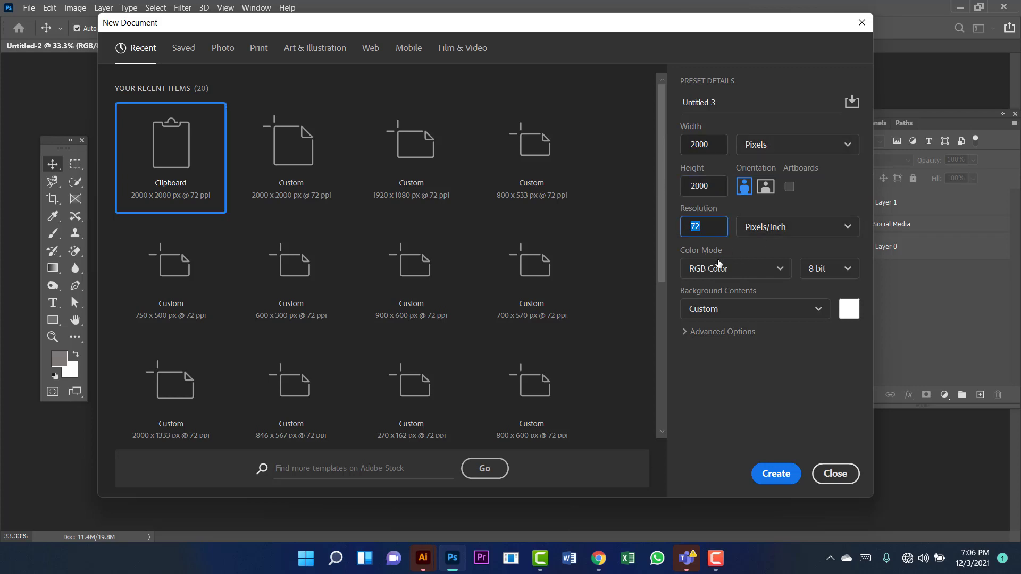
left_click(747, 272)
left_click(718, 342)
left_click(786, 475)
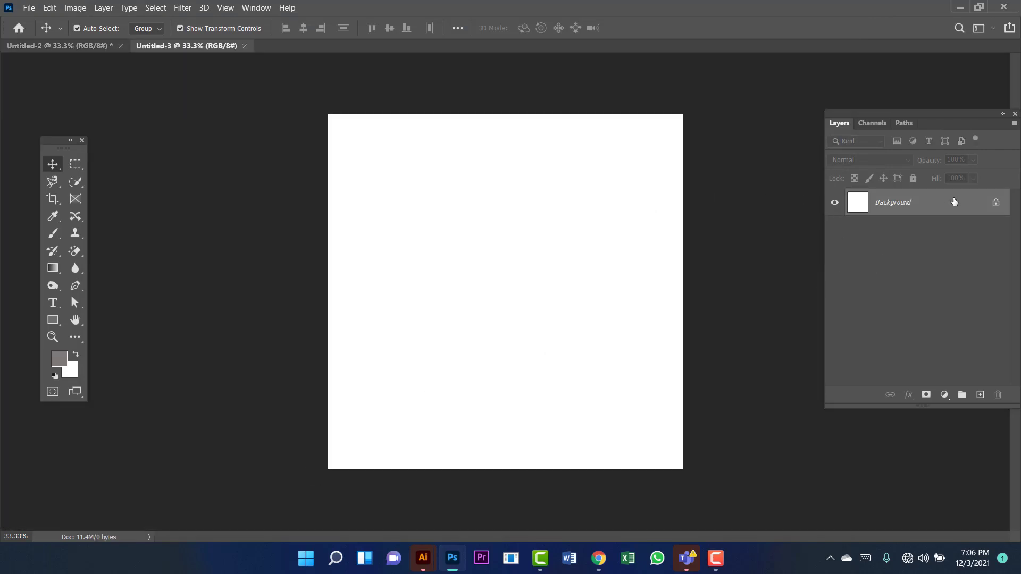
Unlock the background layer and draw a rectangle of about 2045 x 2061 px covering the whole canvas
left_click(996, 203)
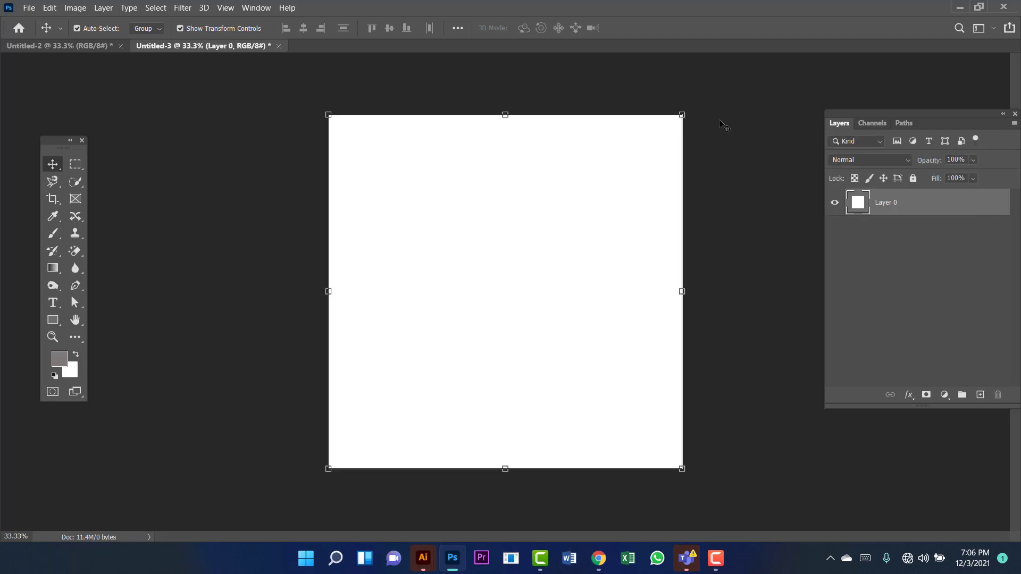
left_click(156, 232)
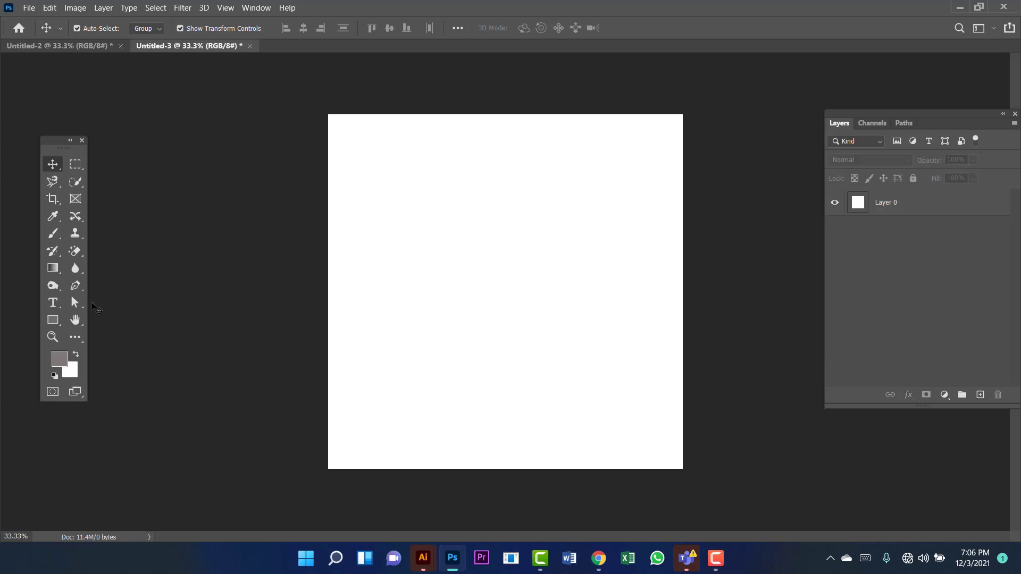
left_click_drag(58, 321, 99, 323)
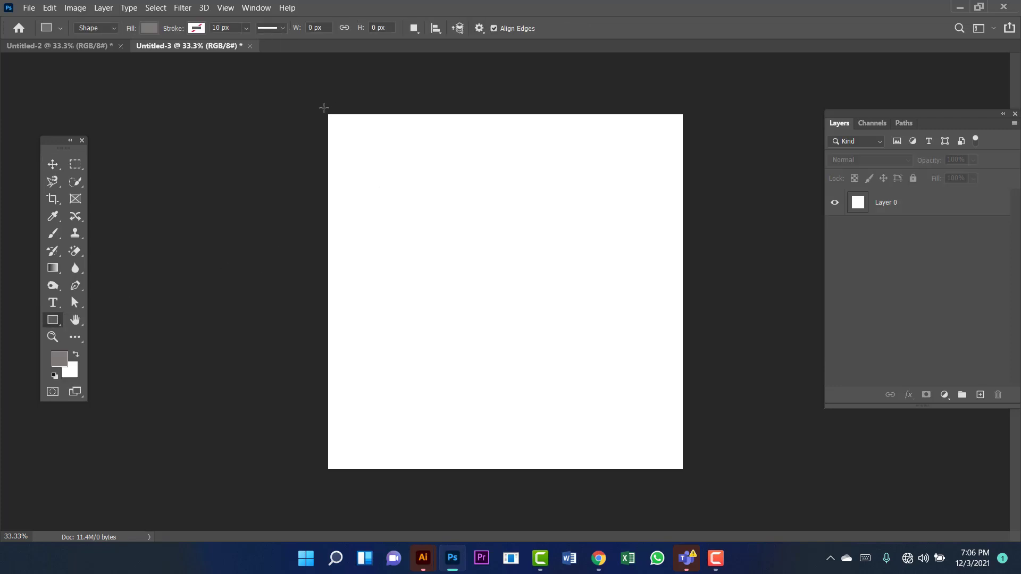
left_click_drag(324, 108, 687, 475)
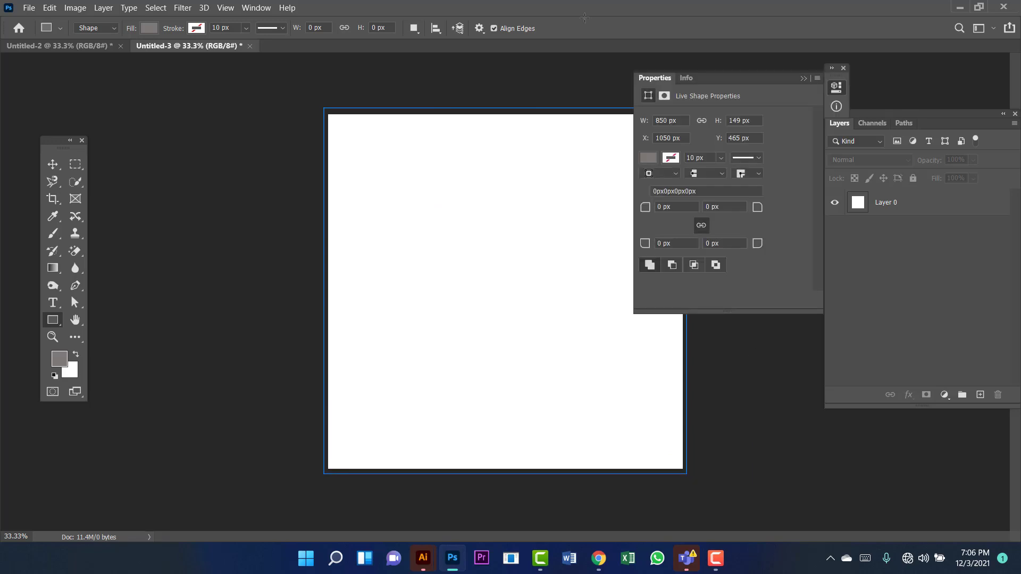
left_click(843, 68)
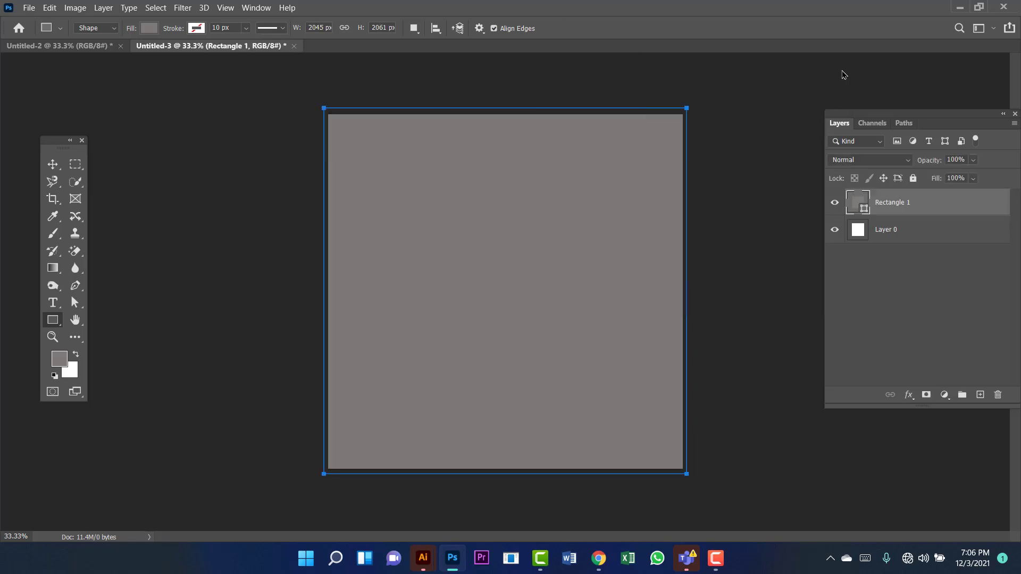
Add a Gradient Overlay to the rectangle layer using the dark-to-teal "dark green" gradient preset
double_click(987, 206)
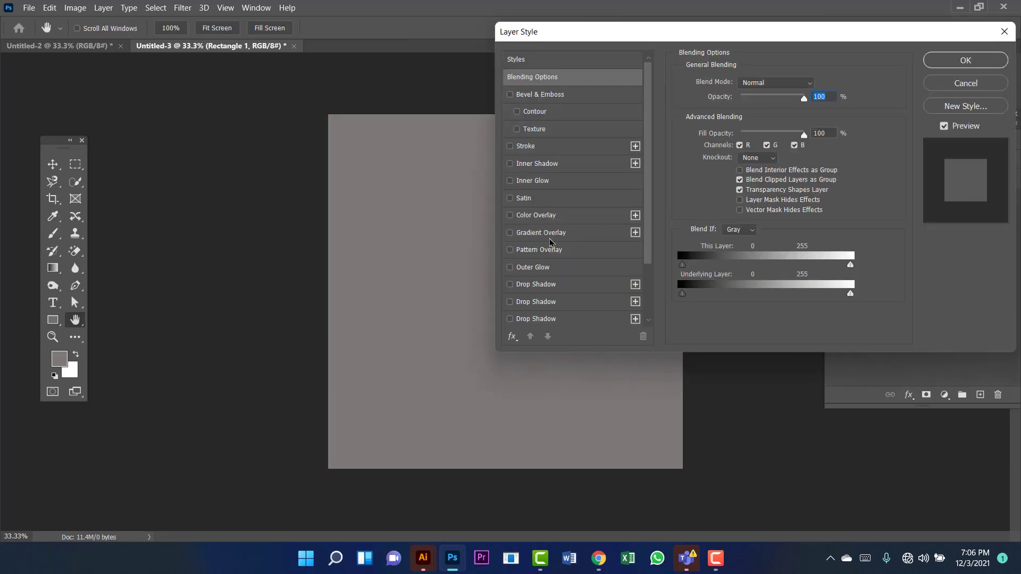
left_click(565, 238)
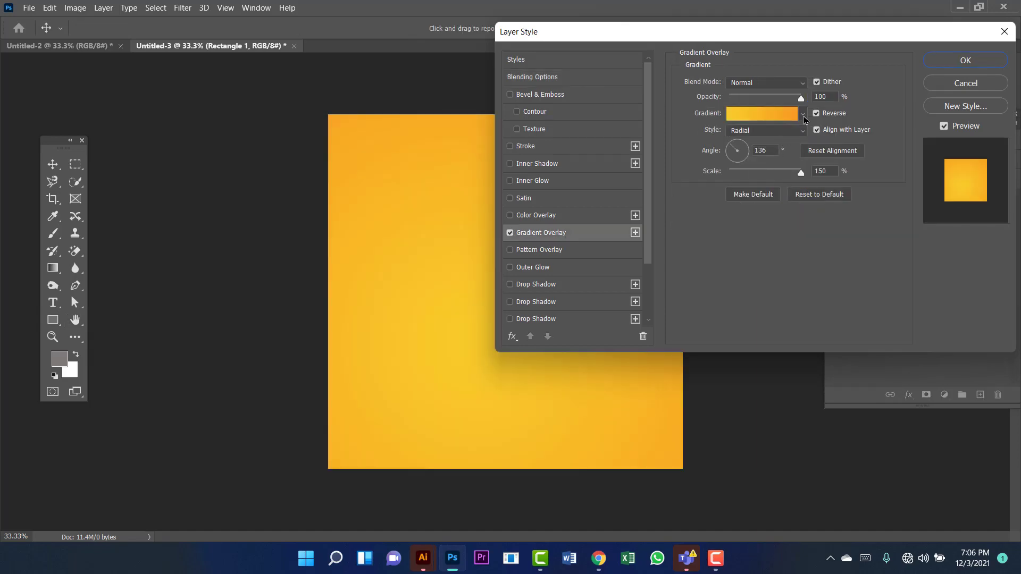
left_click(803, 114)
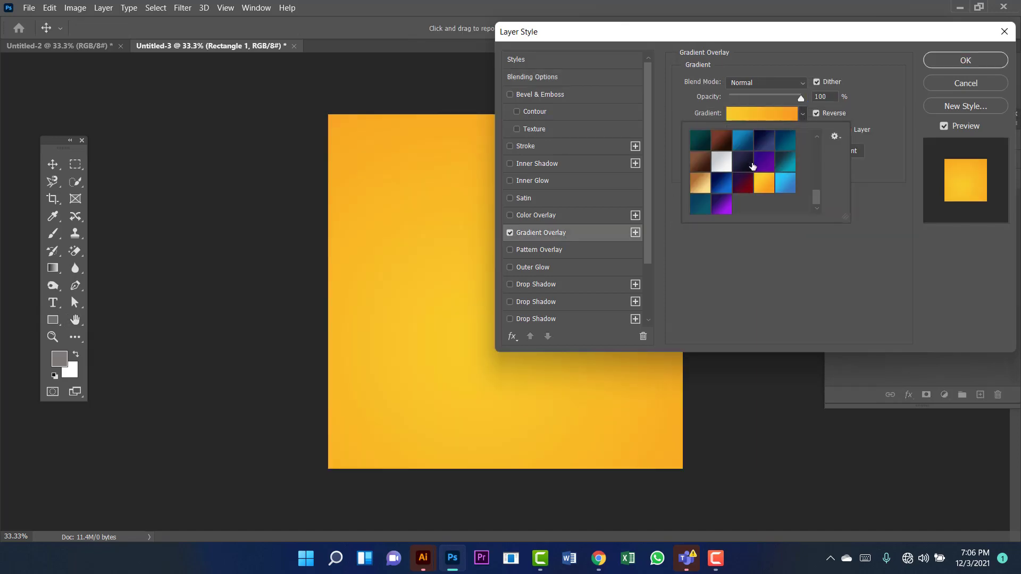
mouse_move(815, 196)
left_mouse_down()
mouse_move(815, 186)
mouse_move(816, 198)
left_mouse_up()
left_click(783, 141)
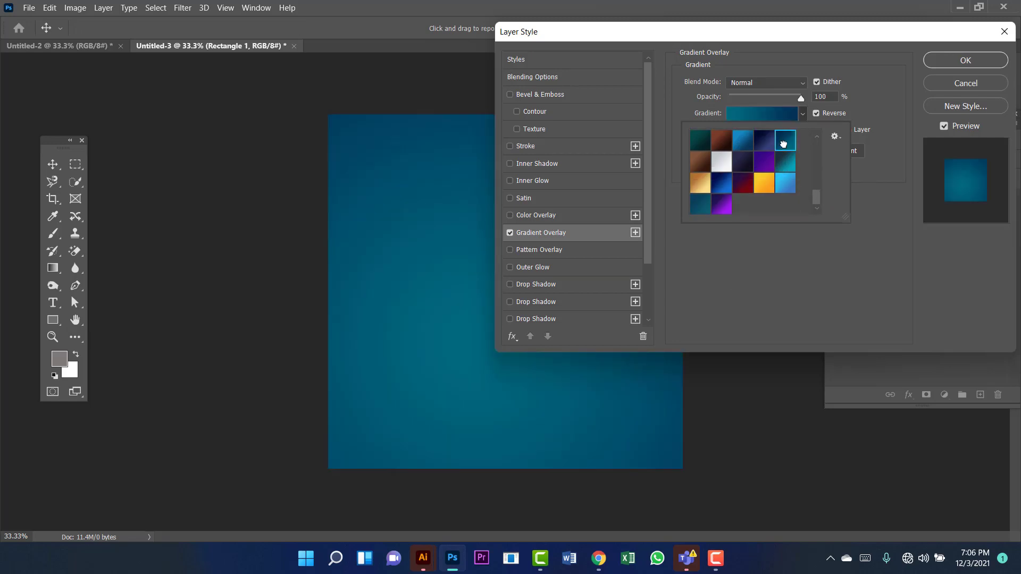
left_click(784, 165)
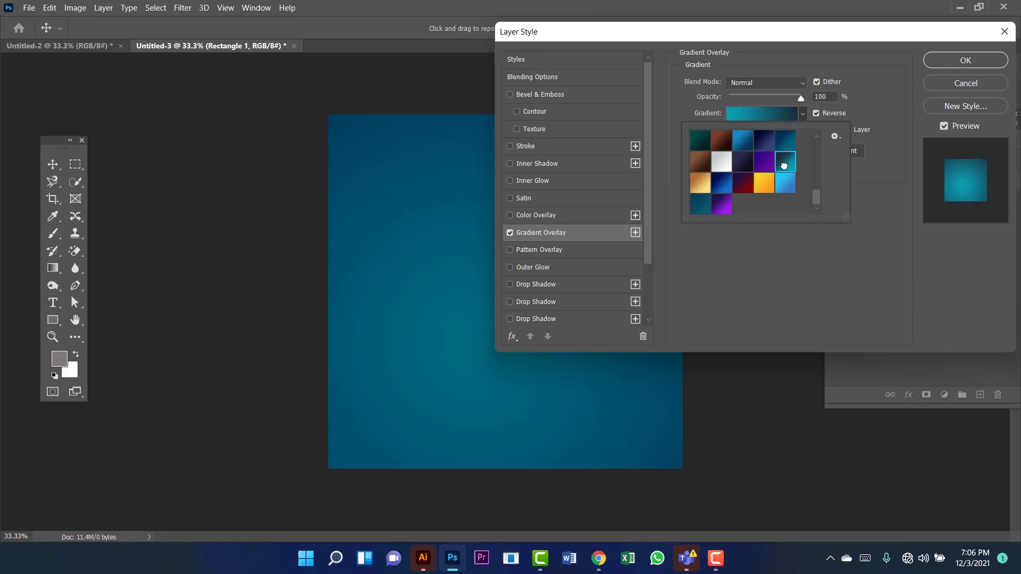
left_click(775, 116)
Examine the colours of both end stops of the overlay gradient in the Gradient Editor
left_click(757, 116)
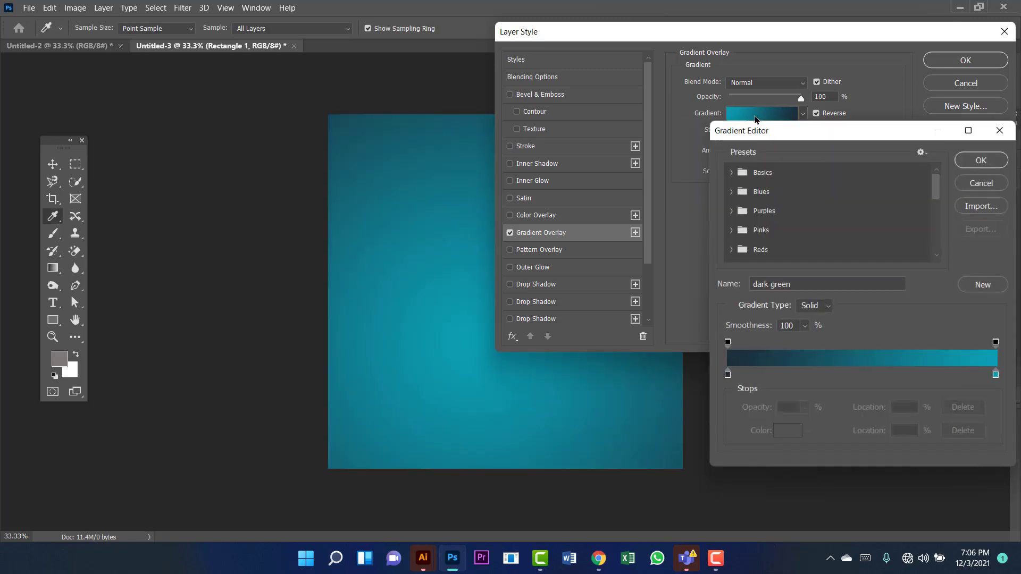
double_click(728, 375)
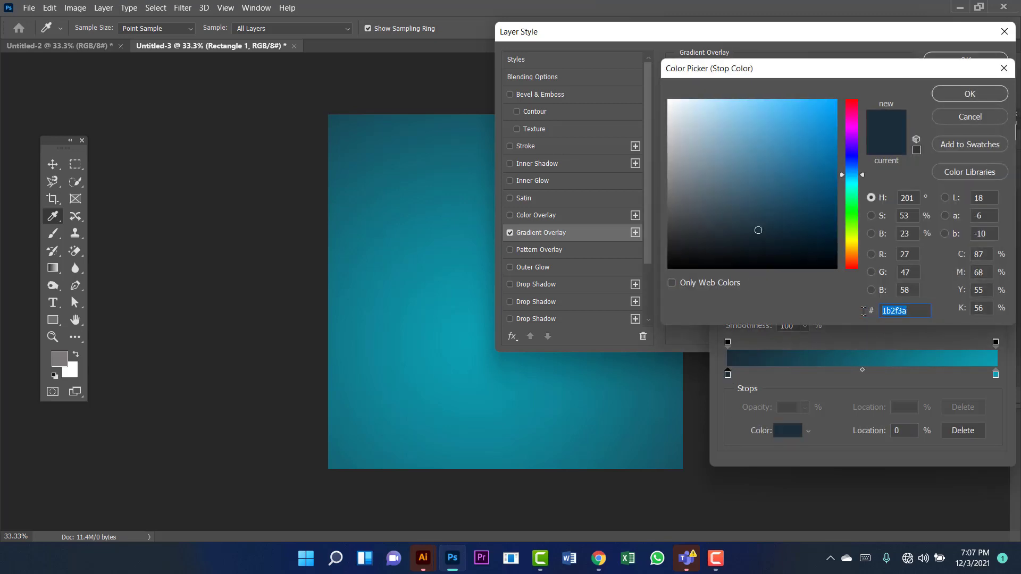
left_click(963, 98)
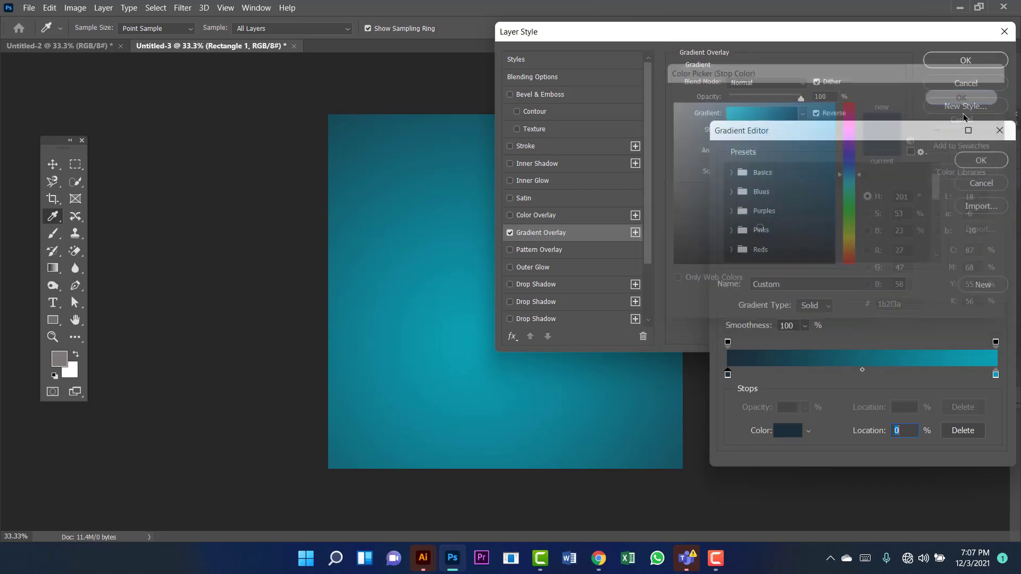
double_click(995, 375)
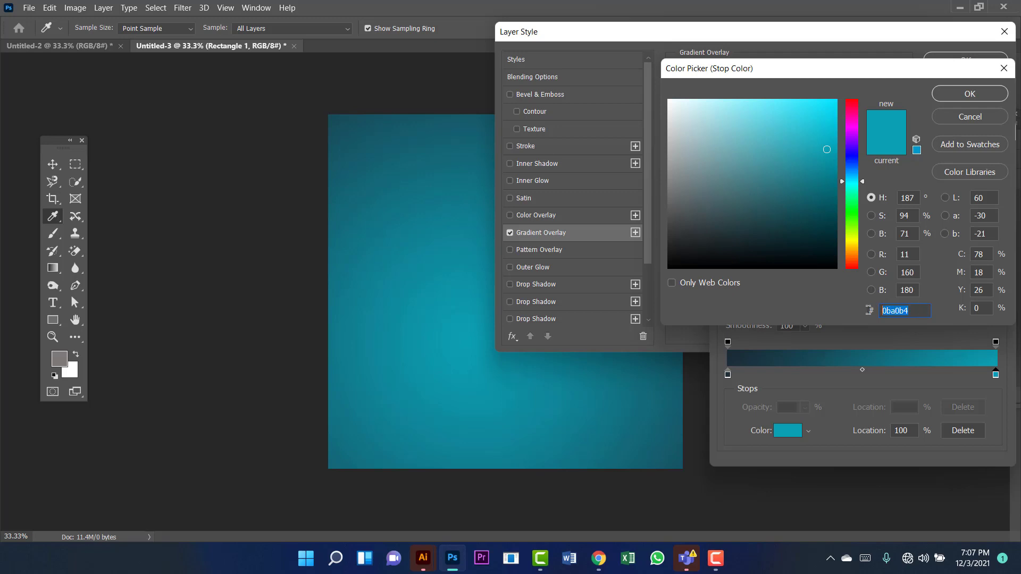
left_click(967, 96)
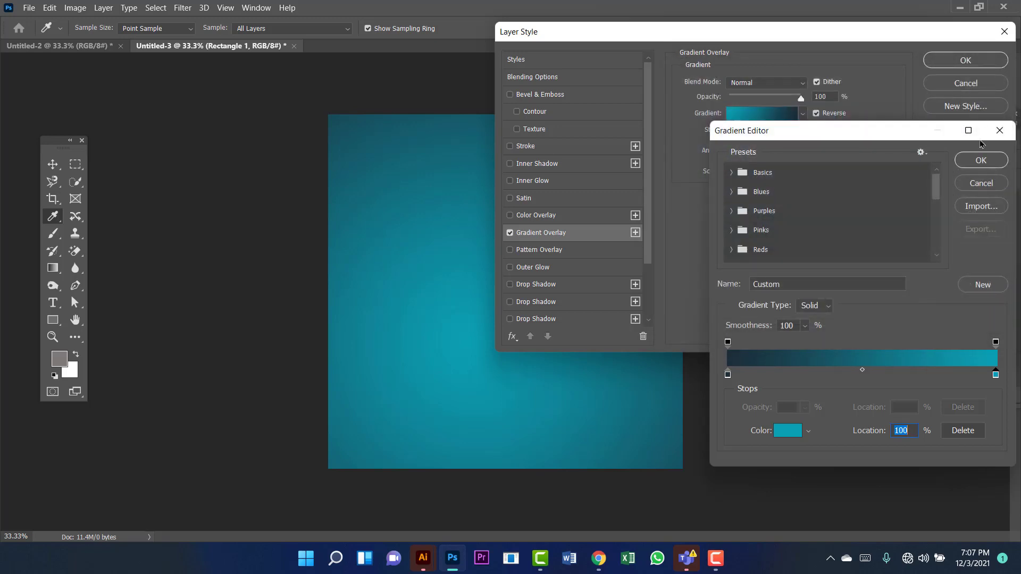
left_click(981, 159)
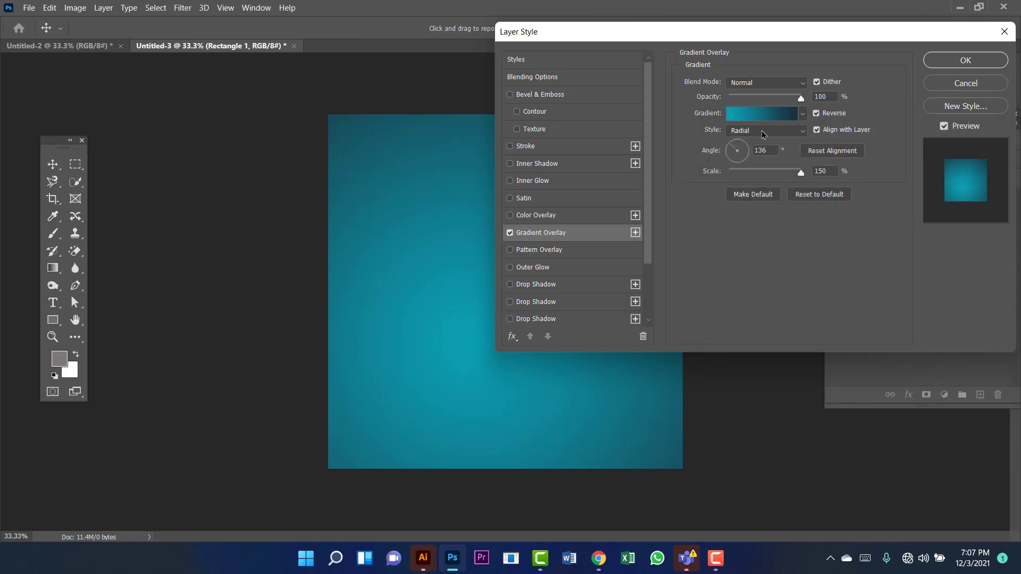
Use the Radial style for the gradient overlay, set its scale to 118%, and apply the layer style
left_click(804, 132)
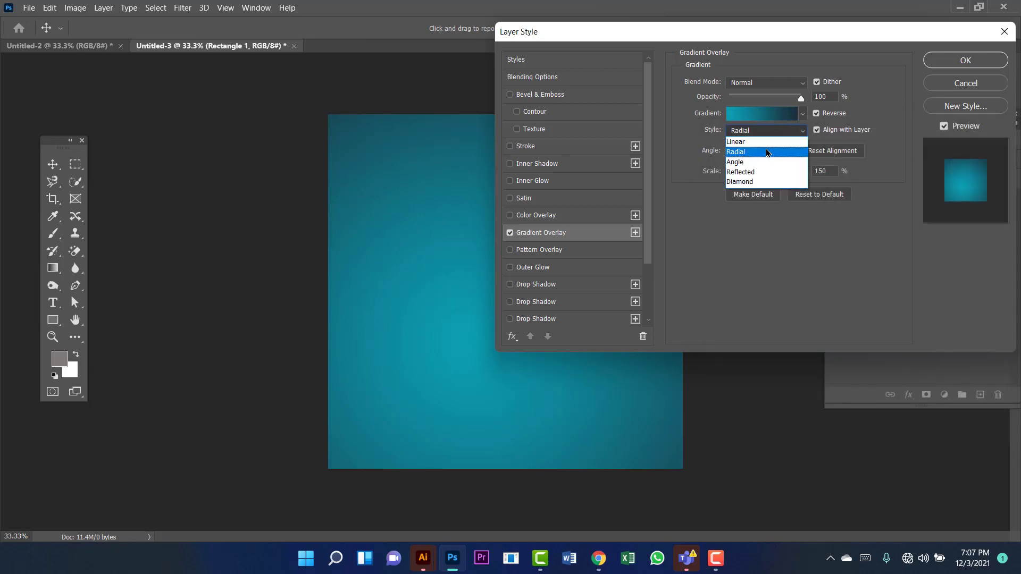
left_click(773, 153)
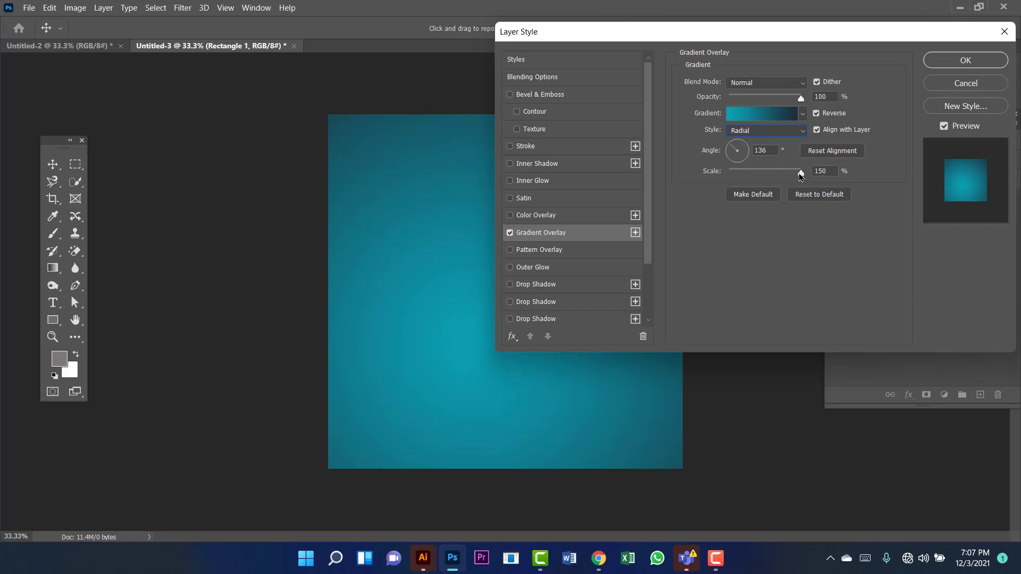
left_click_drag(801, 176, 786, 176)
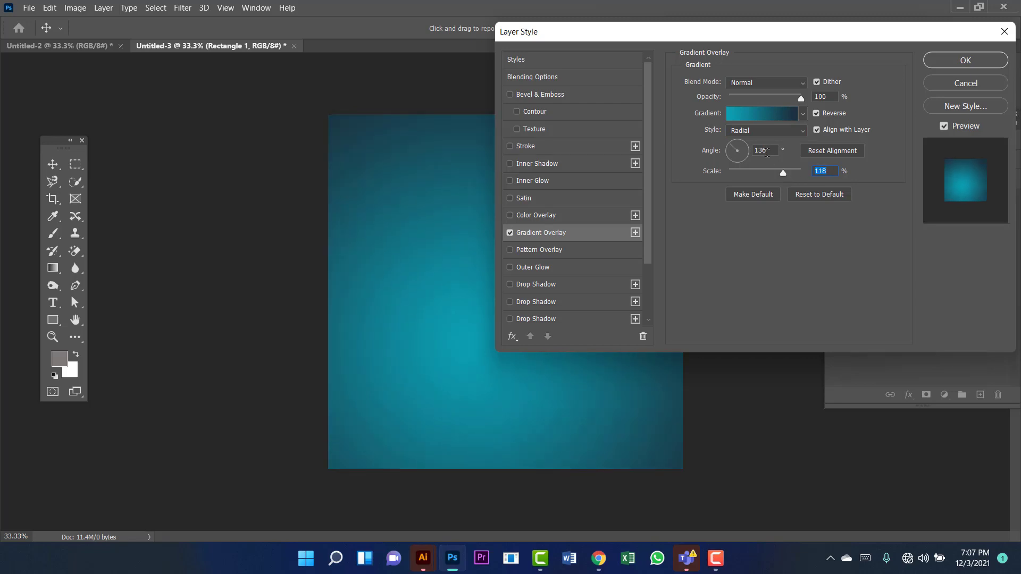
left_click(766, 152)
left_click(952, 62)
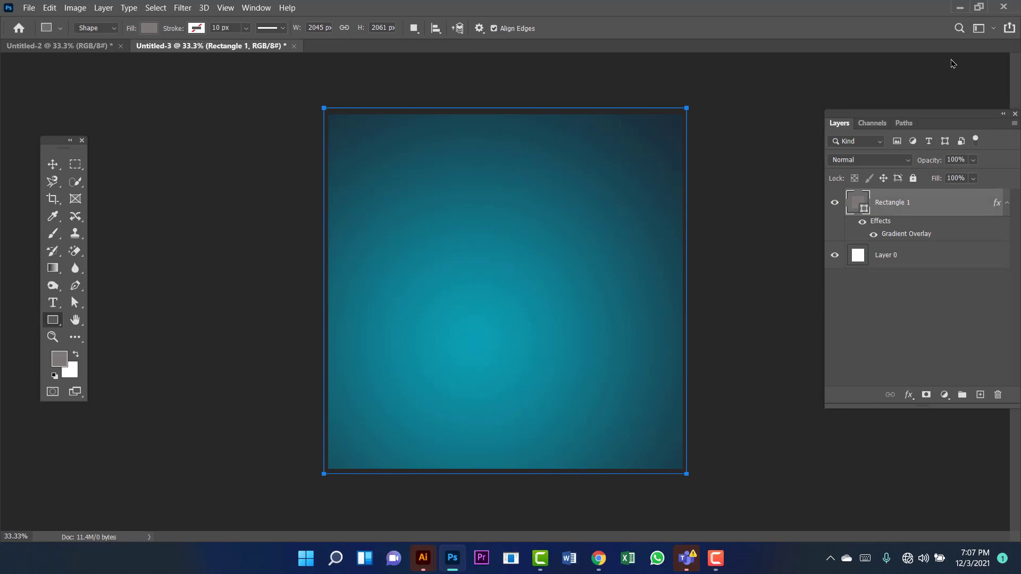
Put the rectangle and Layer 0 into a locked group named Background
left_click(931, 260)
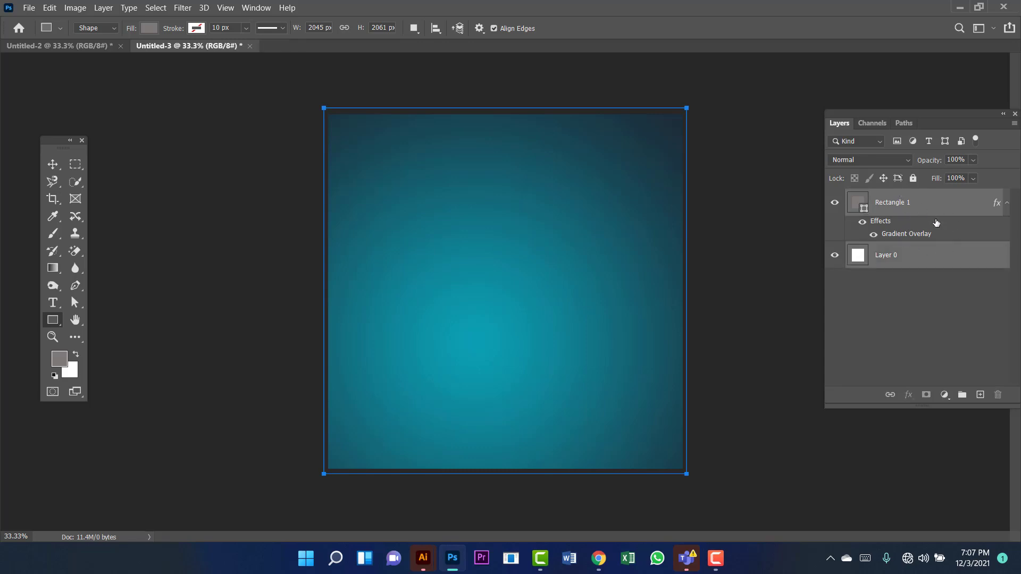
key("ctrl+g")
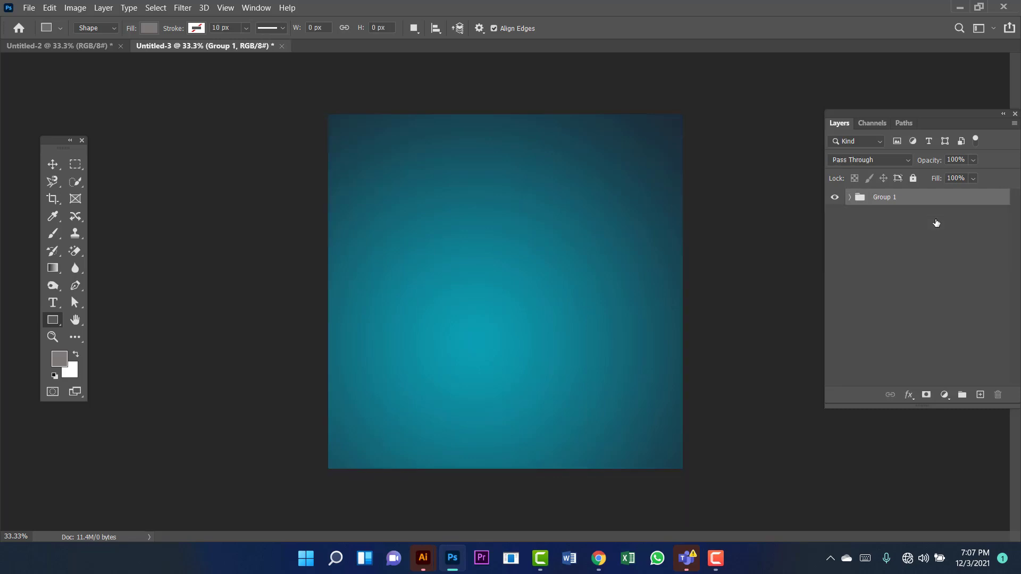
double_click(885, 198)
type("Background")
key("Return")
left_click(912, 179)
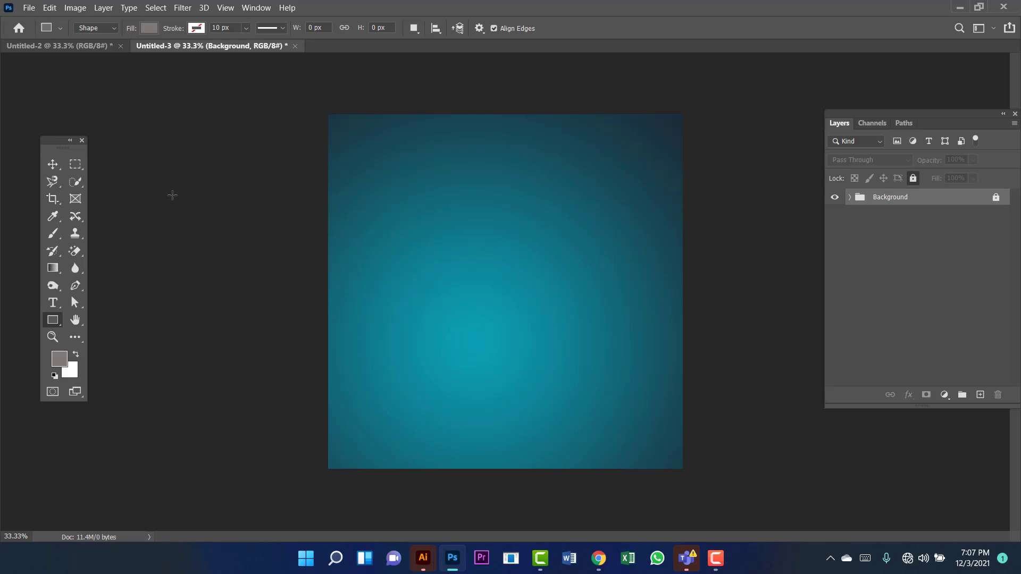
Draw a circle about 1892 px in diameter with the Ellipse tool over the canvas's upper right area
right_click(53, 319)
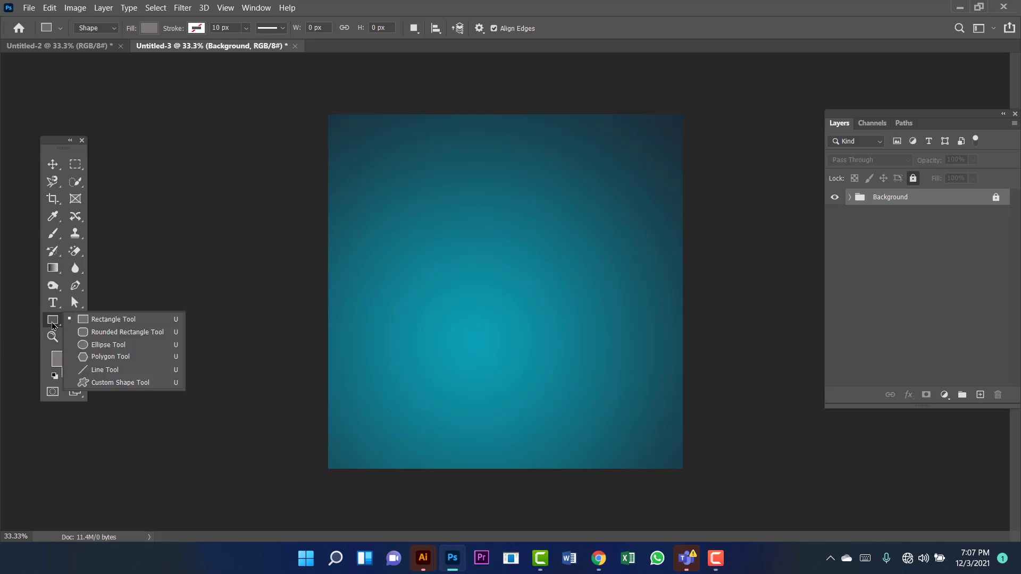
left_click(121, 346)
left_click_drag(568, 136, 747, 310)
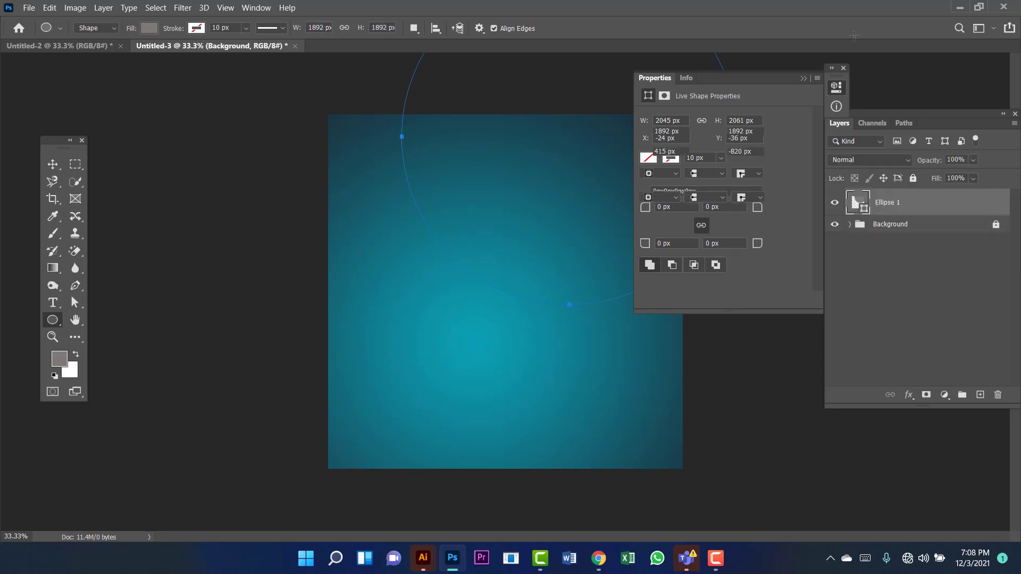
left_click(843, 69)
Move the circle down and slightly right so it extends past the canvas's top and right edges
key("v")
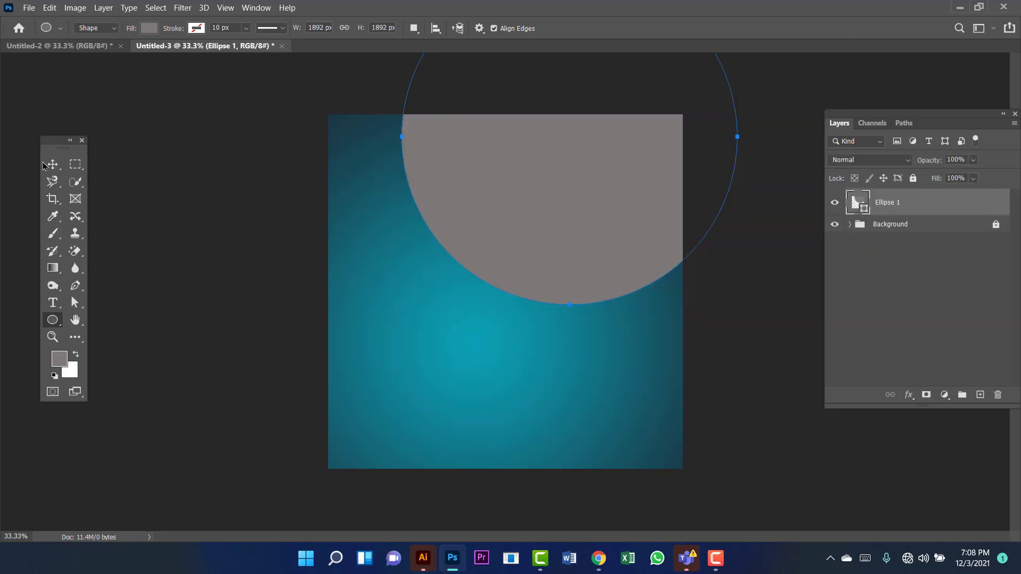
left_click_drag(531, 199, 558, 266)
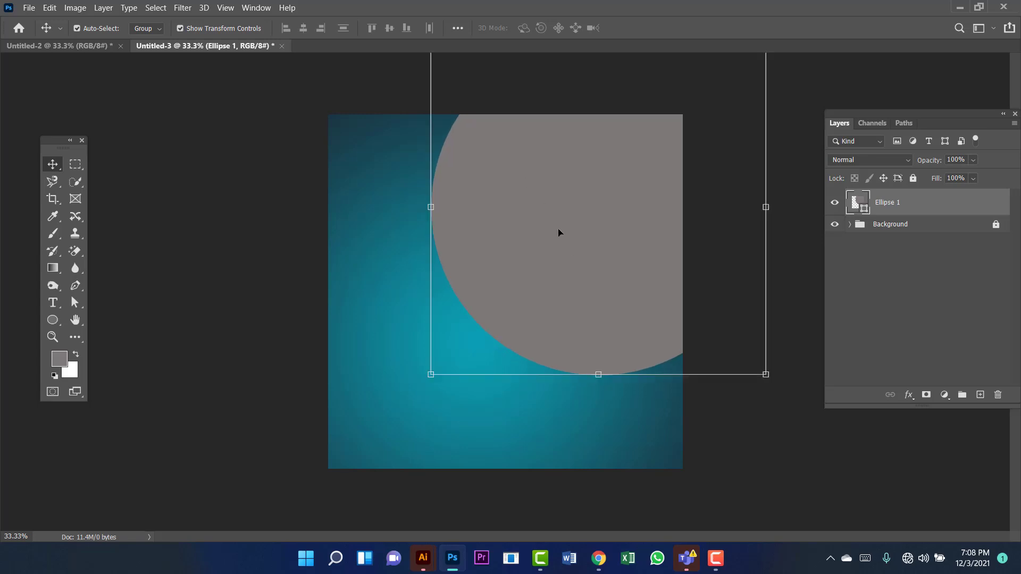
mouse_move(558, 229)
left_mouse_down()
mouse_move(579, 209)
mouse_move(559, 233)
left_mouse_up()
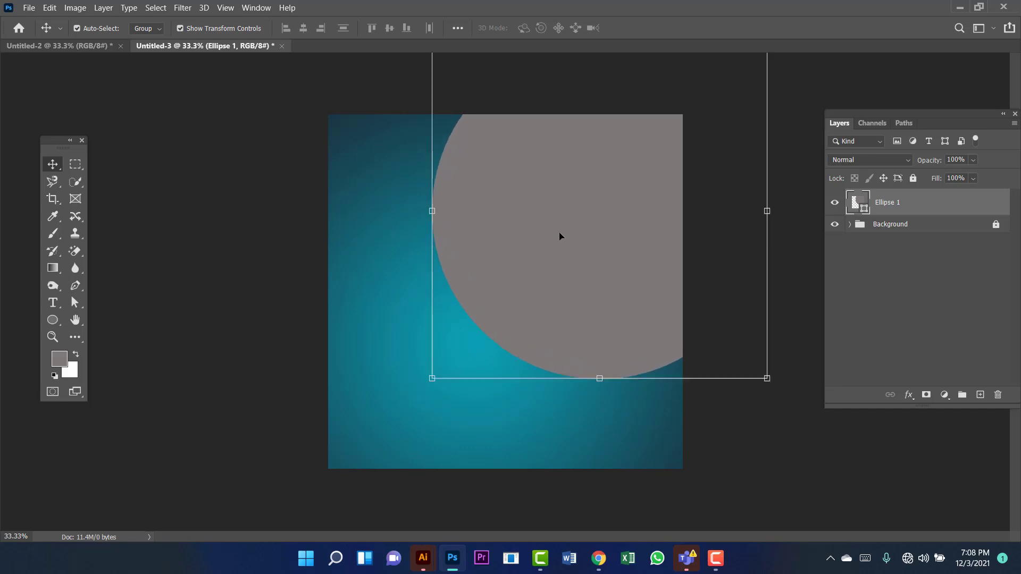
Duplicate the circle layer, place the copy beneath the original, and select the original Ellipse 1 layer
left_click(560, 235)
key("ctrl+j")
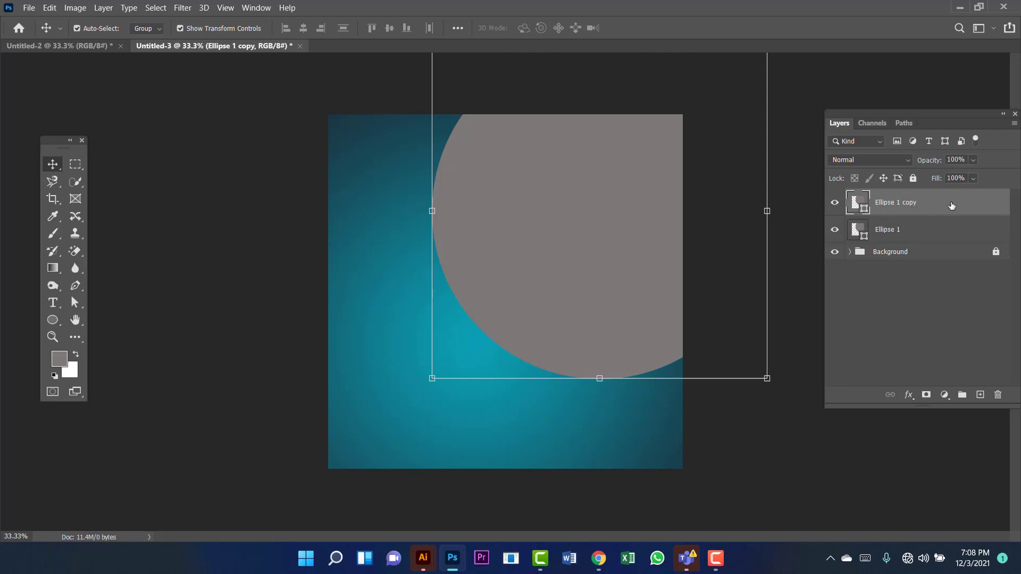
left_click_drag(964, 209, 961, 236)
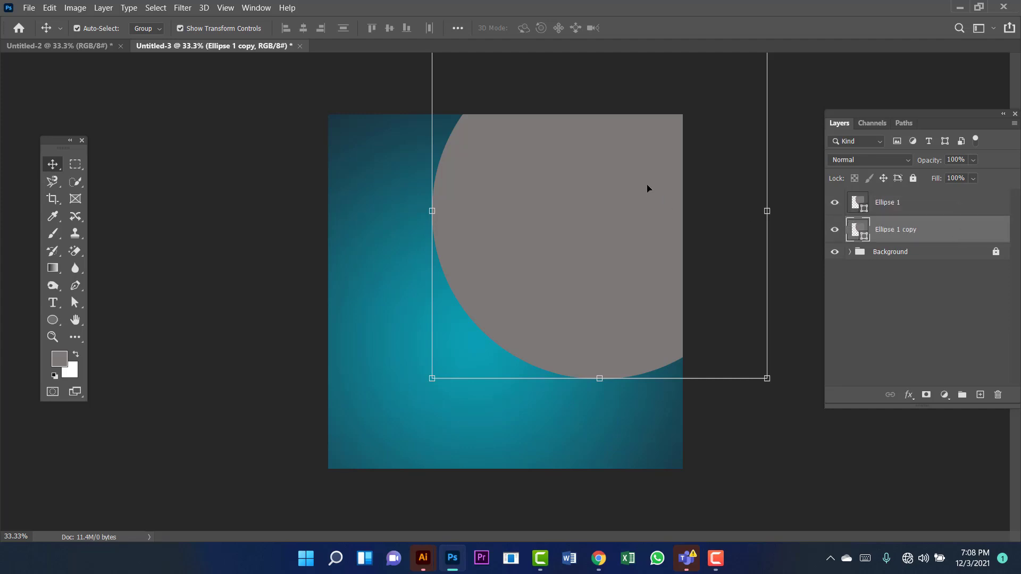
left_click(739, 168)
left_click(654, 199)
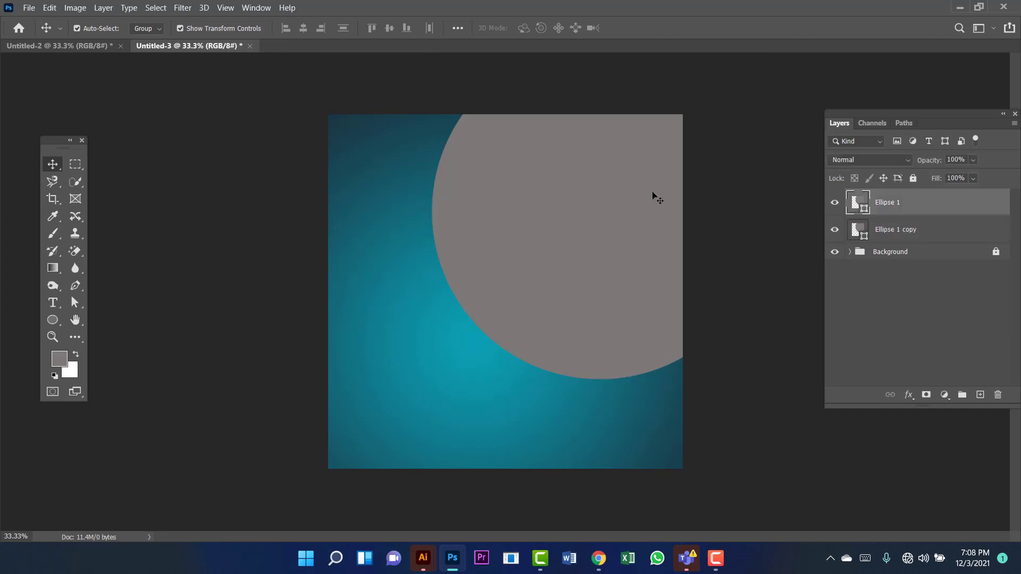
Enlarge the Ellipse 1 copy circle to about 103% and give it a yellow fill
left_click(986, 230)
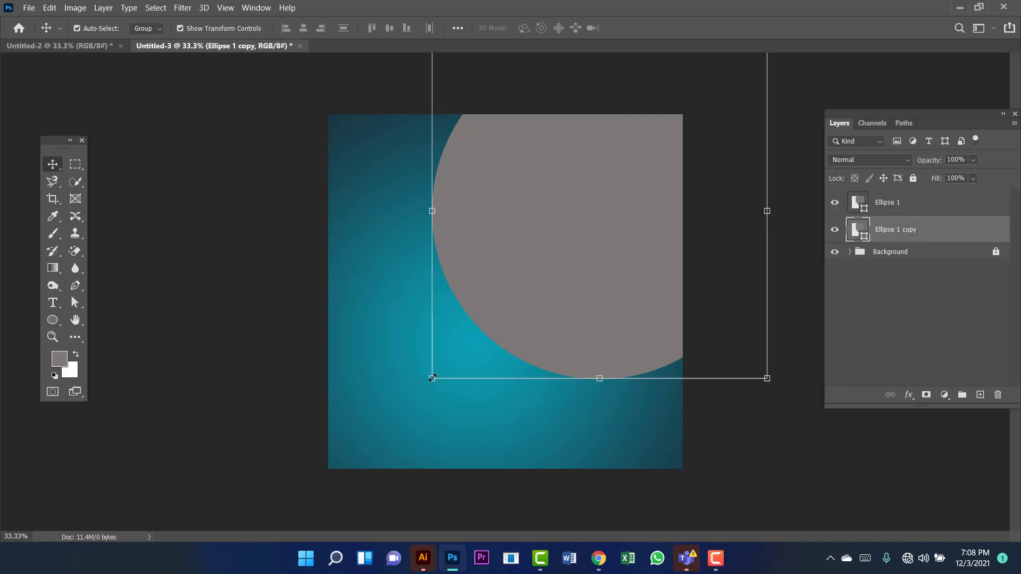
left_click_drag(429, 380, 422, 389)
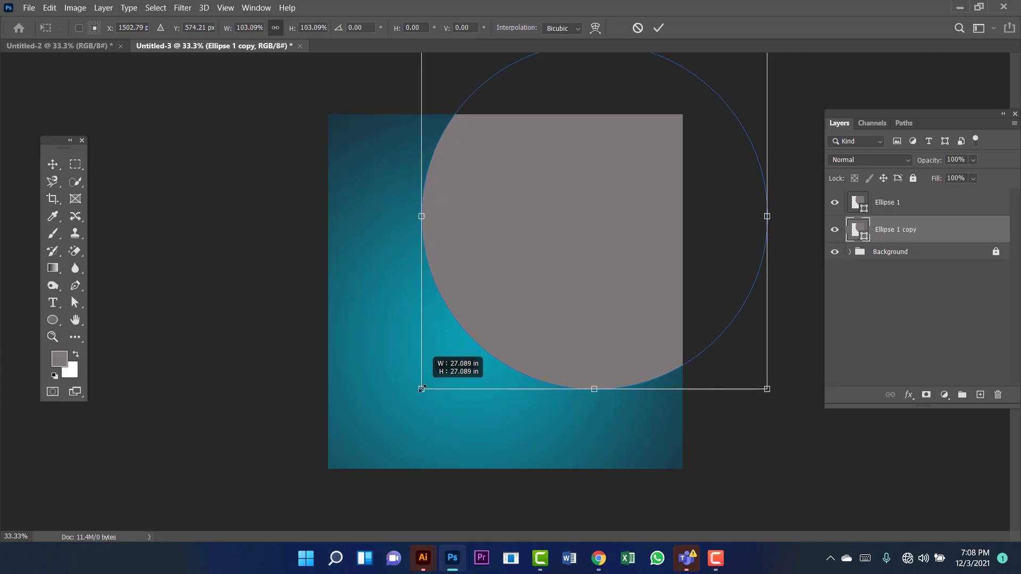
left_click(52, 320)
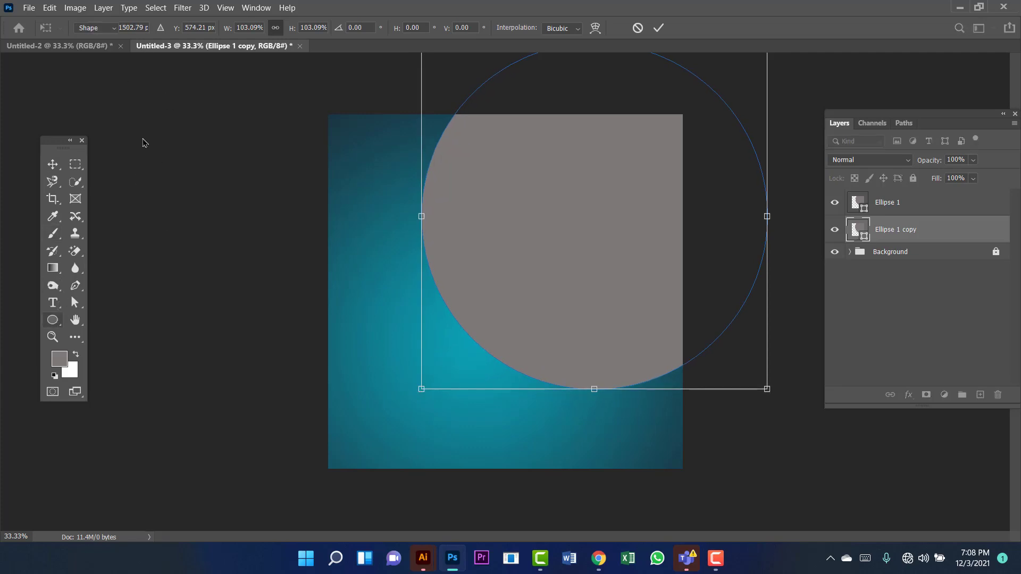
left_click(154, 29)
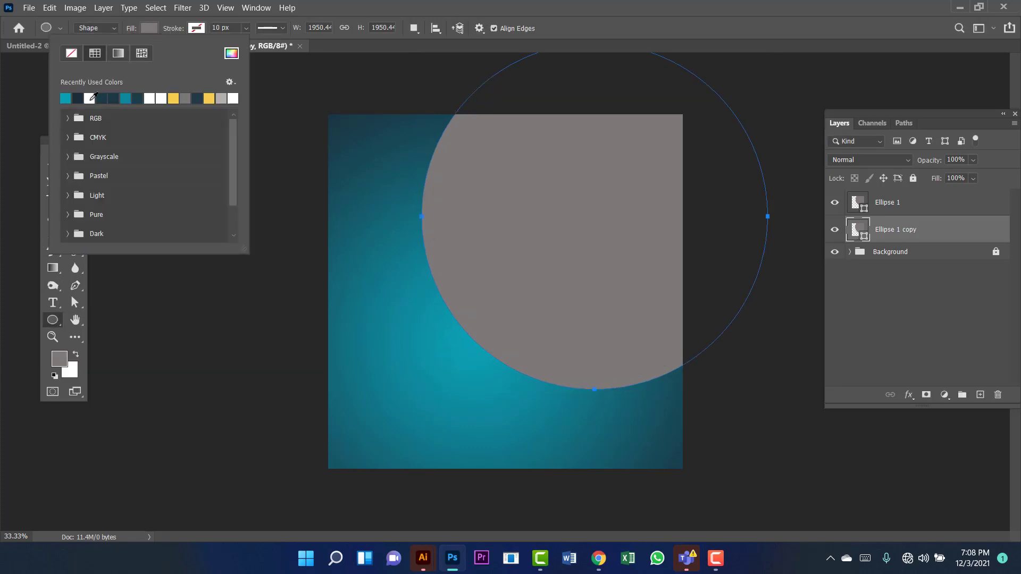
left_click(177, 100)
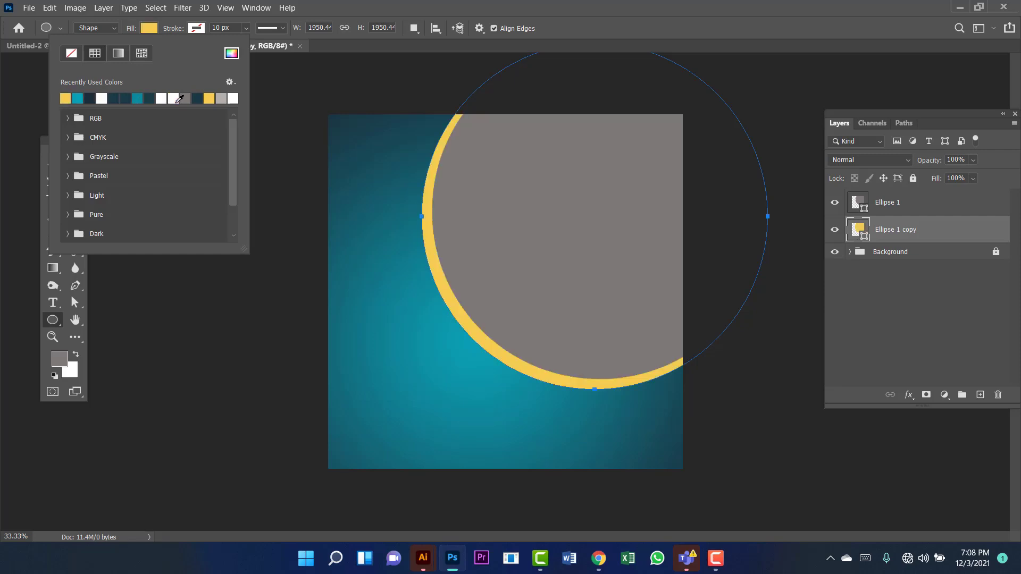
key("Escape")
Move the yellow circle slightly up and right so it forms an even ring around the grey circle
key("v")
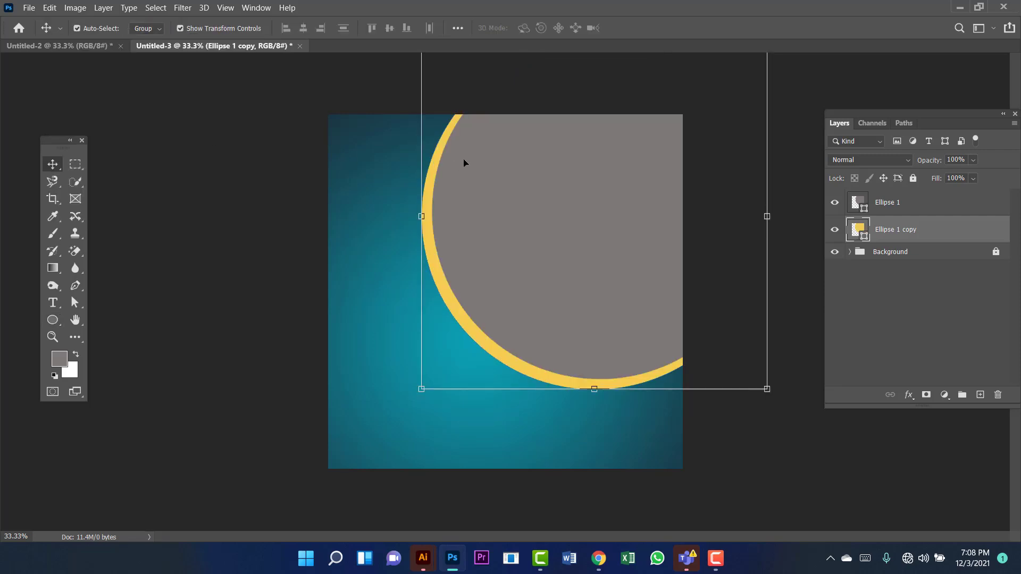
left_click_drag(437, 153, 441, 148)
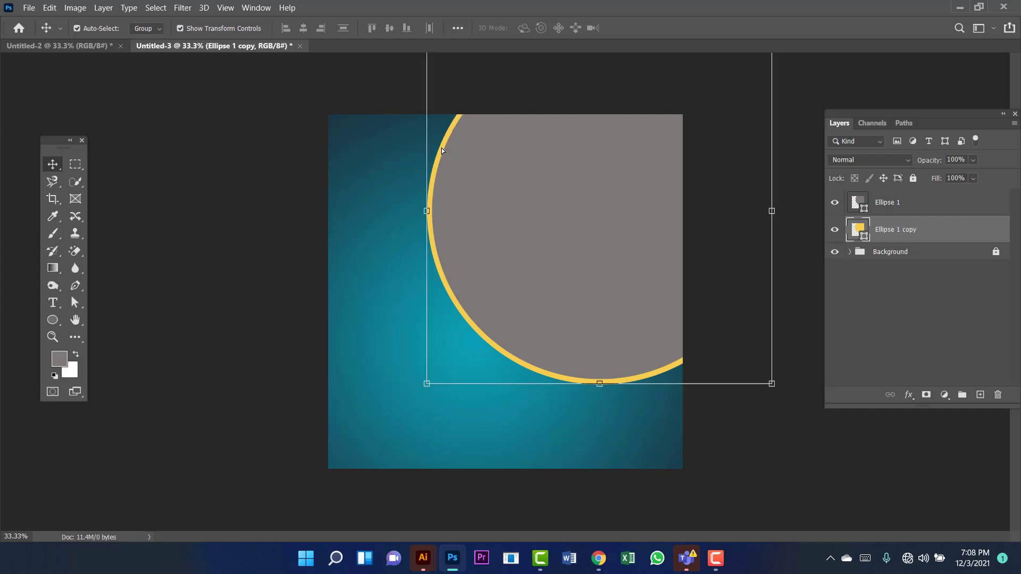
left_click(516, 105)
left_click(606, 195)
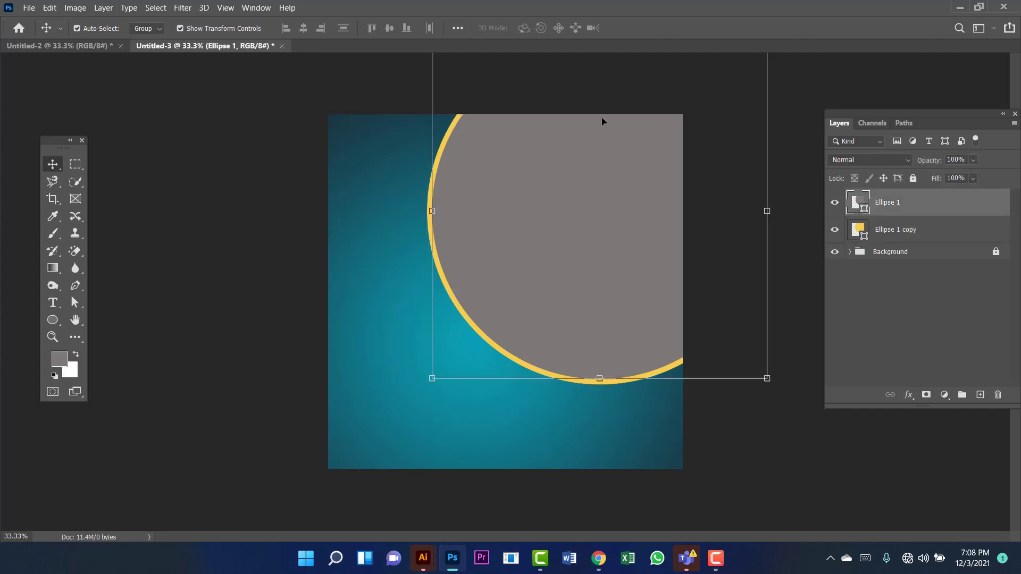
left_click(599, 91)
Copy the yellow armchair photo from the Untitled-2 document into Untitled-3, above the circle layers
left_click(90, 46)
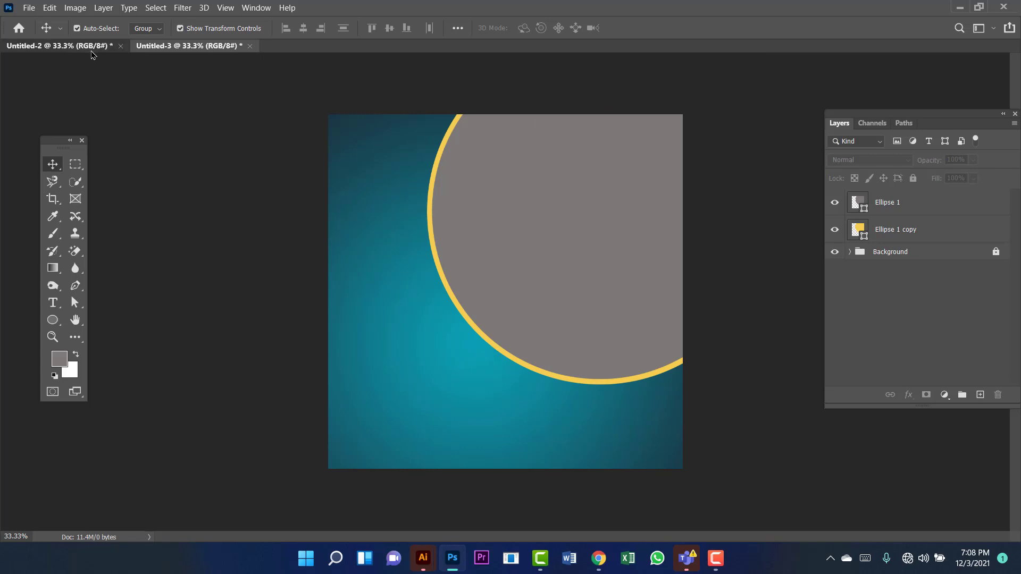
left_click(499, 197)
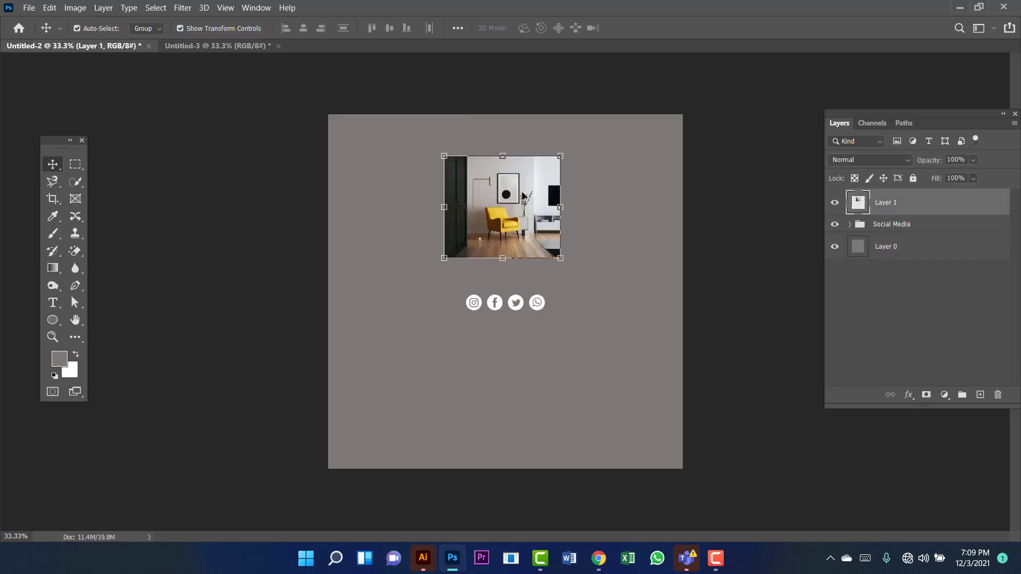
mouse_move(500, 212)
left_mouse_down()
mouse_move(399, 107)
mouse_move(221, 51)
mouse_move(519, 219)
left_mouse_up()
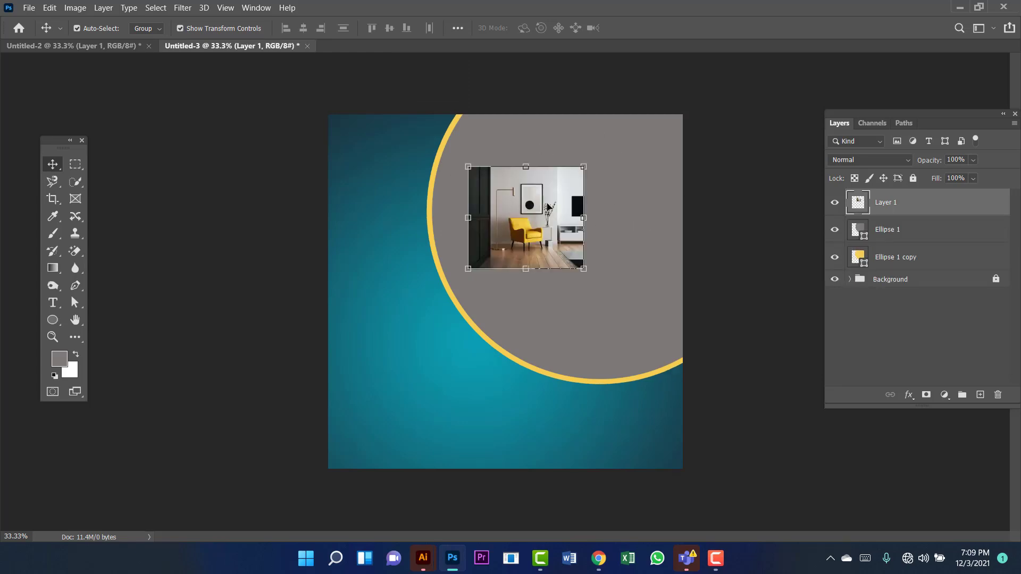
Scale the armchair photo up to about 257% and position it over the large circle
left_click_drag(584, 166, 723, 76)
left_click_drag(453, 287, 418, 356)
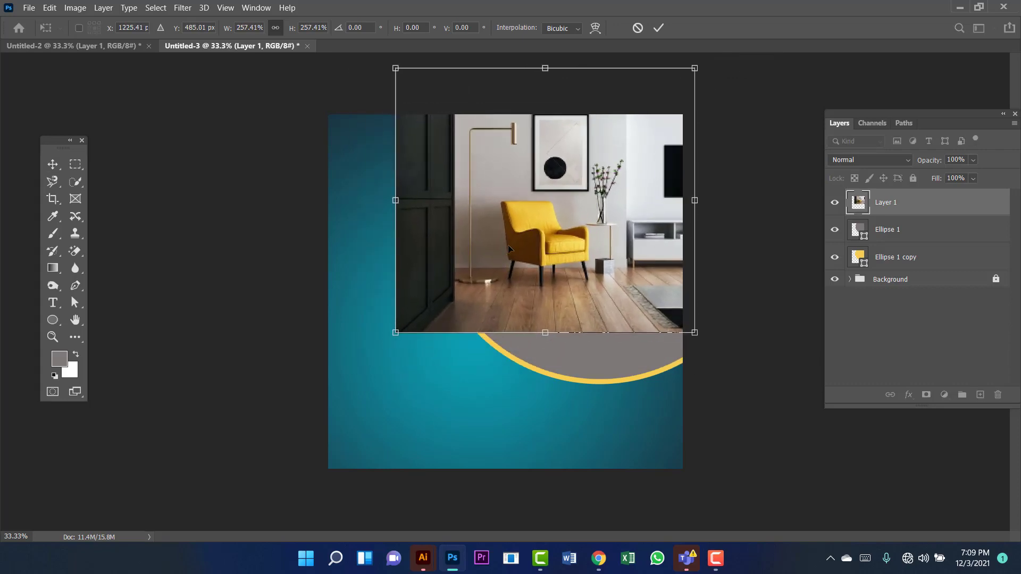
key("Return")
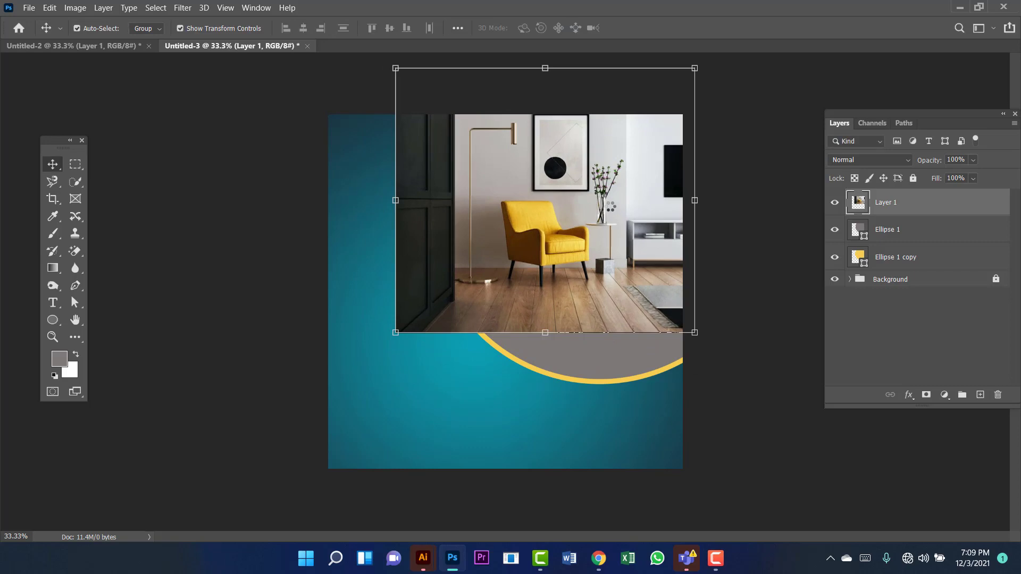
left_click_drag(555, 196, 573, 231)
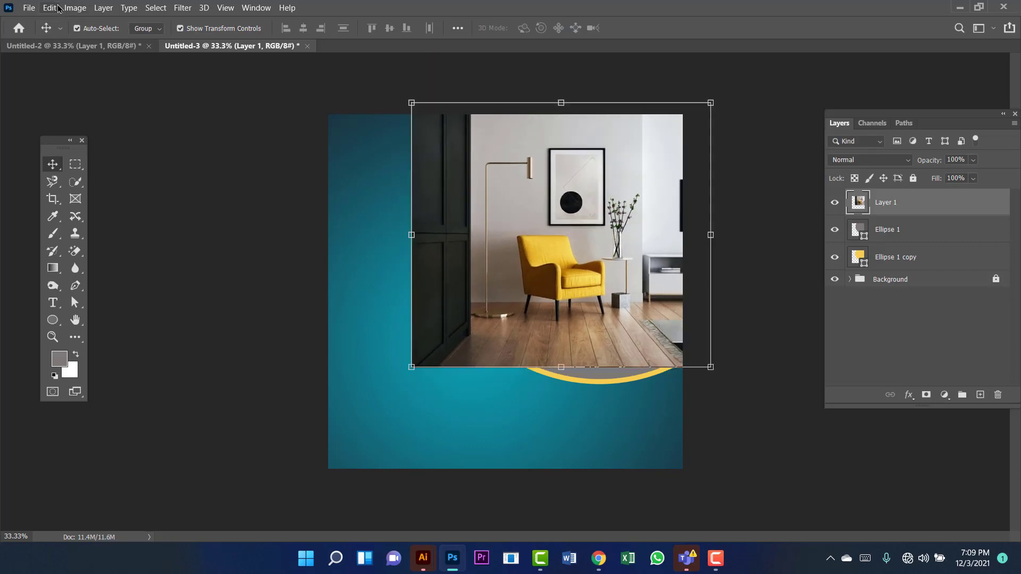
Enlarge the photo to about 114% with Free Transform and shift it down to cover the circle's lower edge
left_click(50, 8)
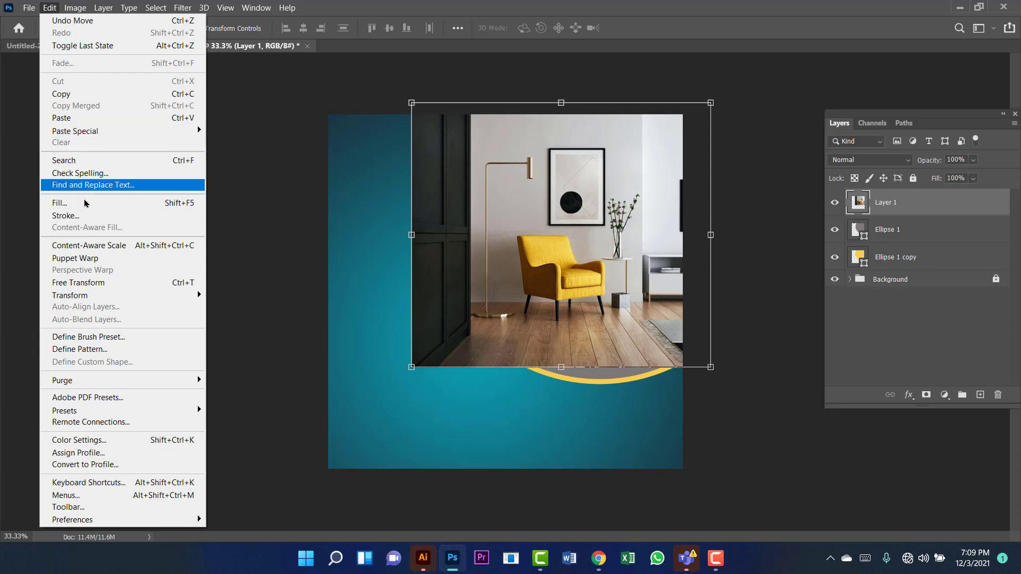
left_click(96, 286)
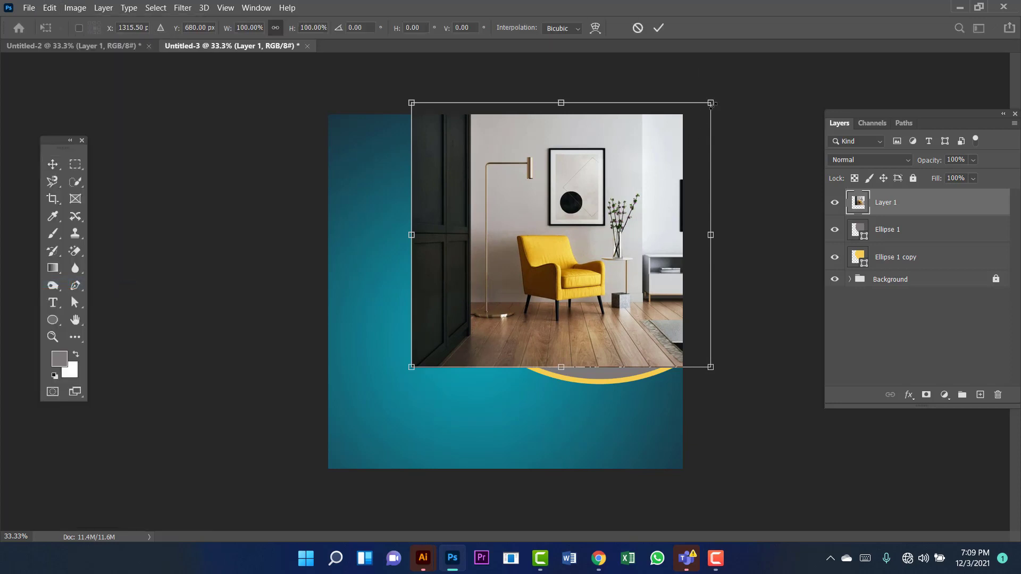
left_click_drag(735, 78, 750, 64)
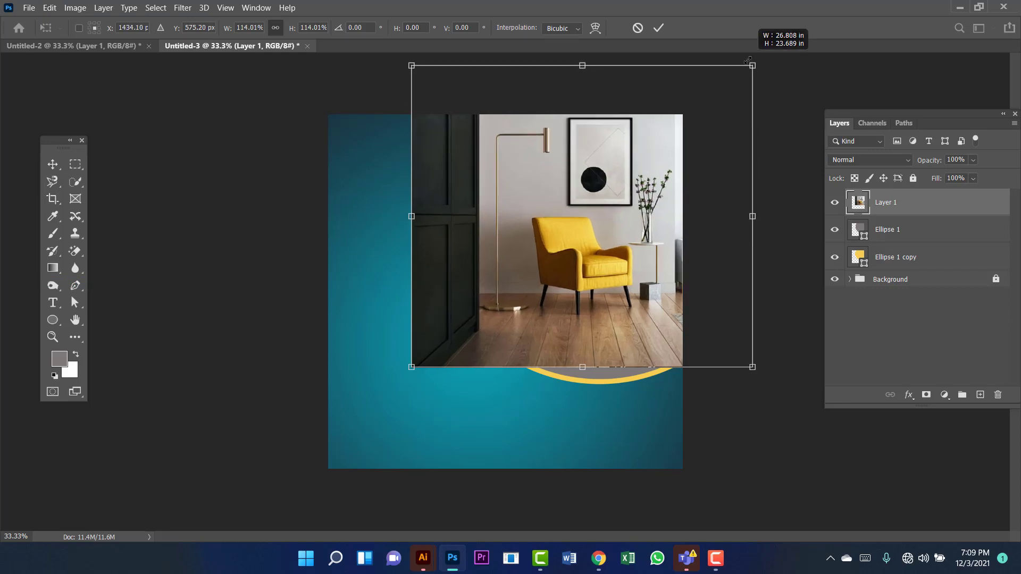
left_click_drag(599, 199, 599, 221)
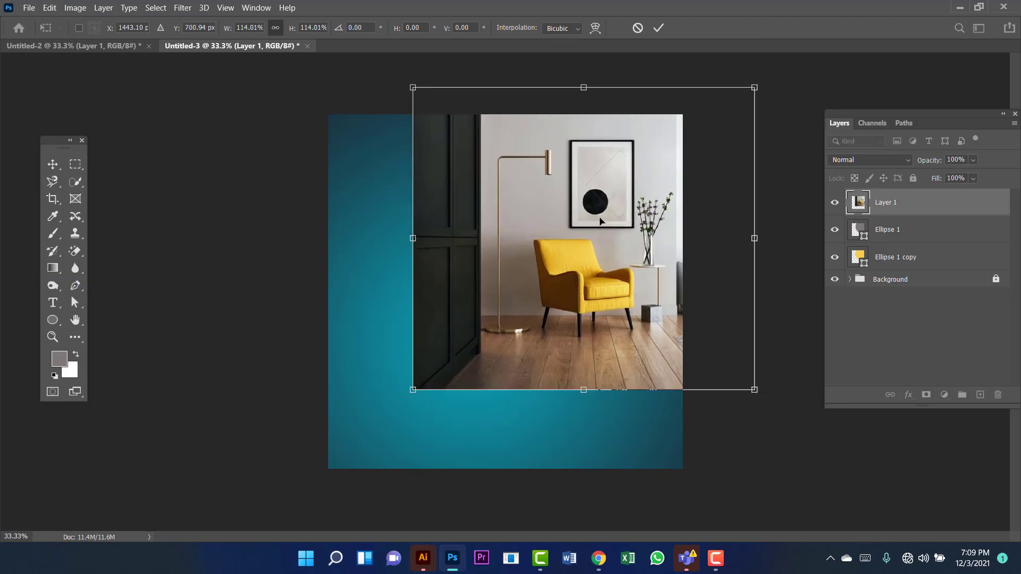
key("Return")
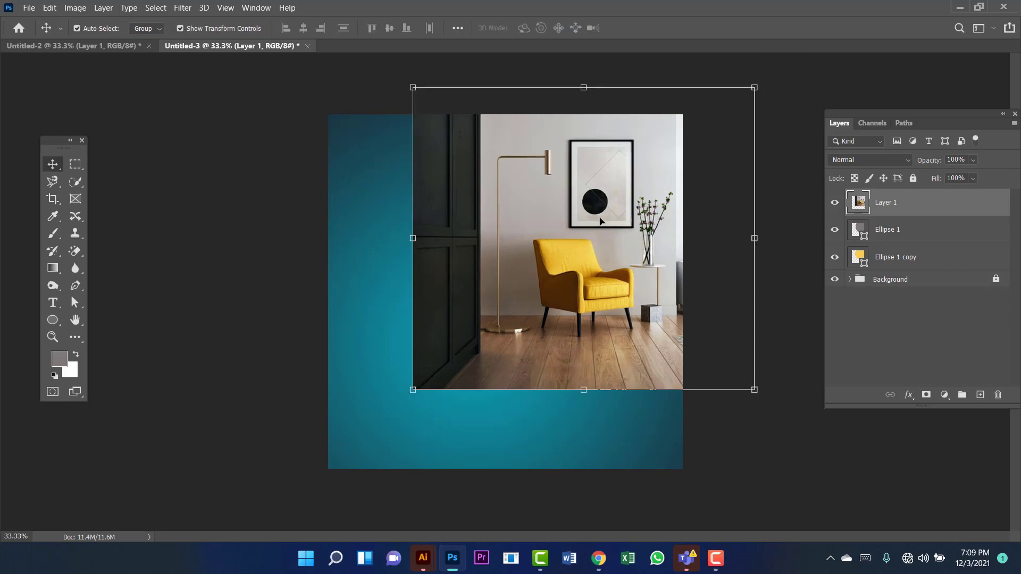
Flip the armchair photo horizontally
left_click(48, 9)
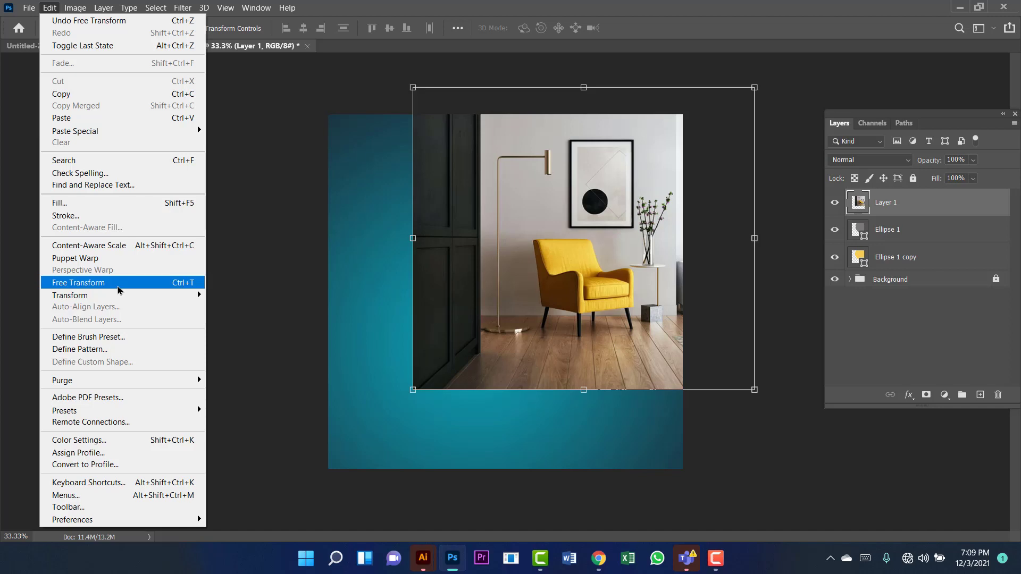
mouse_move(126, 297)
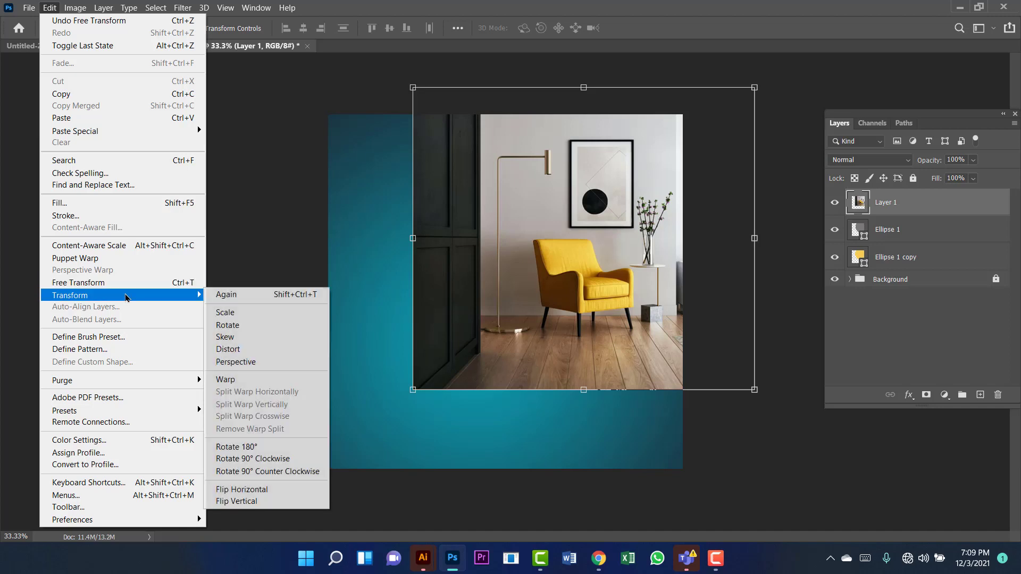
left_click(274, 495)
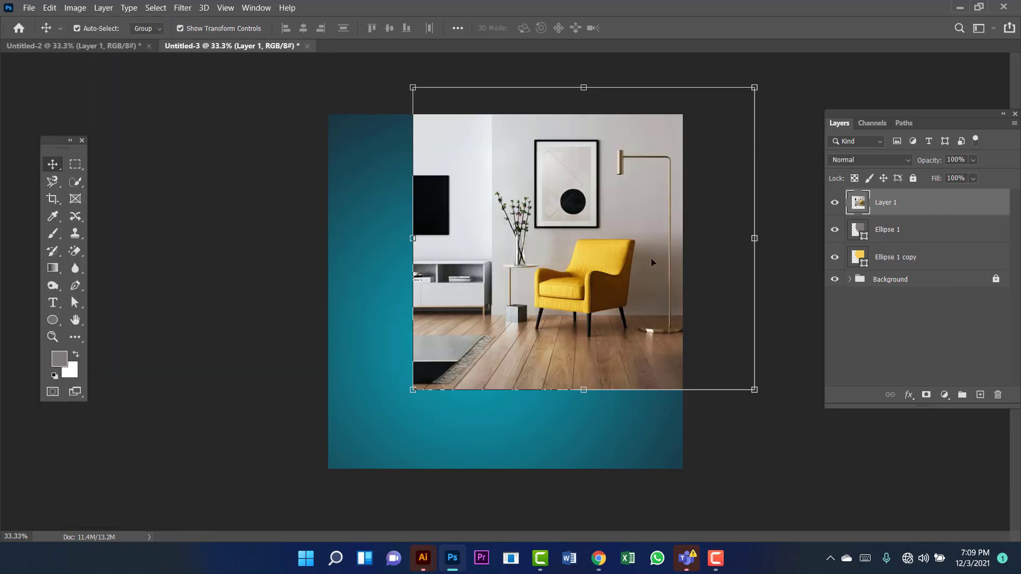
Move the photo slightly up and right over the circle and clip it to Ellipse 1 with a clipping mask
mouse_move(600, 257)
left_mouse_down()
mouse_move(613, 228)
mouse_move(616, 250)
left_mouse_up()
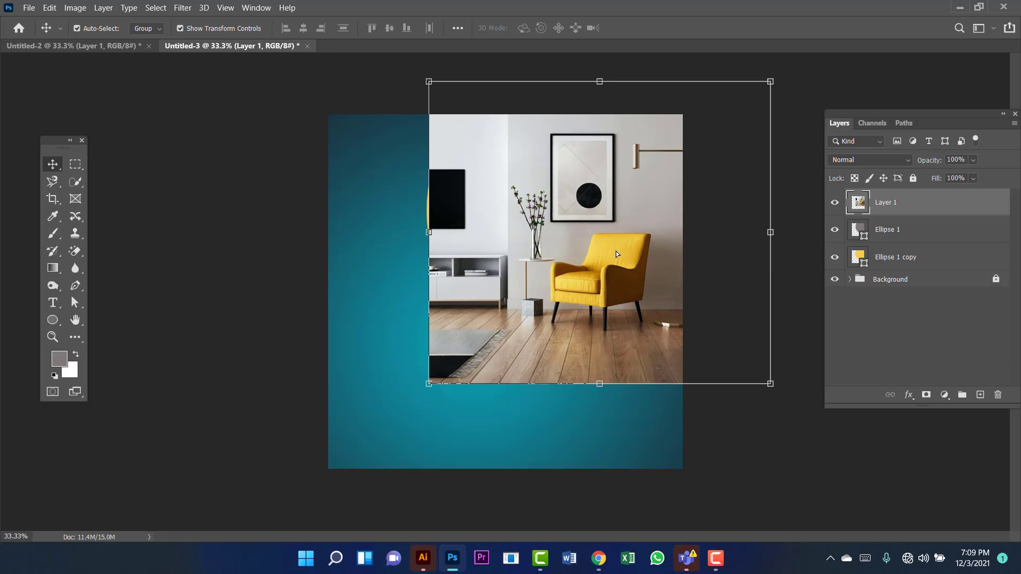
right_click(981, 203)
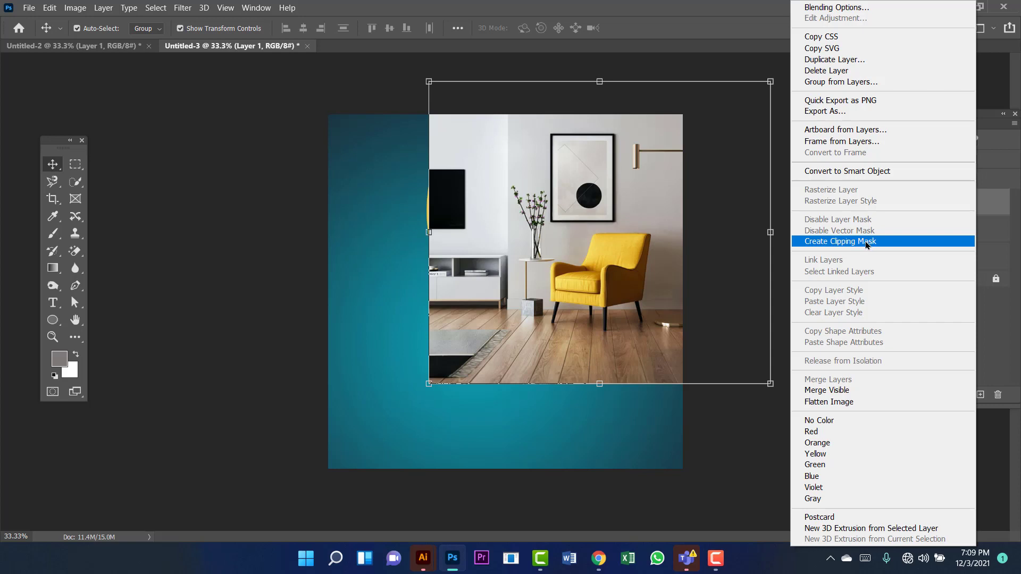
left_click(867, 244)
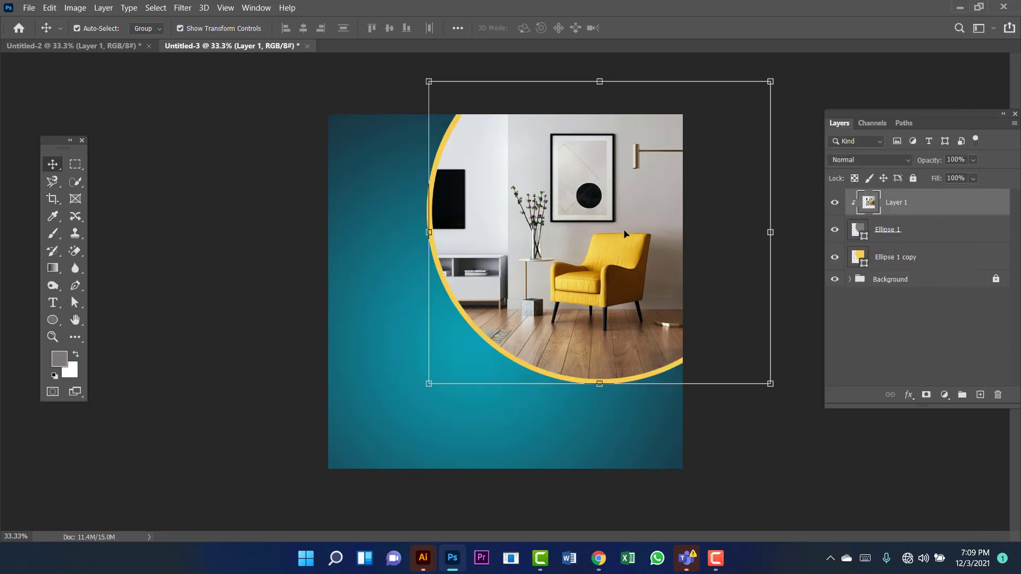
Enlarge the clipped photo further and reposition it so the armchair appears larger inside the circle
left_click(771, 82)
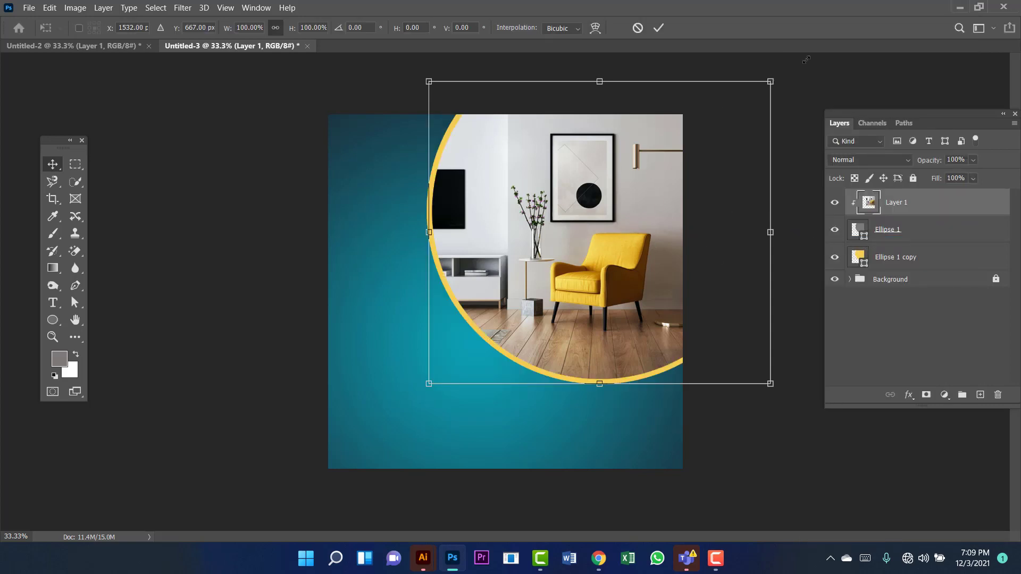
left_click_drag(809, 56, 851, 19)
left_click_drag(593, 226, 567, 228)
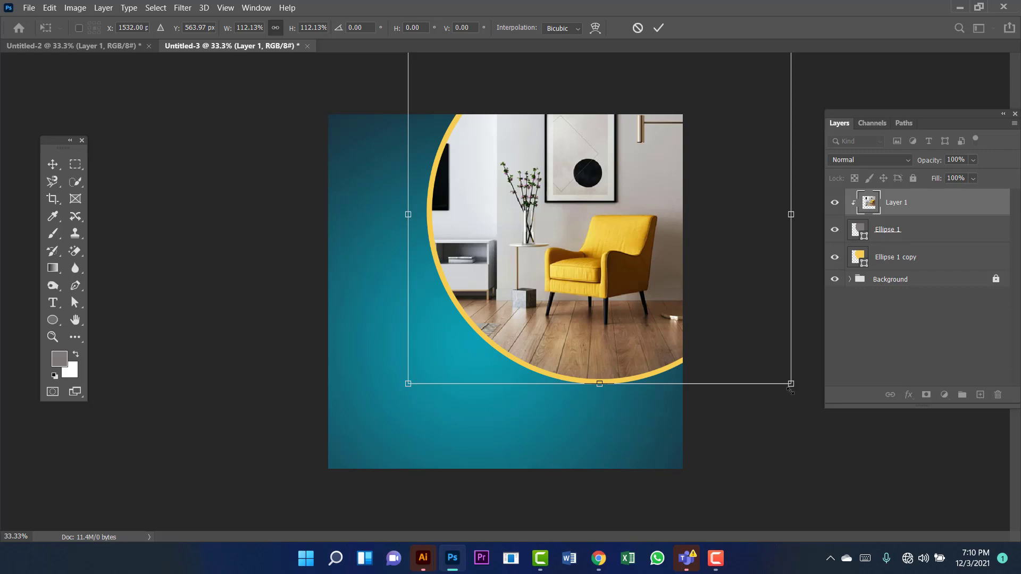
left_click_drag(790, 391, 815, 424)
left_click_drag(592, 304, 578, 307)
key("Return")
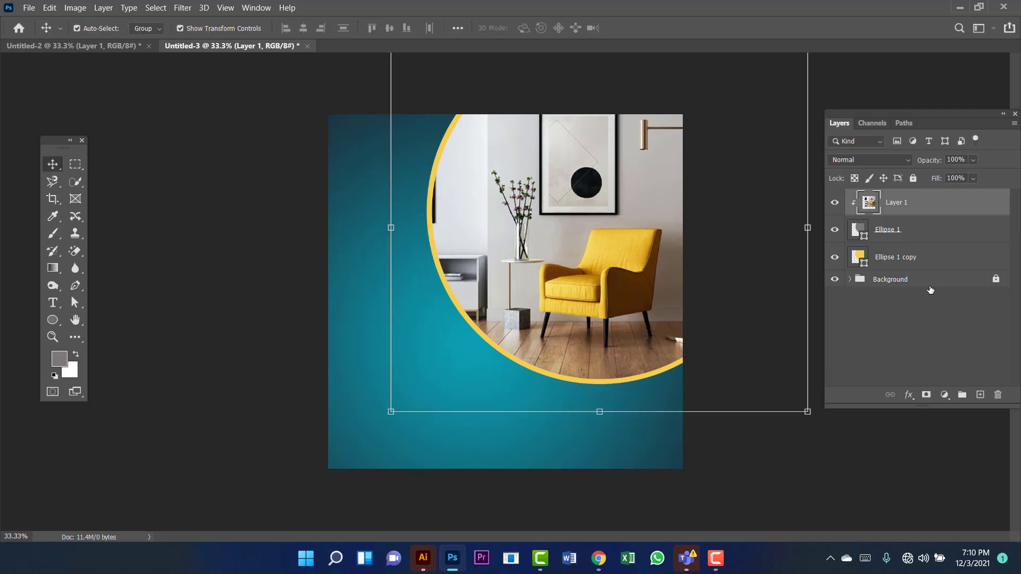
Recolour the Ellipse 1 copy ring with the yellow f0cb4a sampled from the armchair
left_click(920, 258)
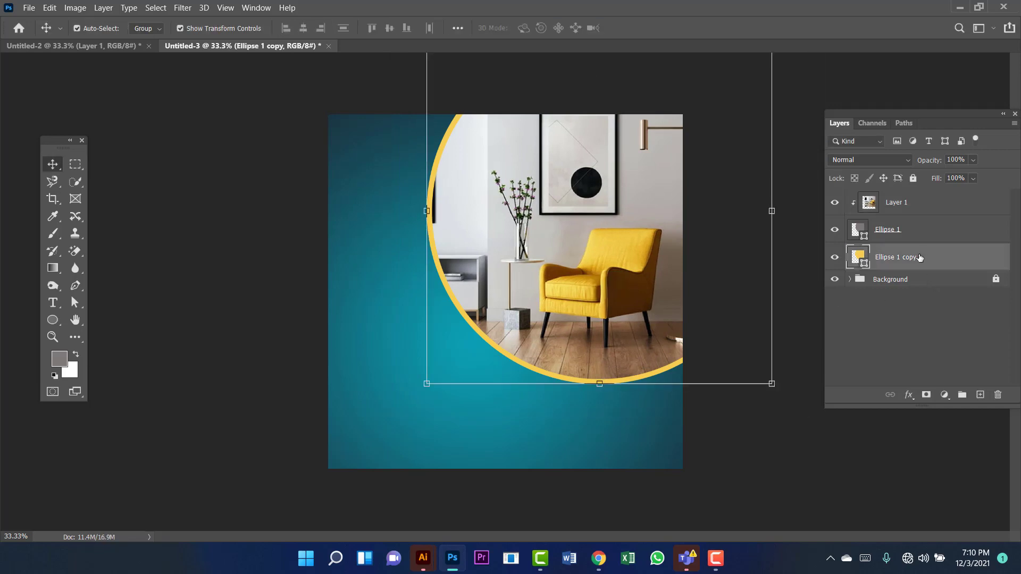
double_click(864, 264)
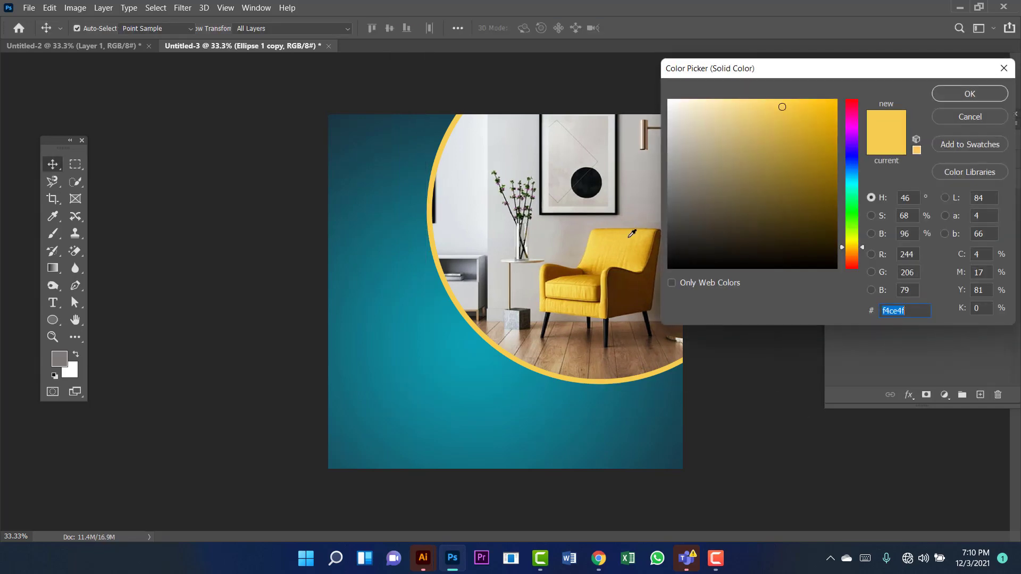
left_click(623, 284)
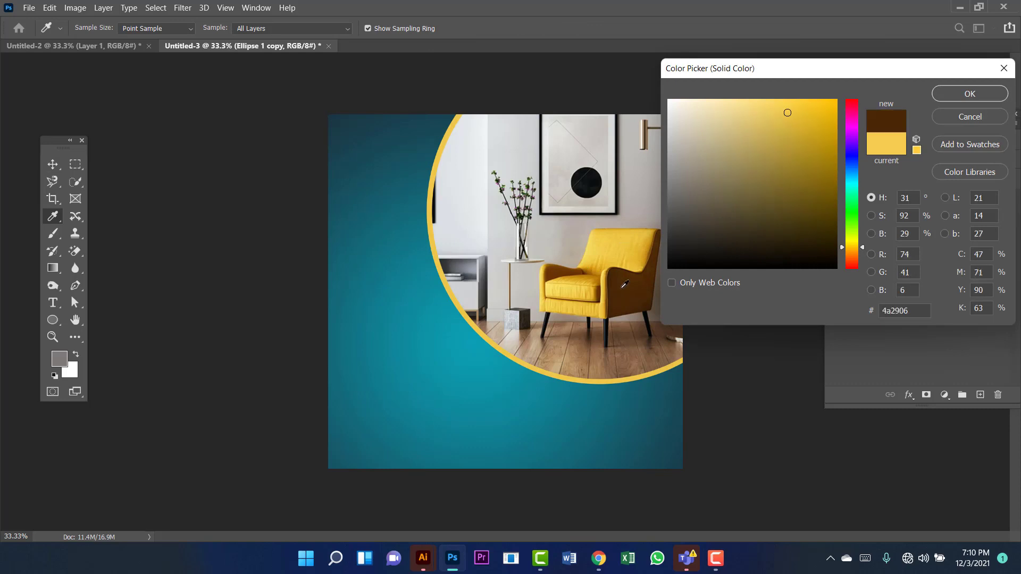
left_click(617, 237)
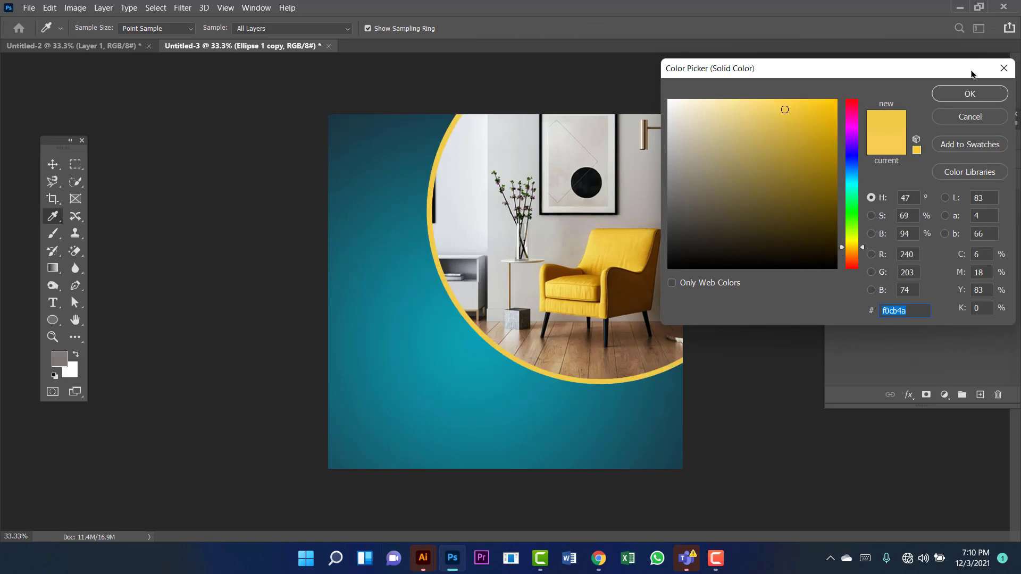
left_click(966, 93)
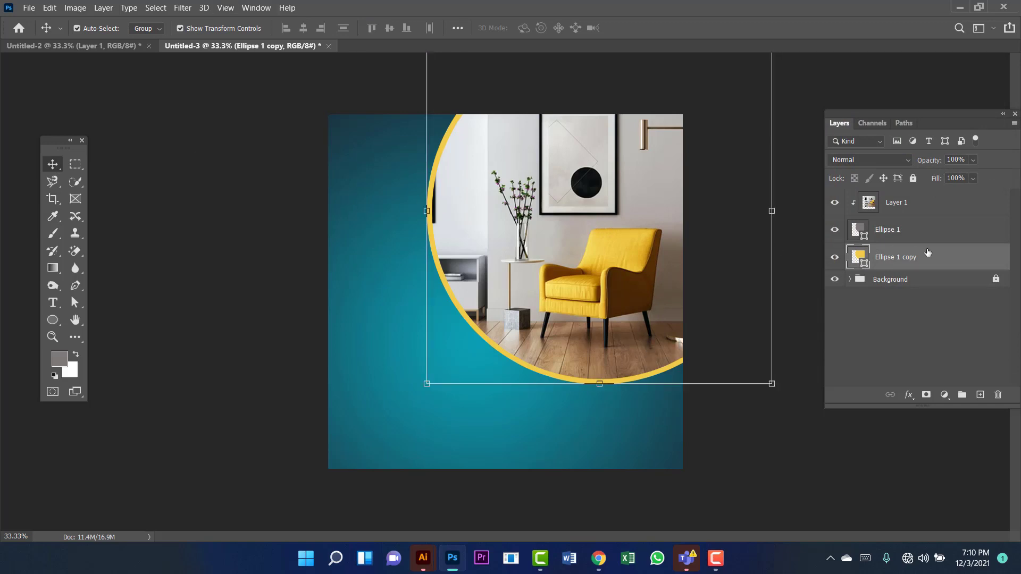
Group Layer 1 and both ellipse layers, name the group Image, and lock it
left_click(952, 205, "shift")
key("ctrl+g")
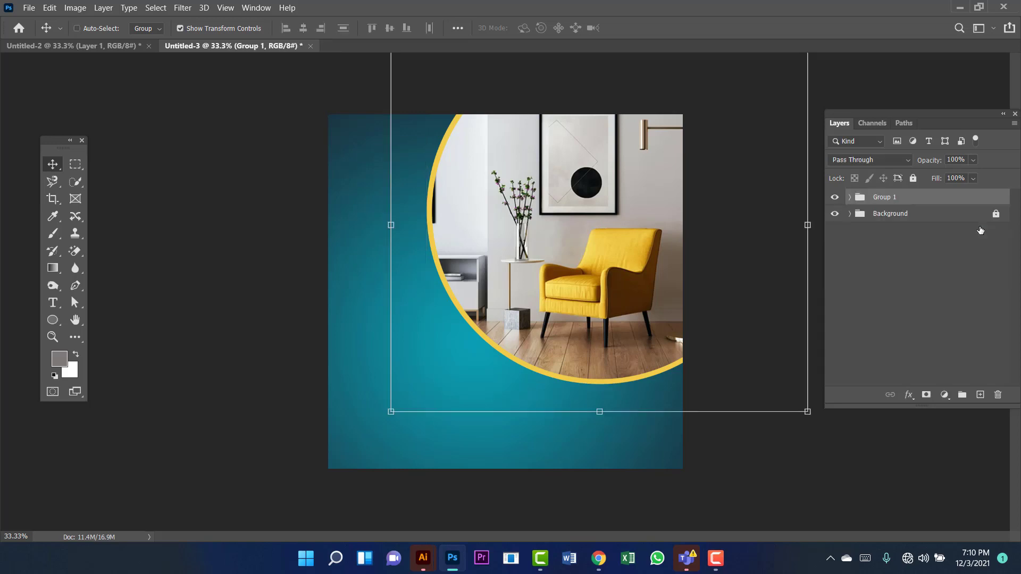
double_click(884, 198)
key("BackSpace")
key("Return")
left_click(913, 179)
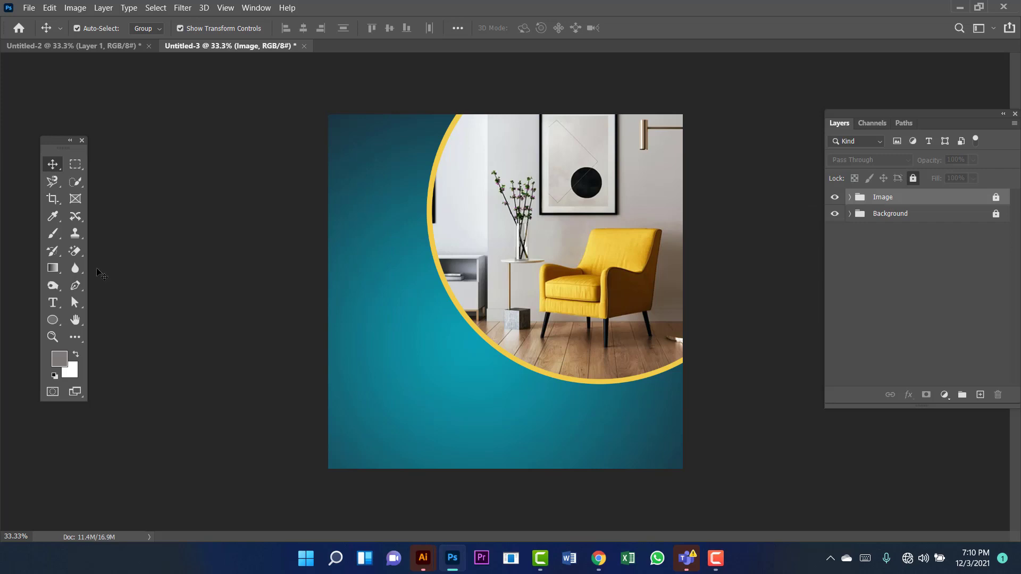
Add the text LOGO near the canvas's upper-left corner in LEMON MILK Bold, 72 pt, coloured yellow f0cb4a sampled from the ring
left_click(51, 308)
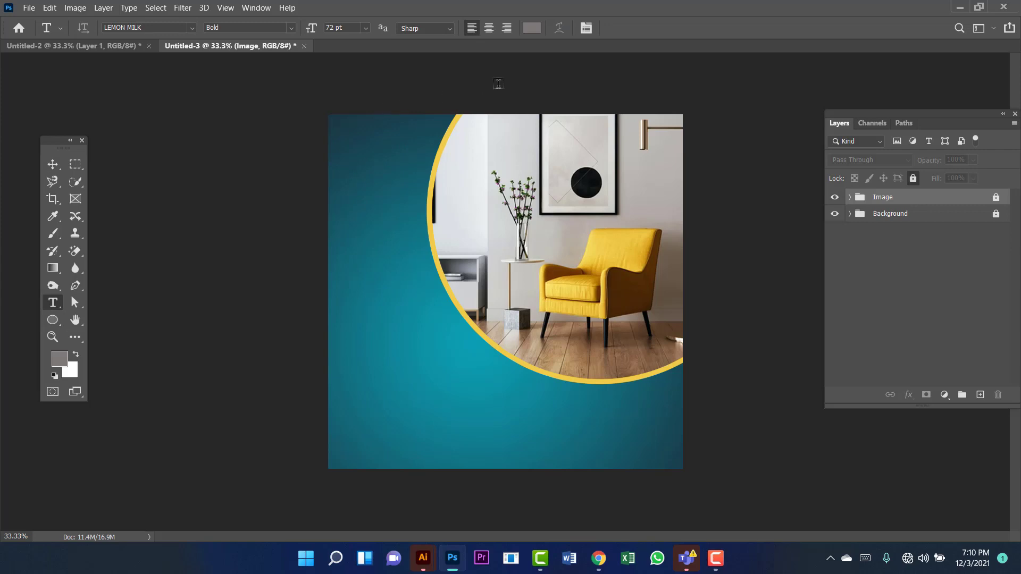
left_click(344, 140)
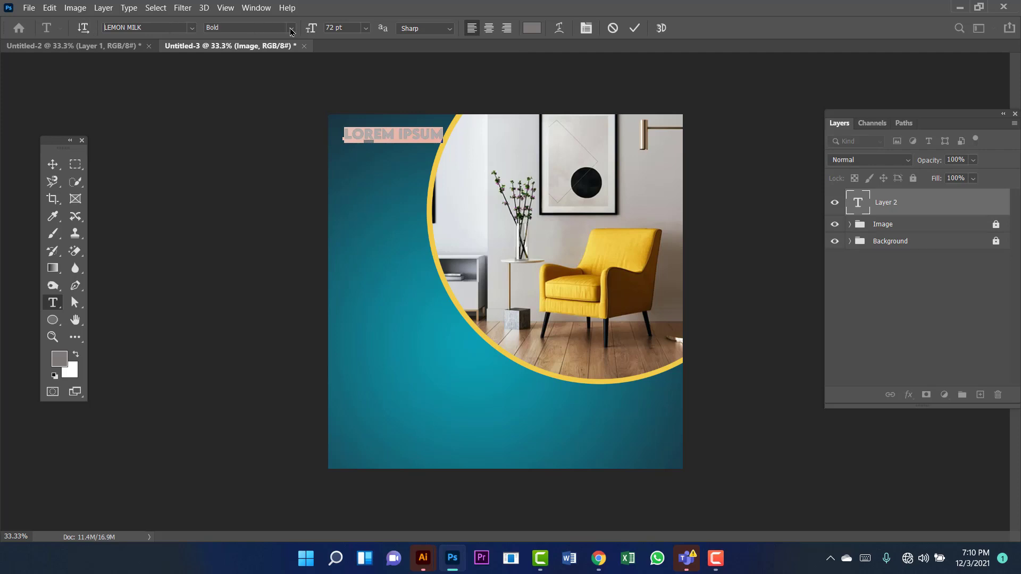
left_click(292, 31)
left_click(268, 104)
left_click(347, 24)
left_click(536, 30)
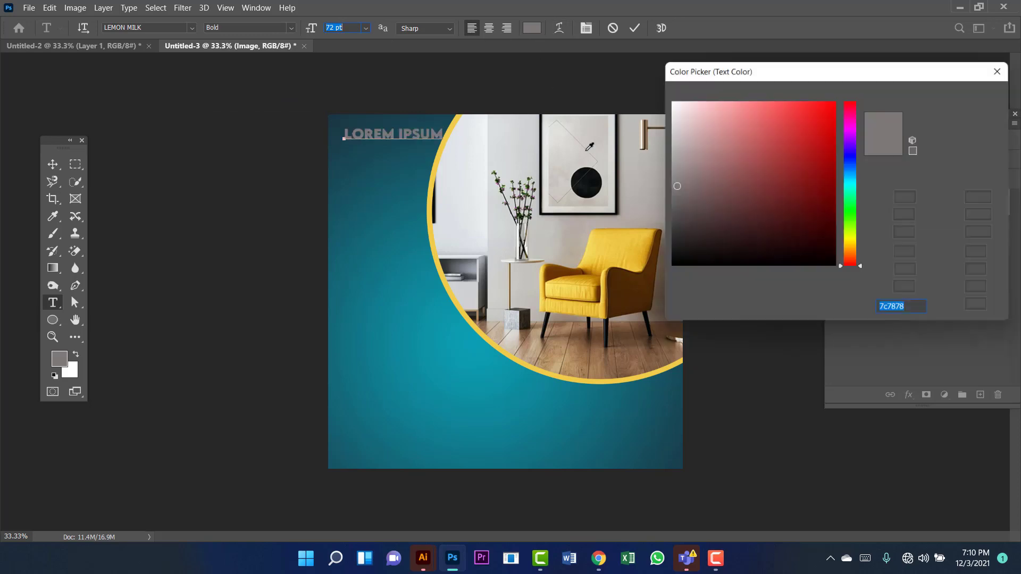
left_click(429, 201)
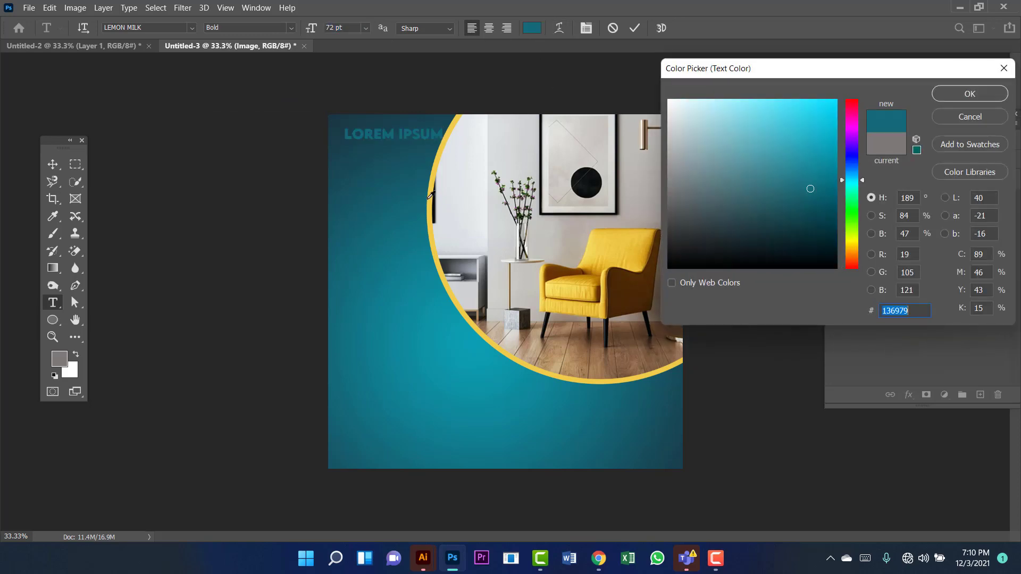
left_click(431, 194)
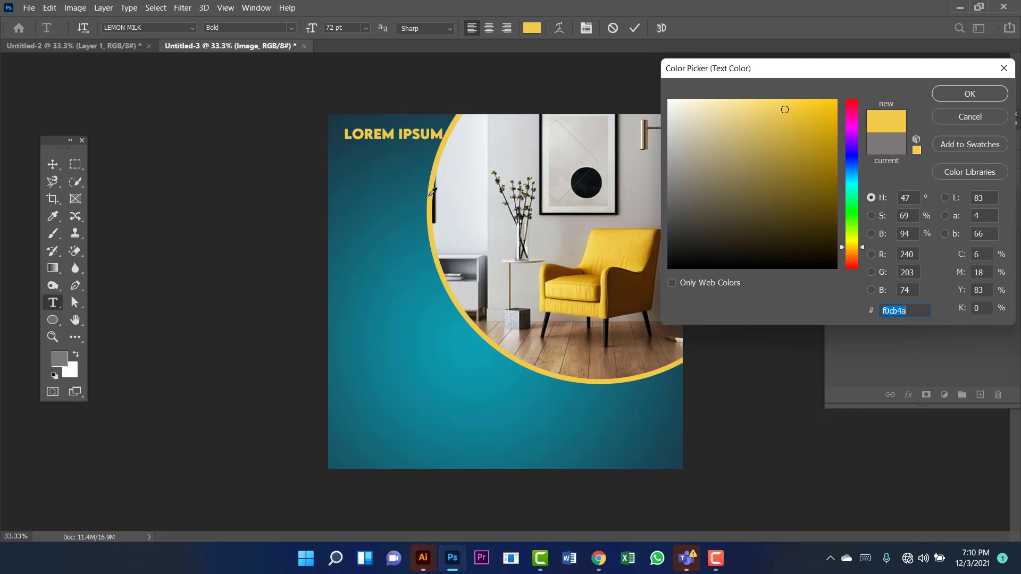
left_click(969, 92)
type("LOGO")
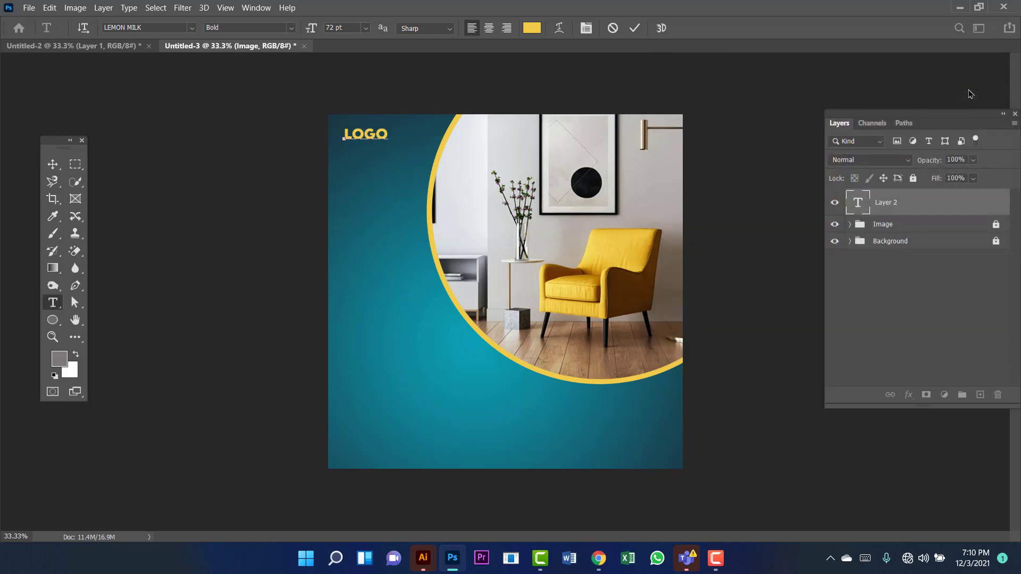
Enlarge the LOGO text and keep it in the canvas's upper-left corner
left_click(52, 164)
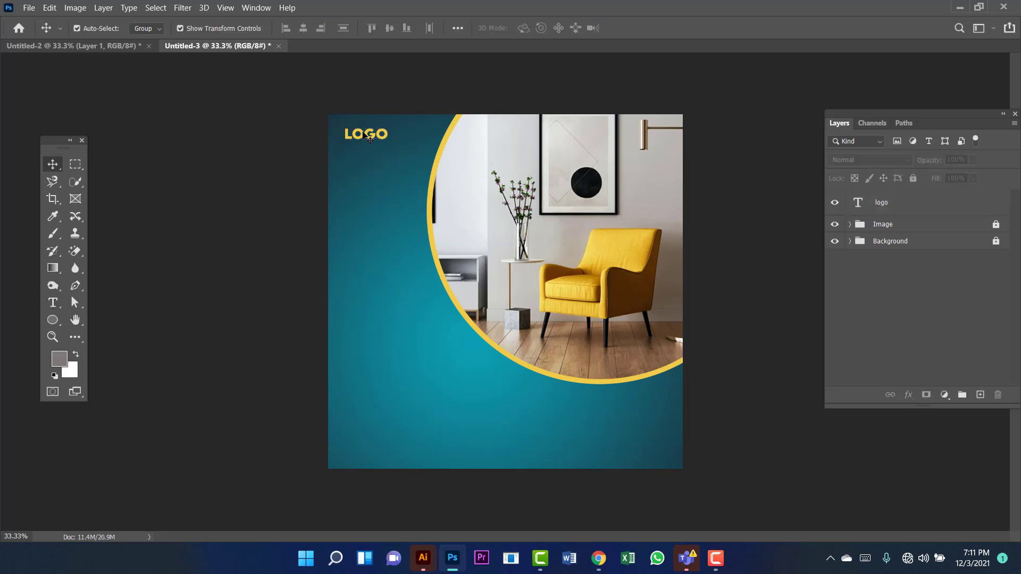
mouse_move(387, 140)
left_mouse_down()
mouse_move(410, 149)
mouse_move(381, 121)
mouse_move(387, 114)
mouse_move(385, 143)
left_mouse_up()
key("Return")
left_click(440, 88)
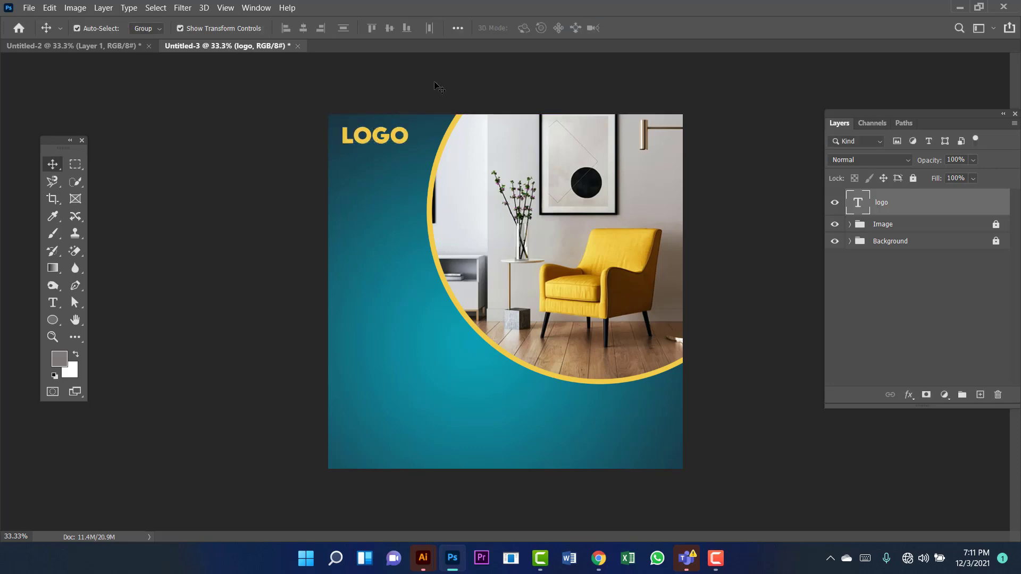
Duplicate the LOGO text to the area below the circle and change the copy's wording to FURNITURE
left_click(394, 140)
left_click_drag(390, 138, 508, 409)
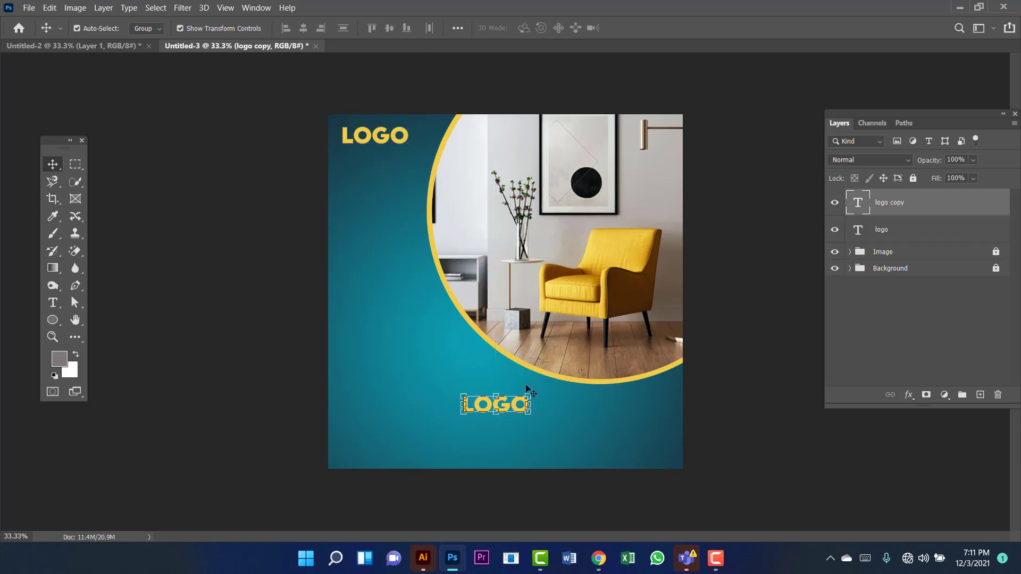
double_click(861, 207)
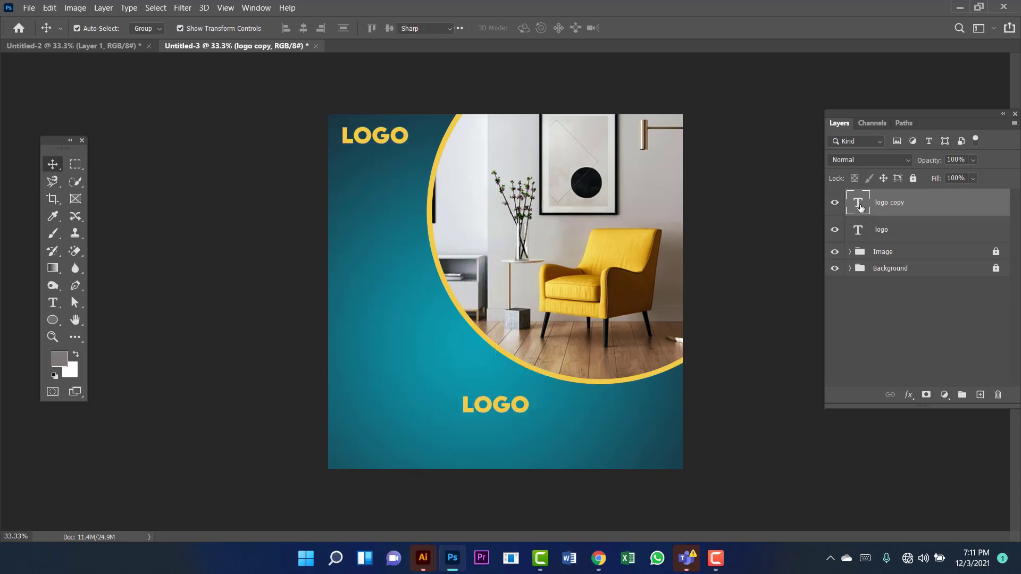
type("R")
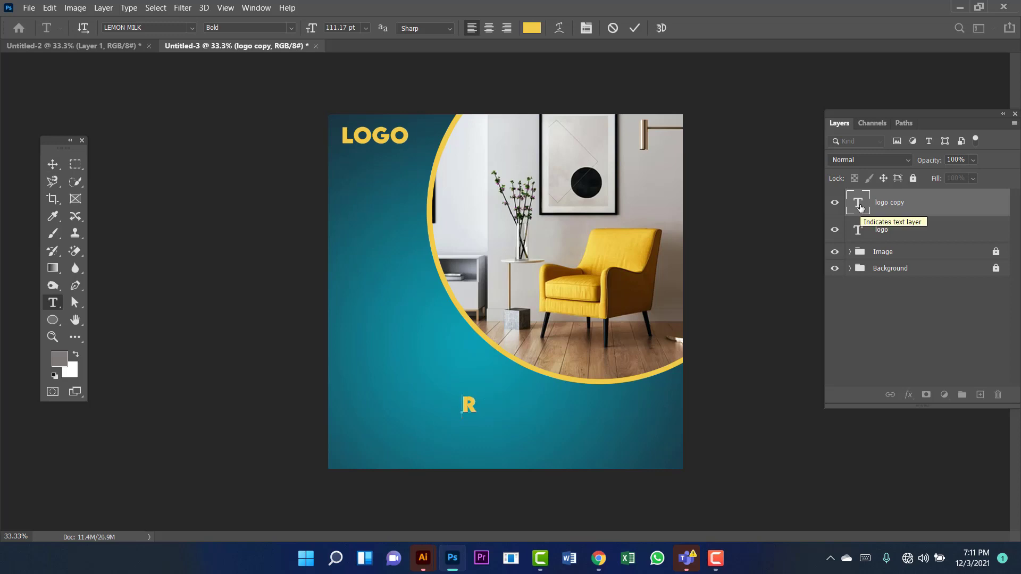
key("BackSpace")
type("FURNITU")
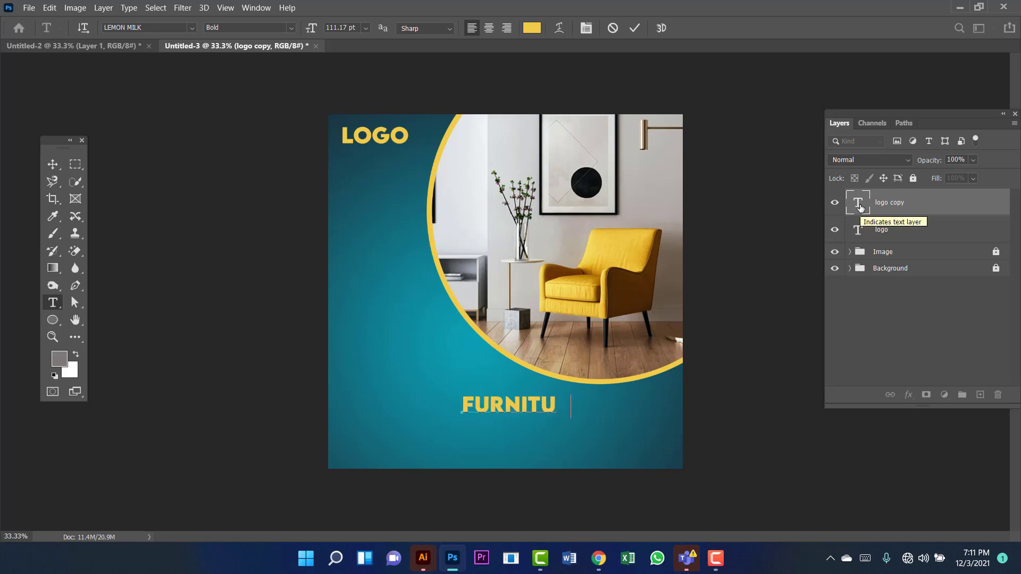
type("RE")
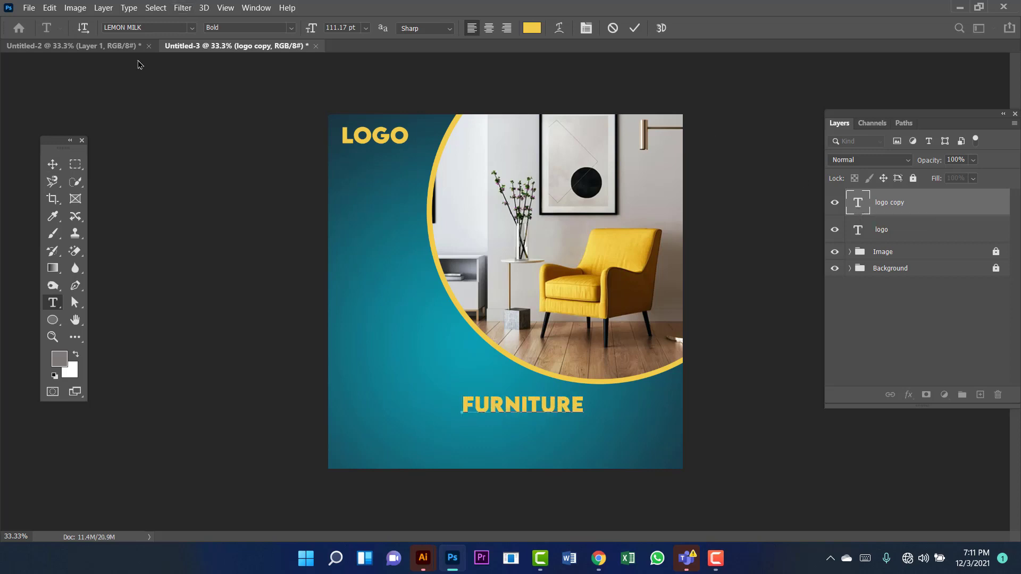
left_click(52, 164)
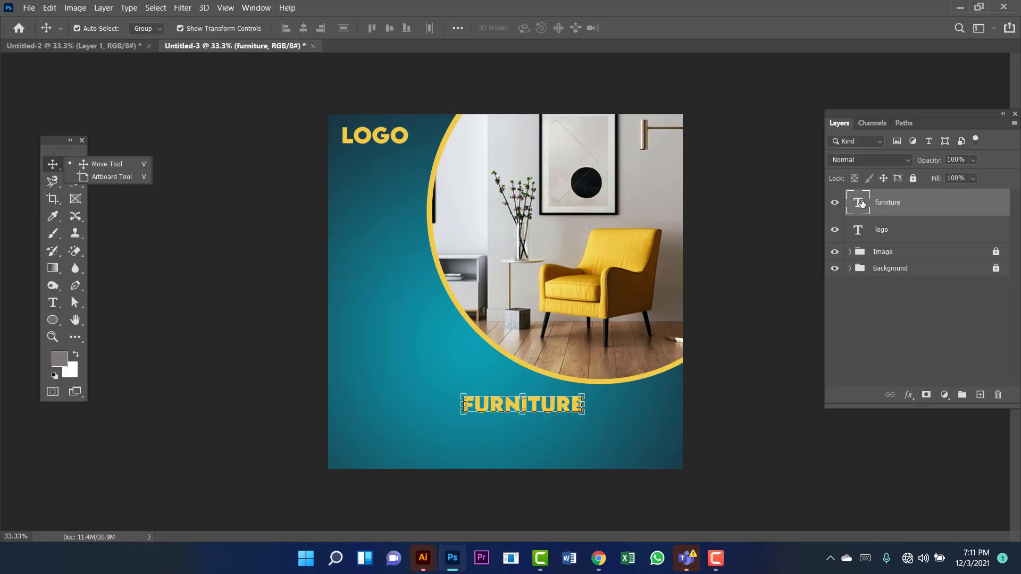
Recolour the FURNITURE text white (ffffff)
double_click(858, 203)
left_click(534, 29)
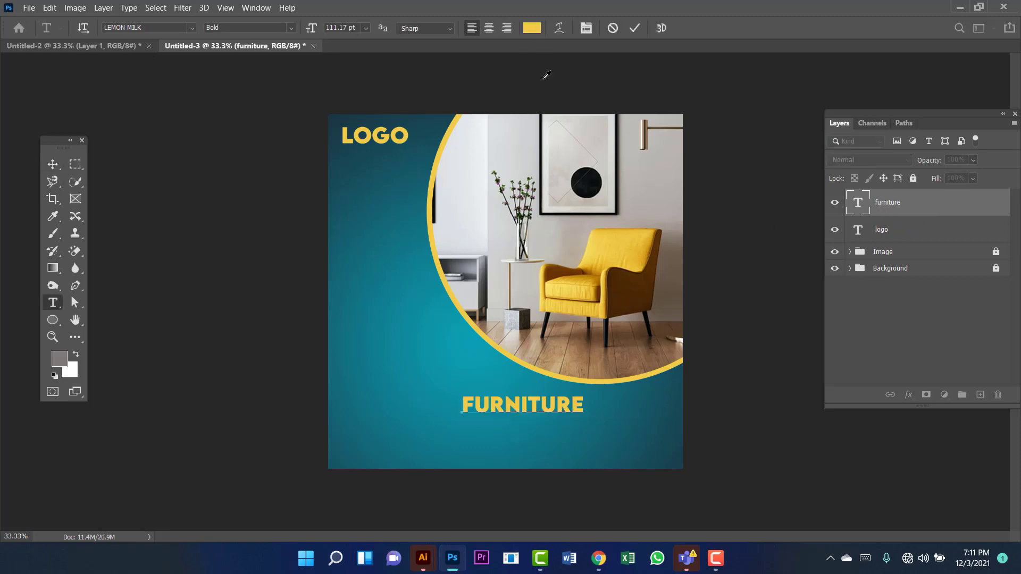
left_click_drag(673, 114, 666, 99)
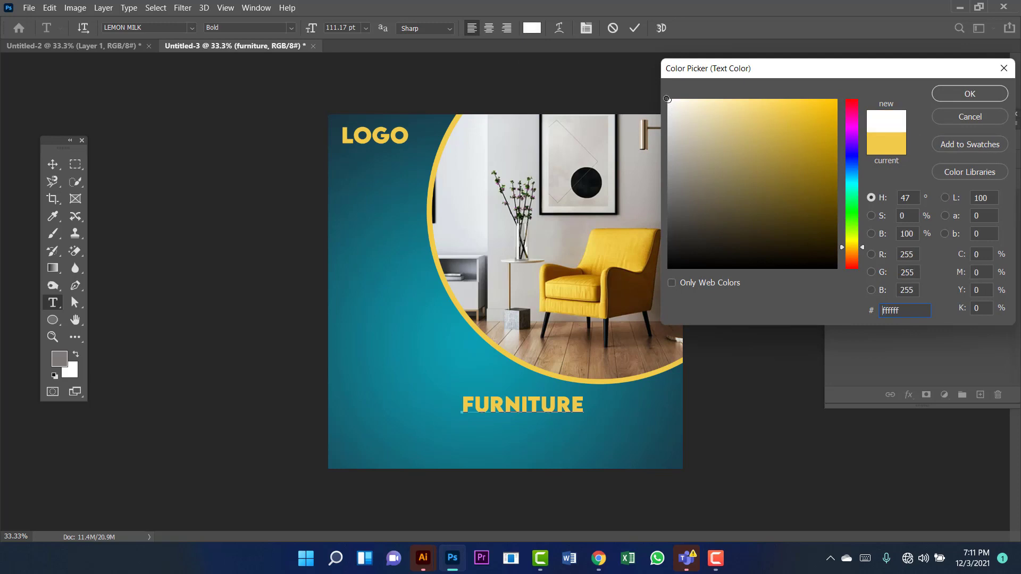
left_click(969, 92)
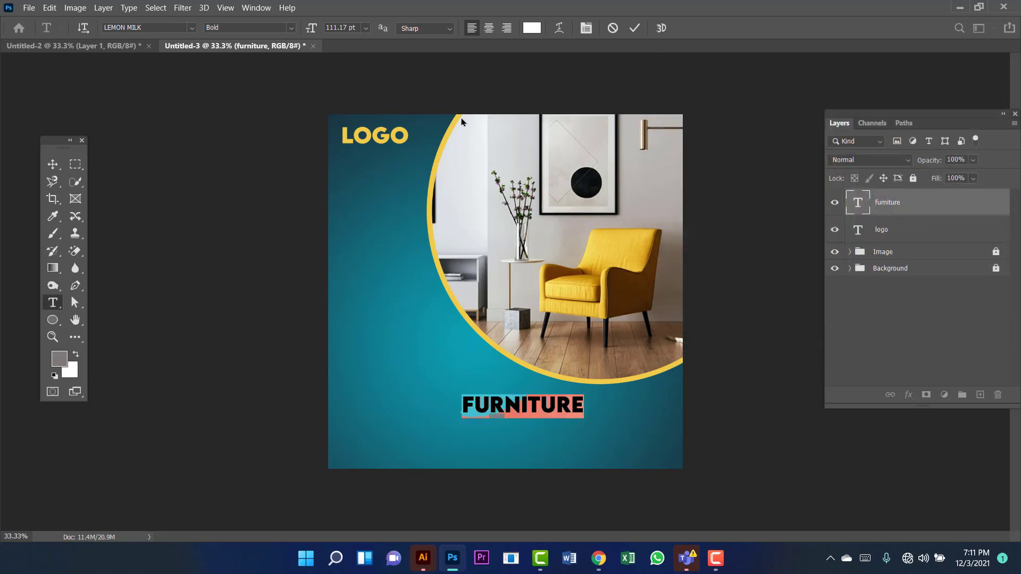
left_click(52, 164)
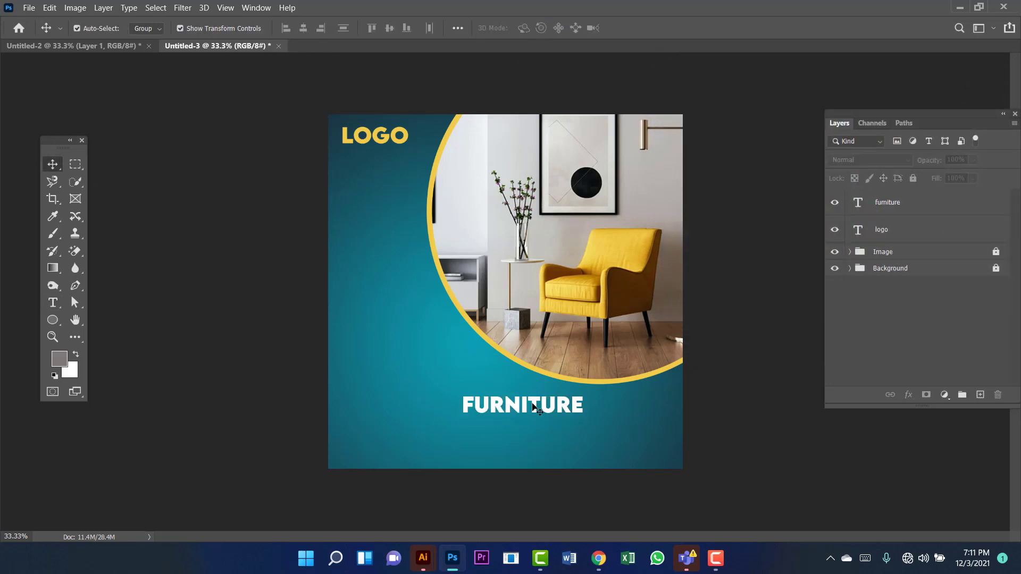
Shift FURNITURE slightly up and left, duplicate it directly underneath, and change the copy's wording to BIG SALE
mouse_move(532, 406)
left_mouse_down()
mouse_move(516, 399)
mouse_move(520, 421)
left_mouse_up()
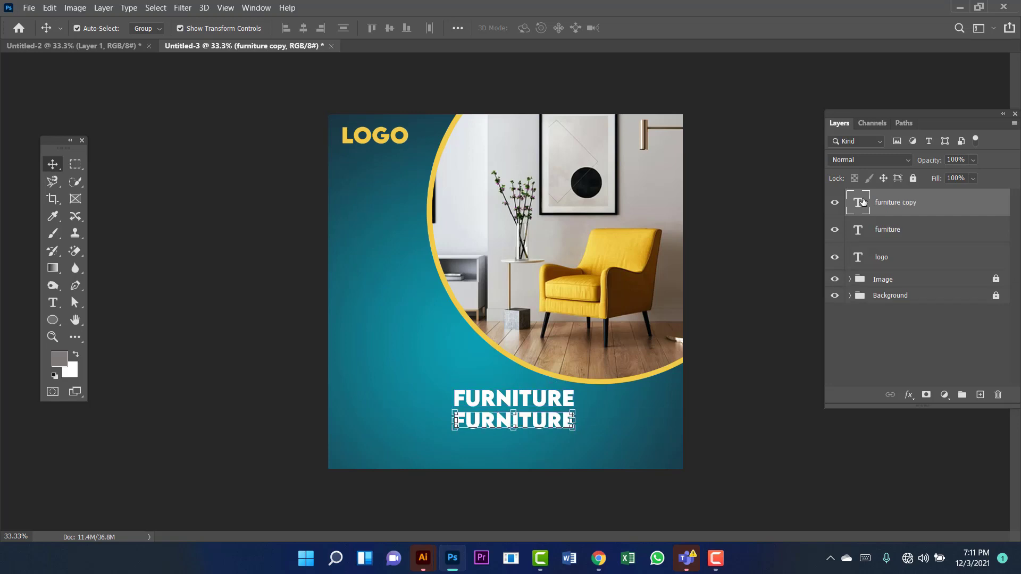
double_click(849, 207)
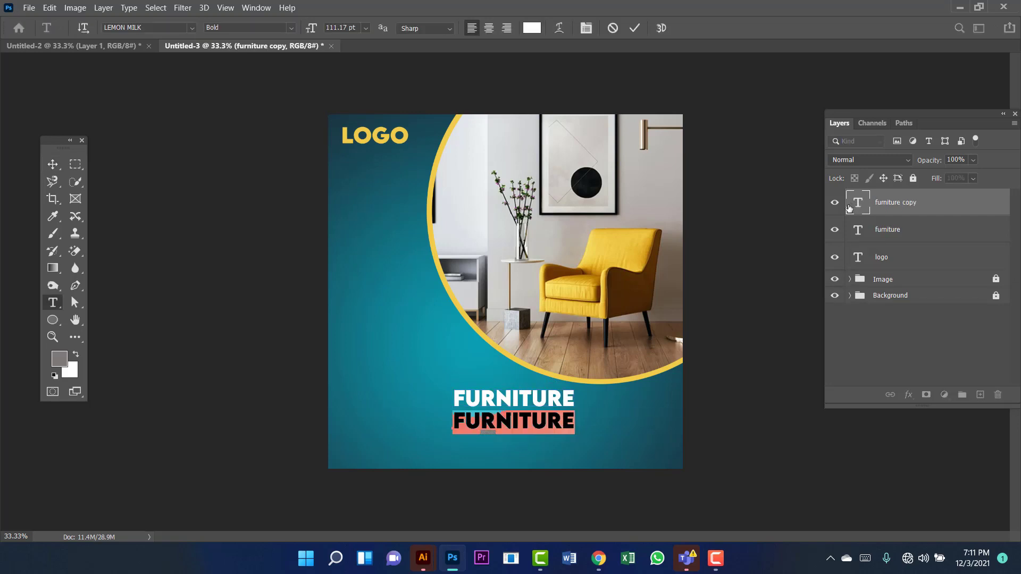
type("BIG SALE")
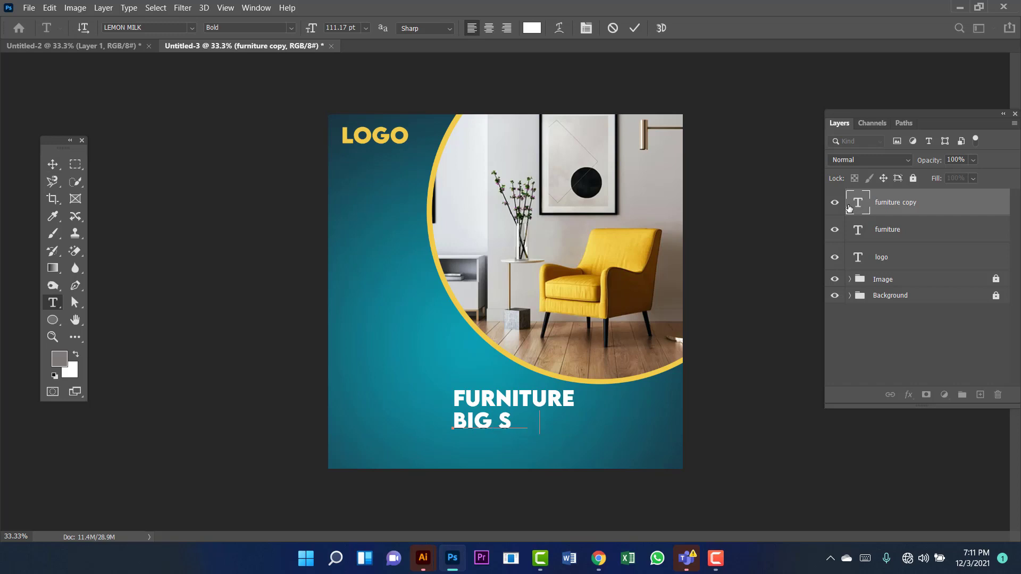
left_click(54, 163)
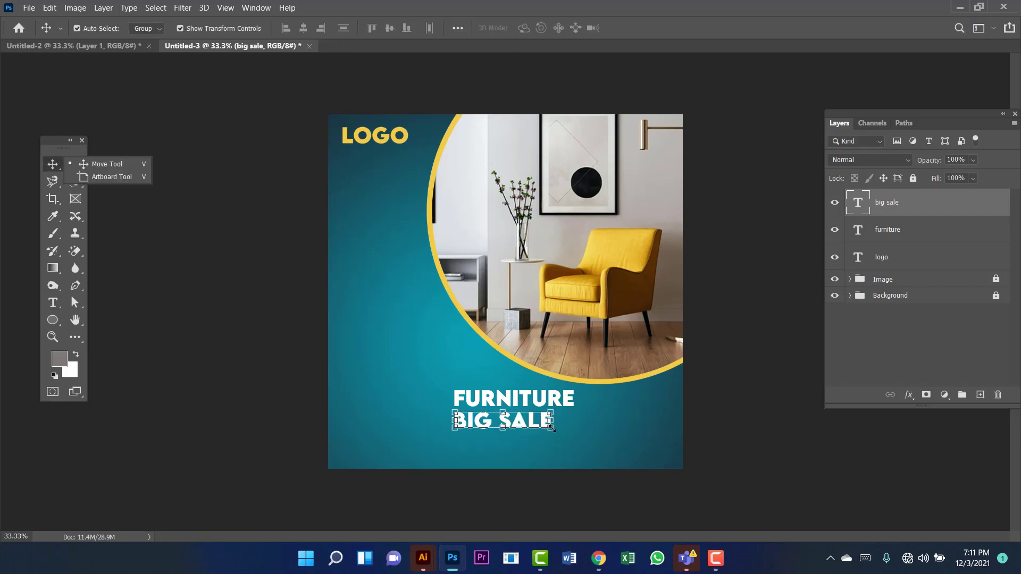
Scale BIG SALE up so it is wider than FURNITURE and roughly centre it beneath that word
left_click_drag(551, 431, 638, 467)
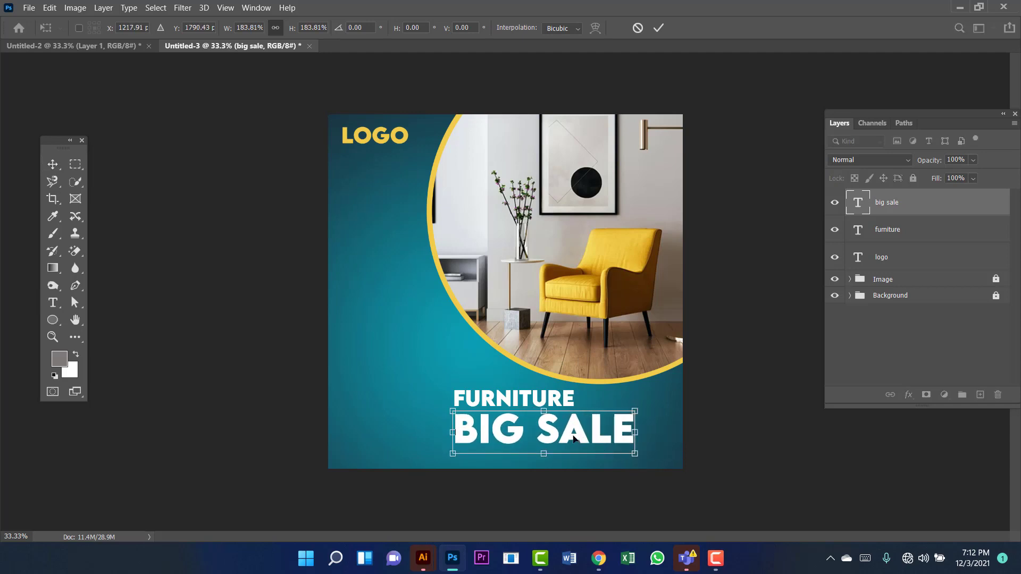
left_click_drag(581, 438, 556, 437)
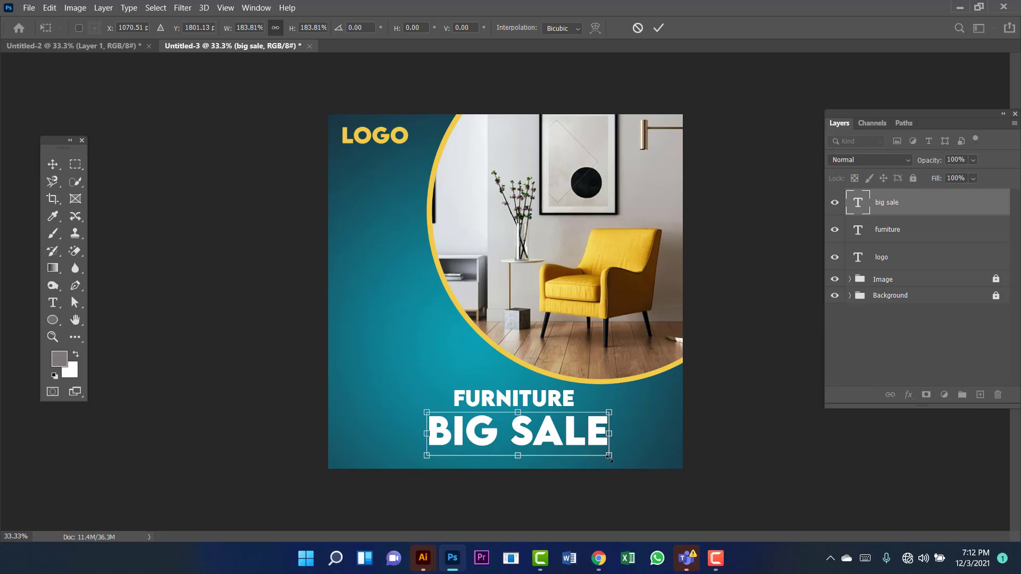
left_click_drag(609, 459, 547, 432)
key("Return")
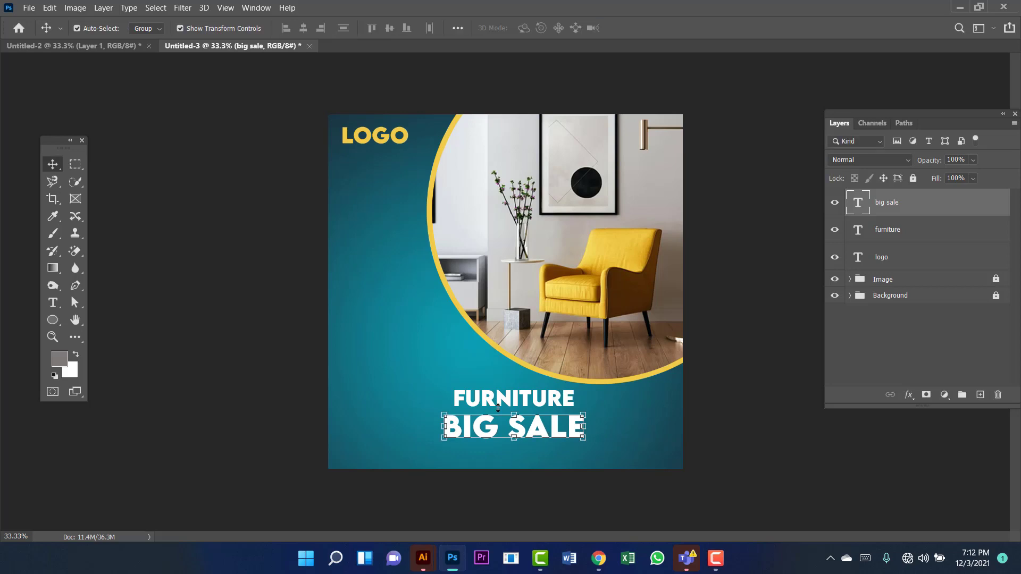
Align FURNITURE and BIG SALE on their horizontal centres and move both to the canvas's lower-left area, in line with LOGO
left_click(910, 237, "ctrl")
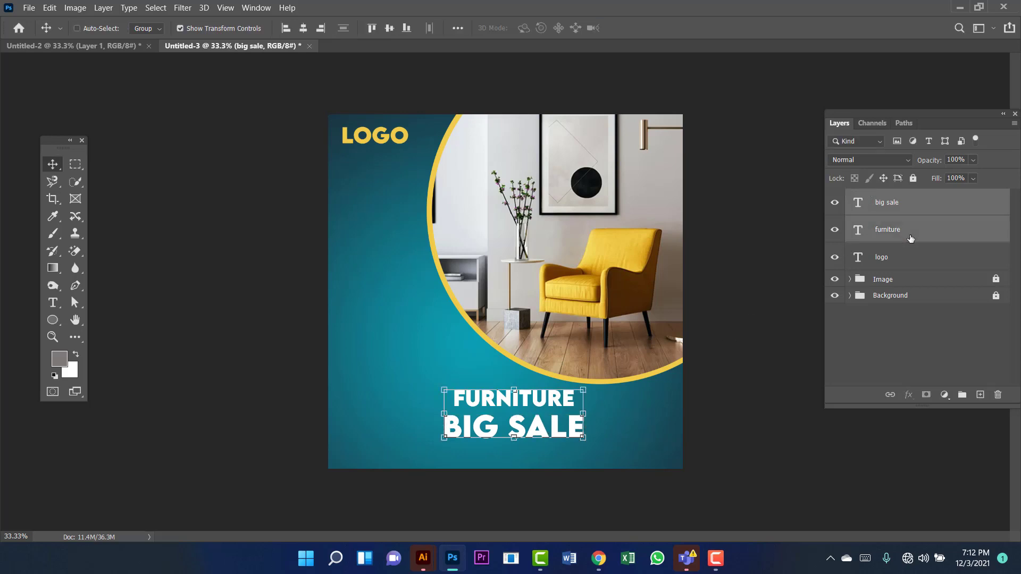
left_click(303, 28)
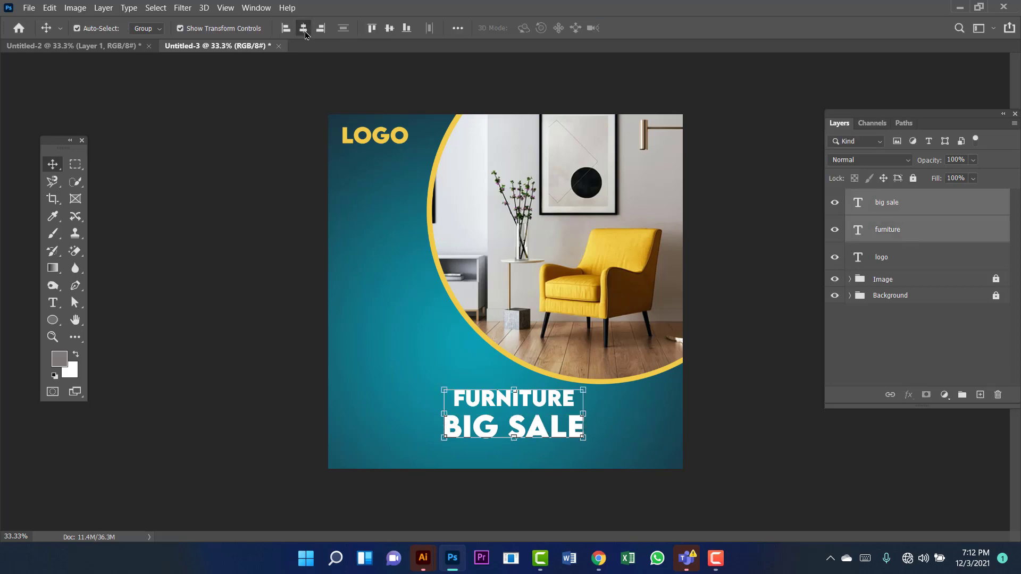
left_click_drag(506, 423, 413, 405)
left_click(296, 283)
Nudge FURNITURE slightly upward to widen the gap above BIG SALE
left_click(413, 397)
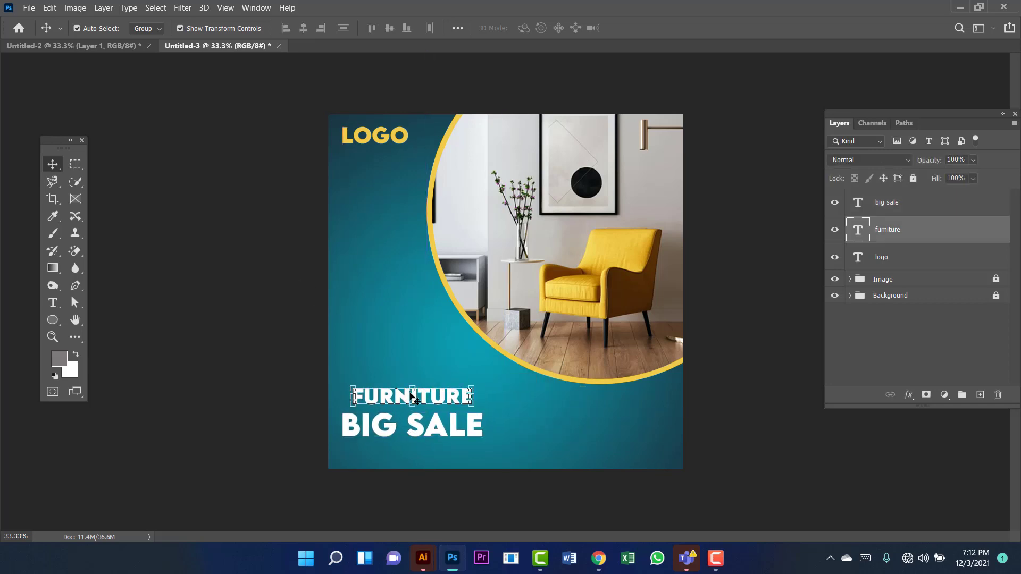
left_click_drag(413, 397, 413, 394)
left_click(233, 336)
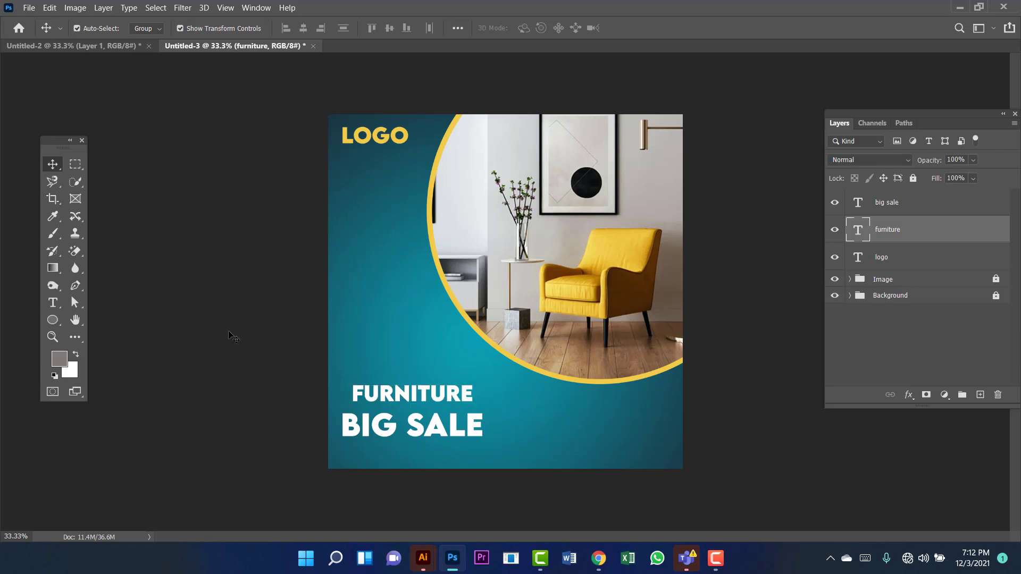
Draw a rounded rectangle about 981 x 232 px with a 100 px corner radius over the BIG SALE text
left_click(52, 320)
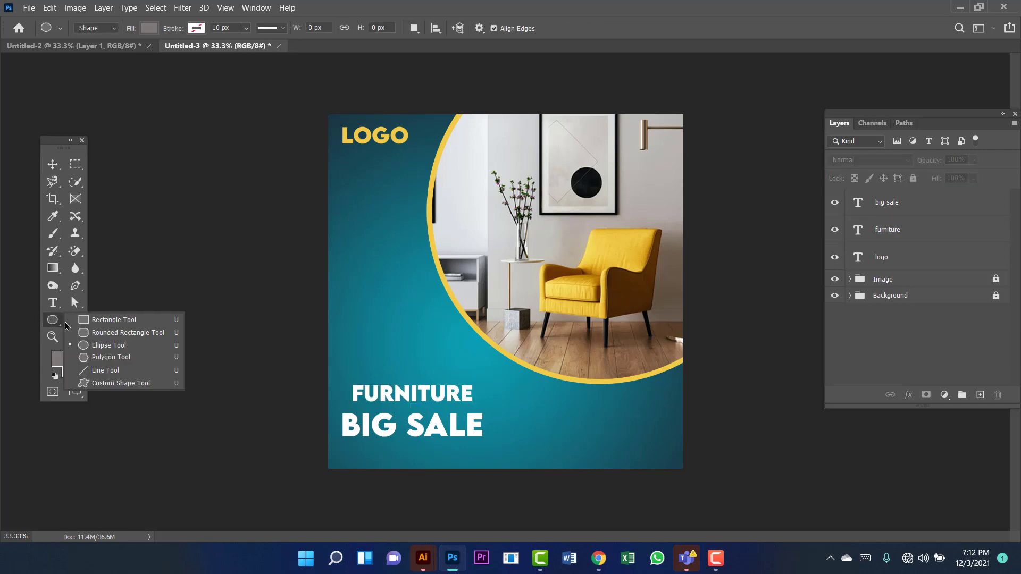
left_click(137, 334)
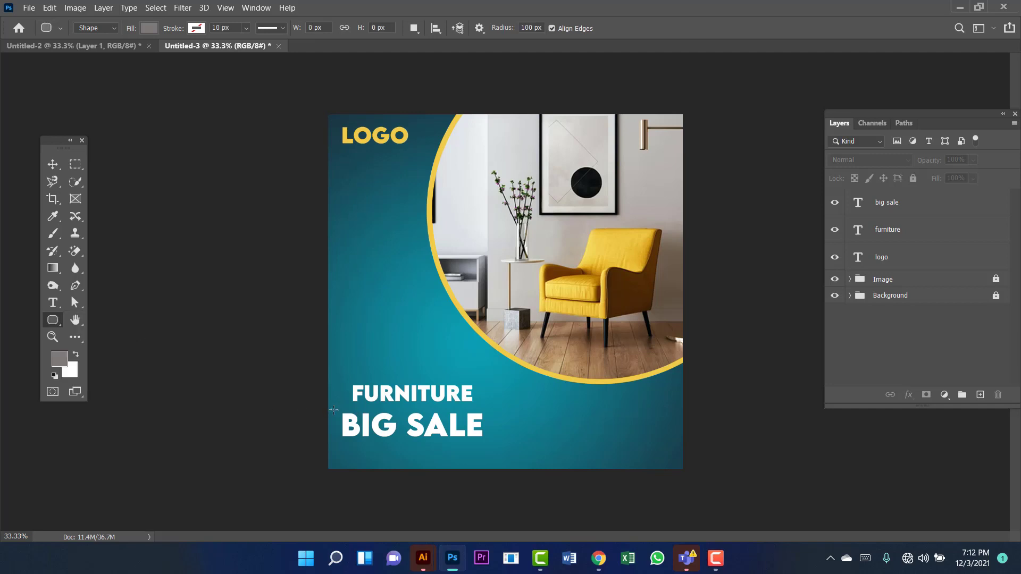
left_click_drag(333, 410, 505, 448)
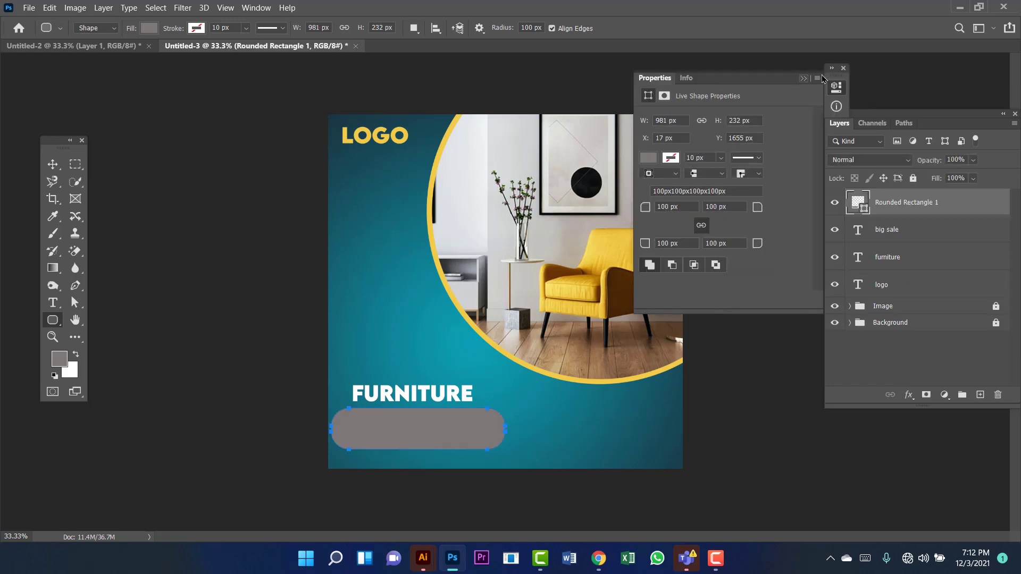
left_click(842, 69)
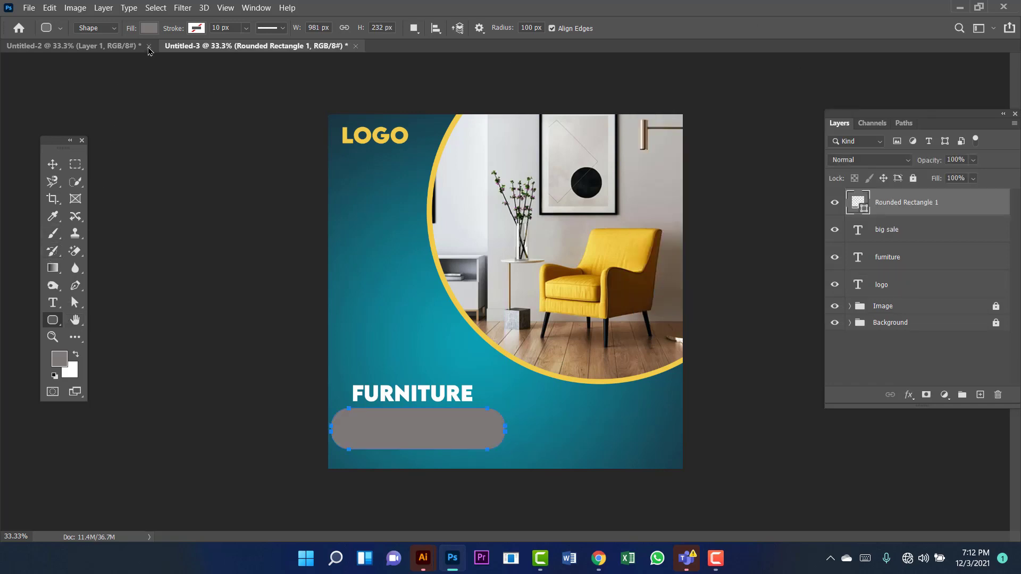
Fill the rounded rectangle with the recently used yellow that matches the ring
left_click(150, 28)
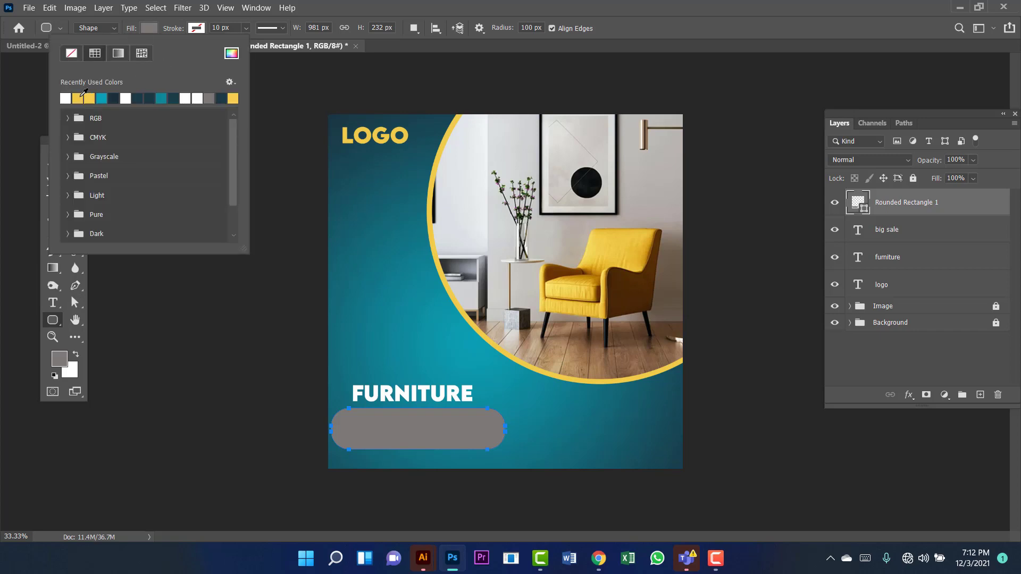
left_click(77, 98)
key("v")
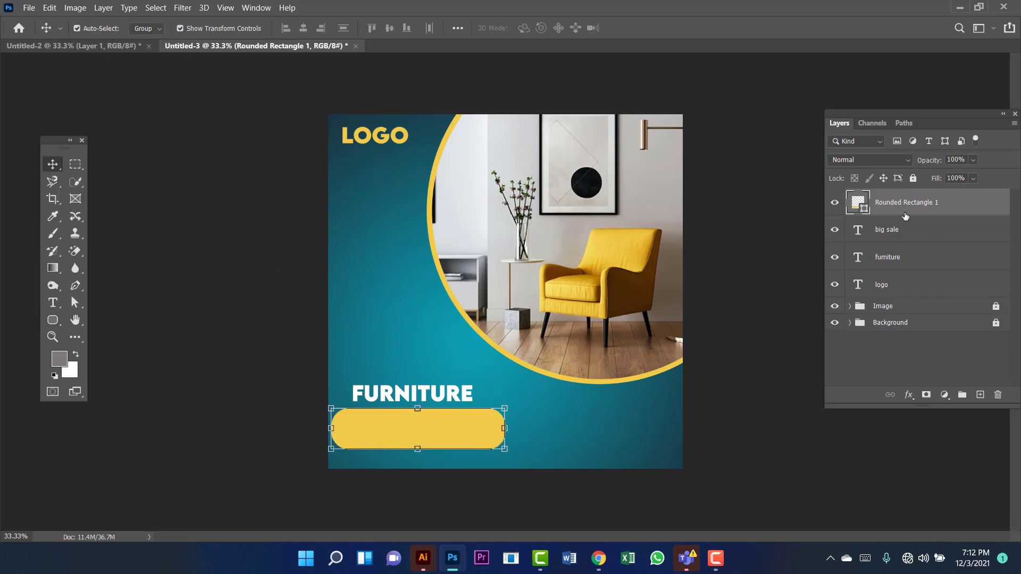
Place the yellow rounded rectangle behind BIG SALE and recolour that text dark teal #1a3843, sampled from the background's upper-left corner
left_click_drag(946, 206, 942, 238)
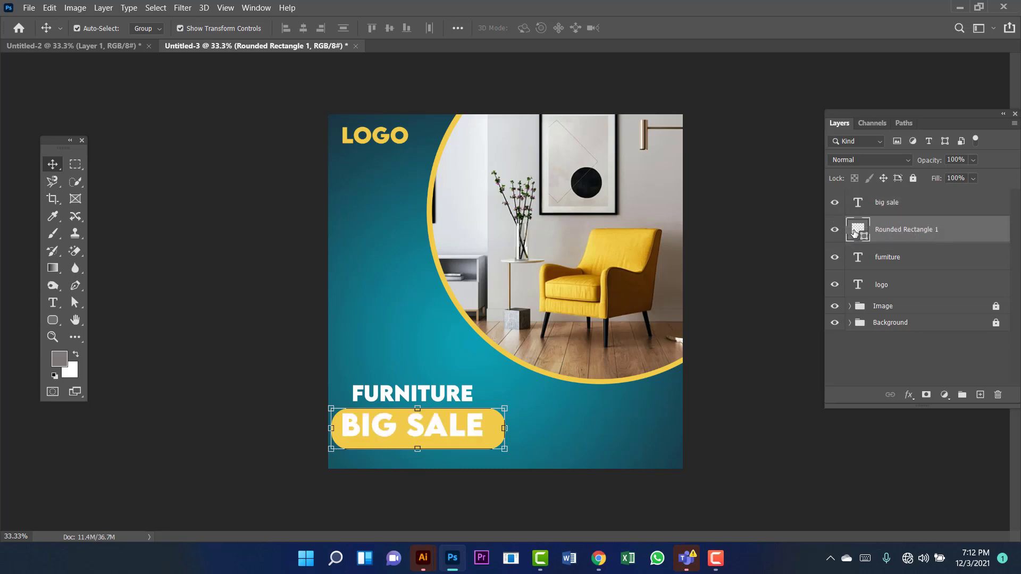
double_click(863, 208)
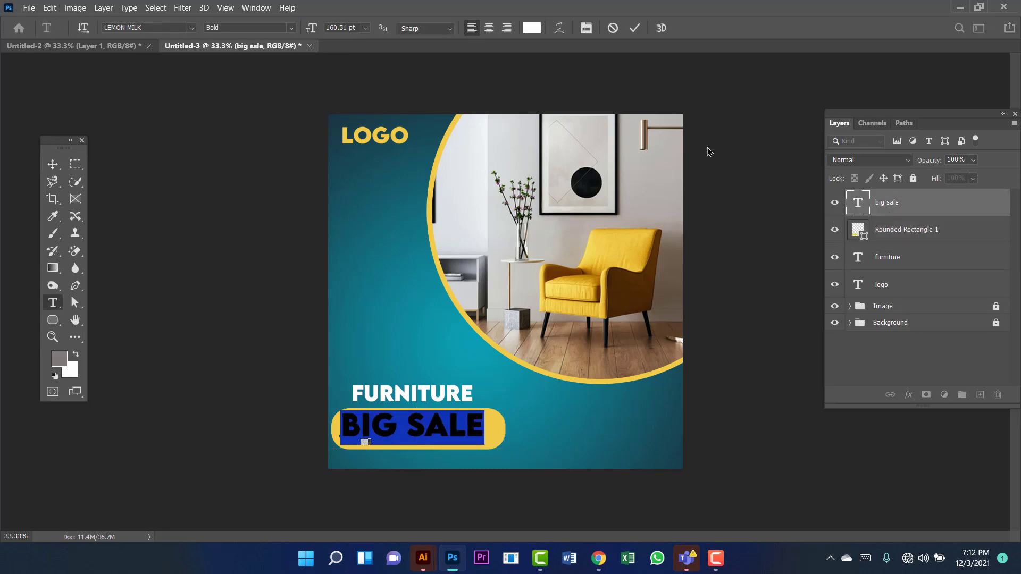
left_click(531, 28)
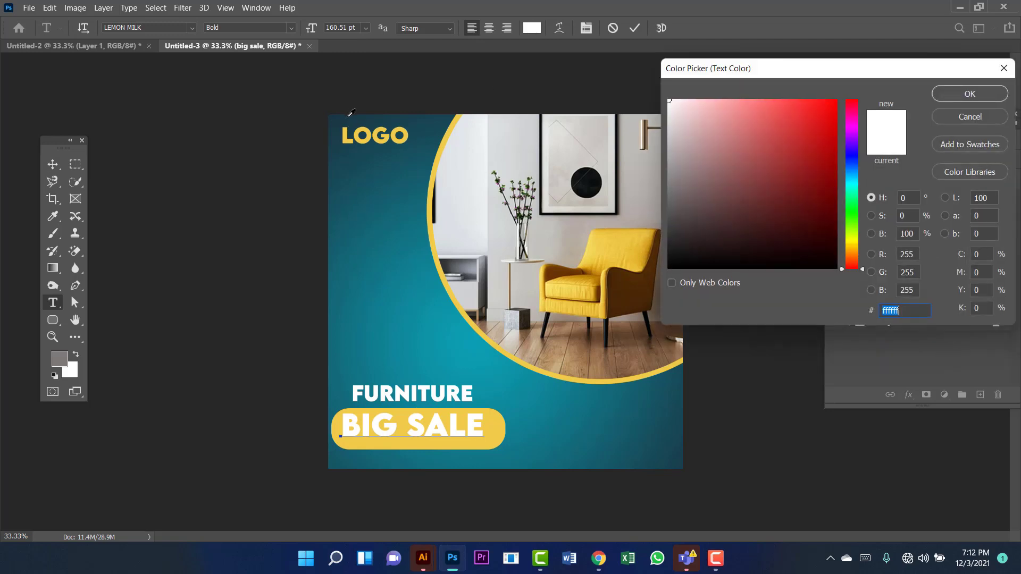
left_click(343, 112)
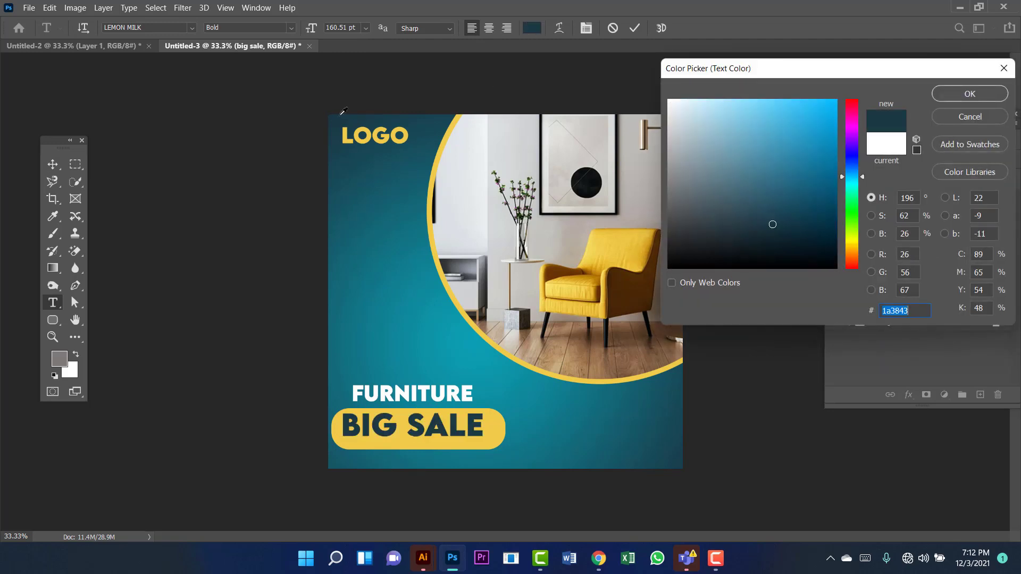
left_click(949, 99)
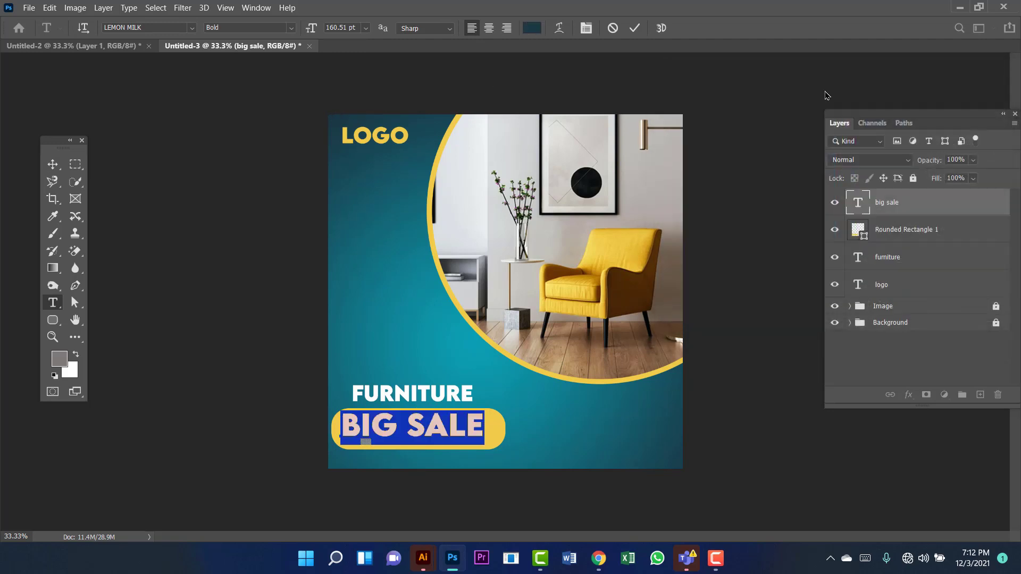
Centre the BIG SALE text and the yellow rounded rectangle on each other, both horizontally and vertically
right_click(52, 164)
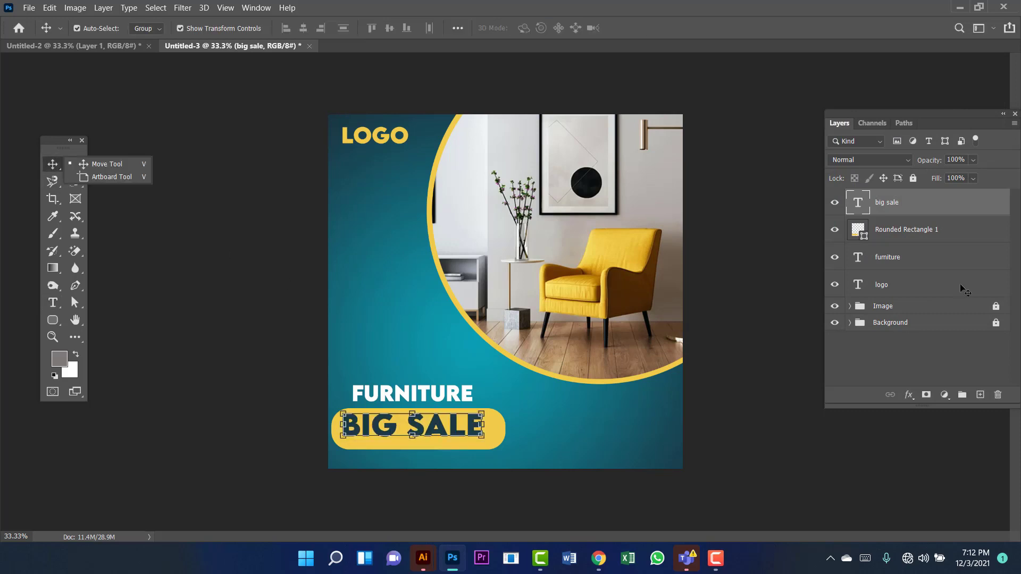
key("ctrl")
left_click(940, 234, "ctrl")
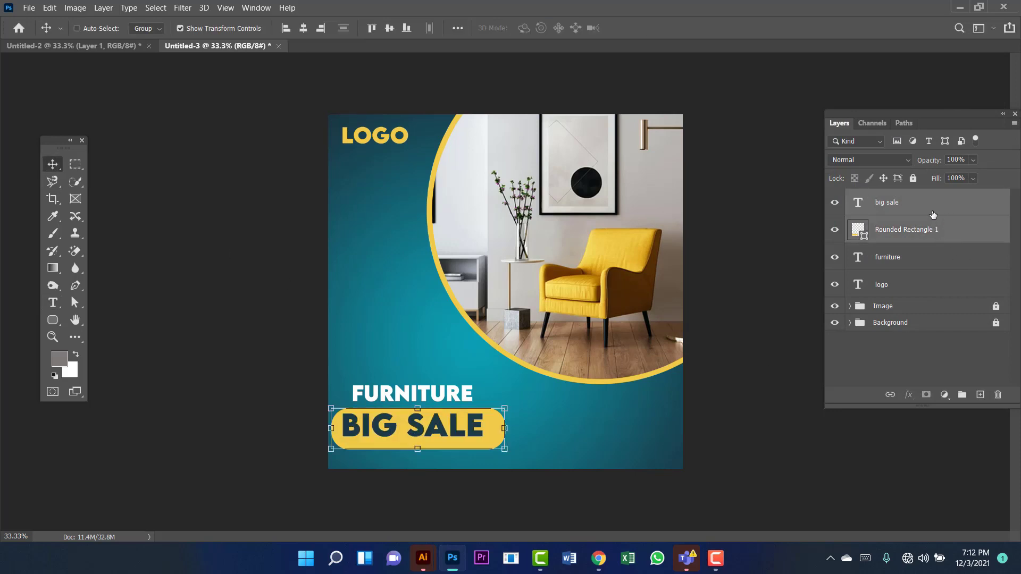
left_click(304, 29)
left_click(389, 28)
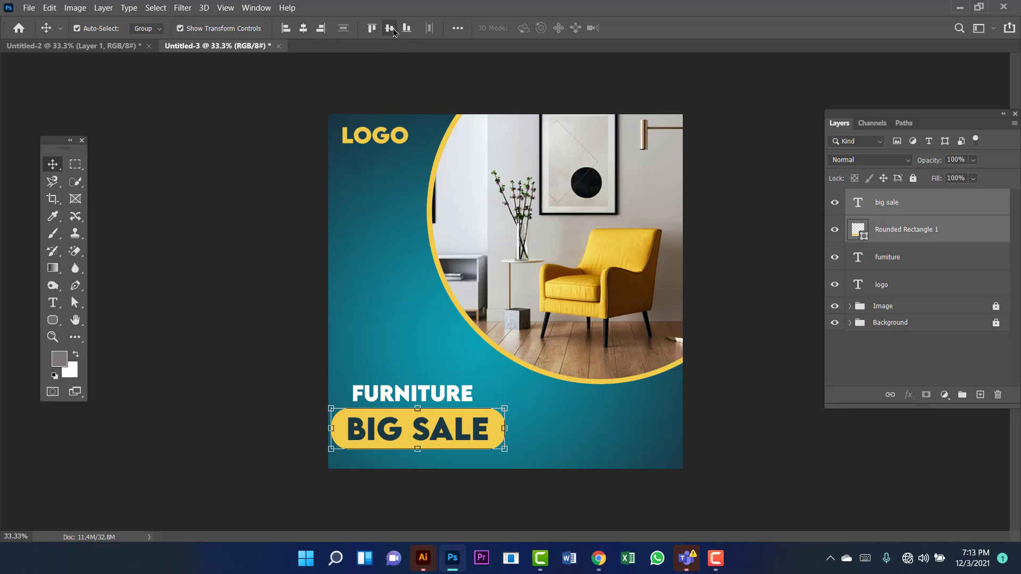
left_click(213, 201)
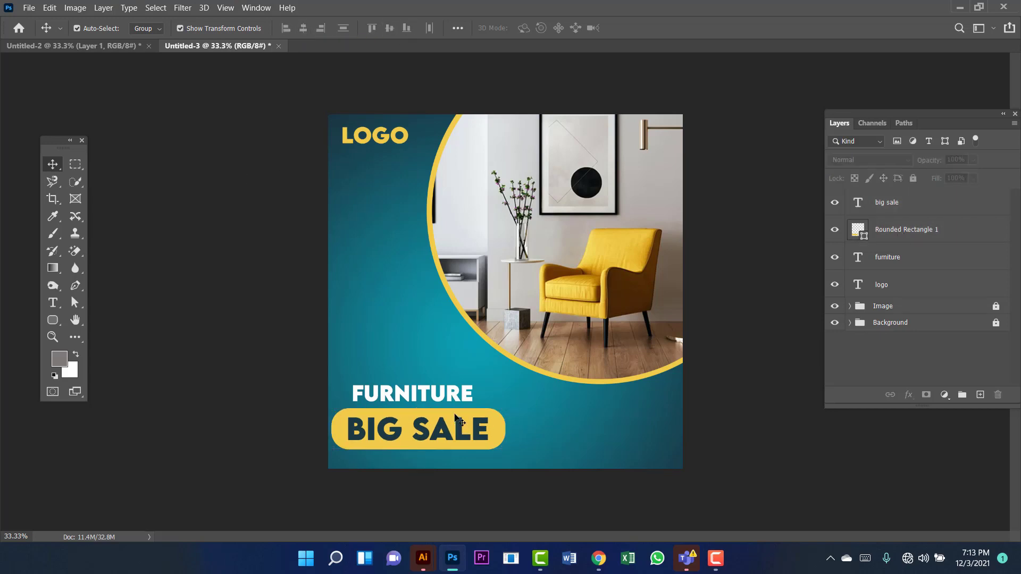
Shift FURNITURE slightly up and right to centre it over the yellow rectangle, and scale BIG SALE with its rectangle to about 91%
left_click_drag(423, 398, 429, 395)
left_click(419, 421)
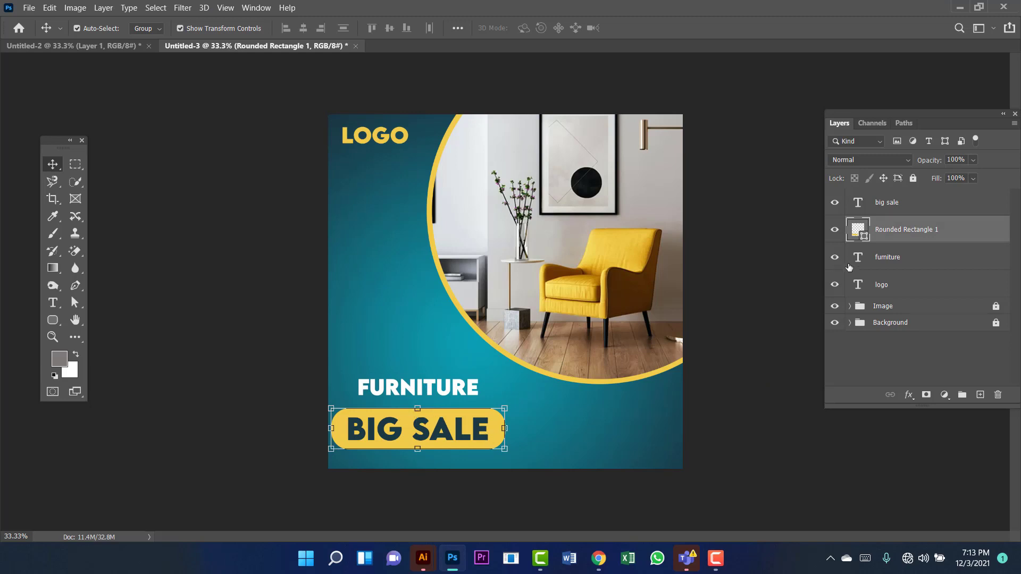
left_click(901, 259)
left_click(910, 212)
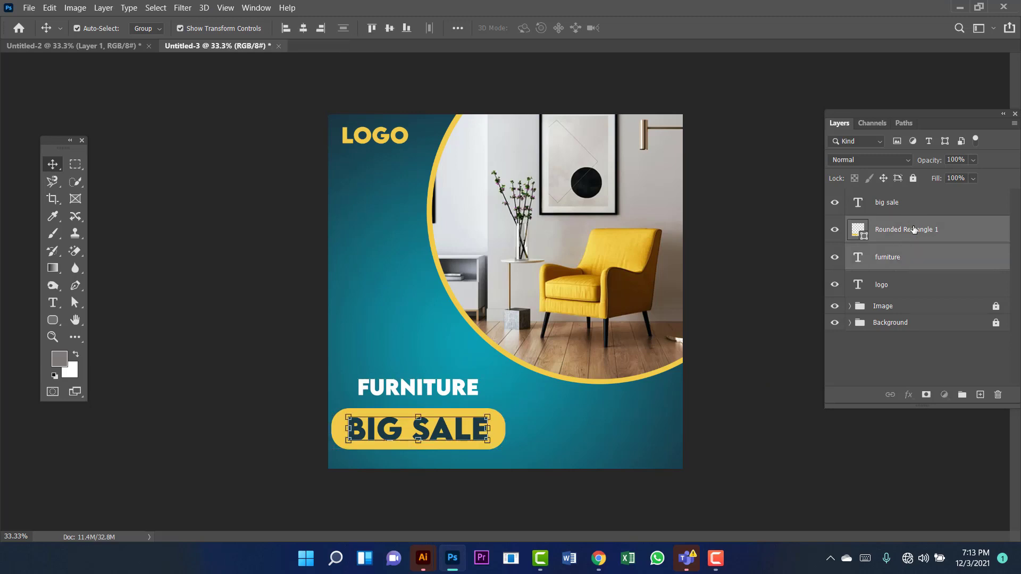
left_click(913, 230, "shift")
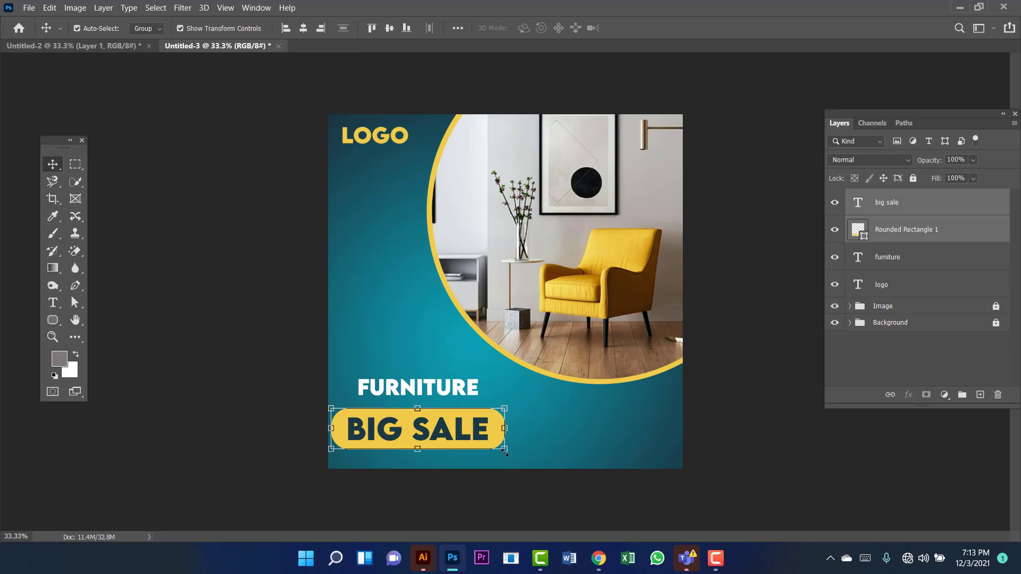
left_click_drag(505, 451, 448, 431)
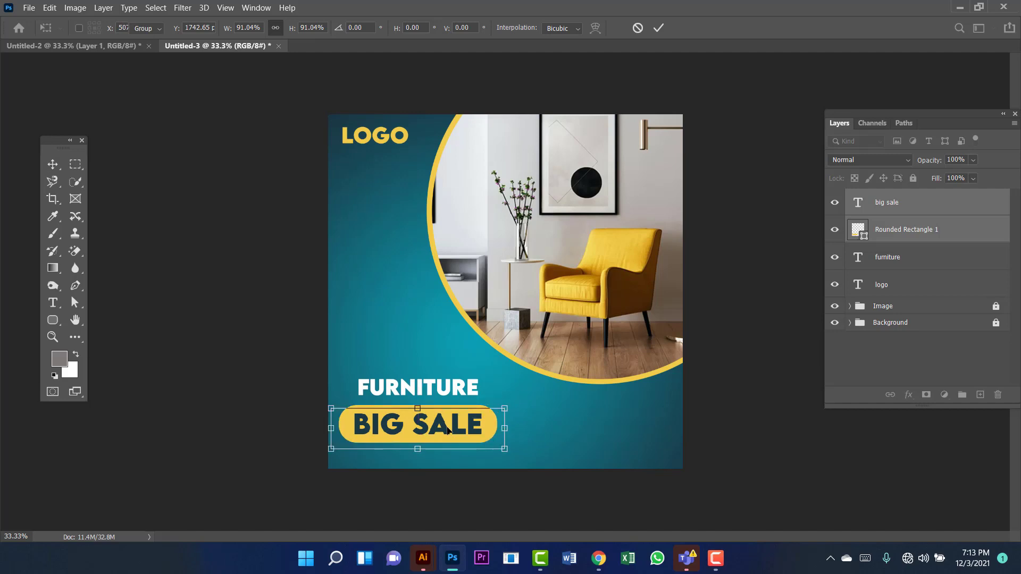
key("Return")
left_click(237, 336)
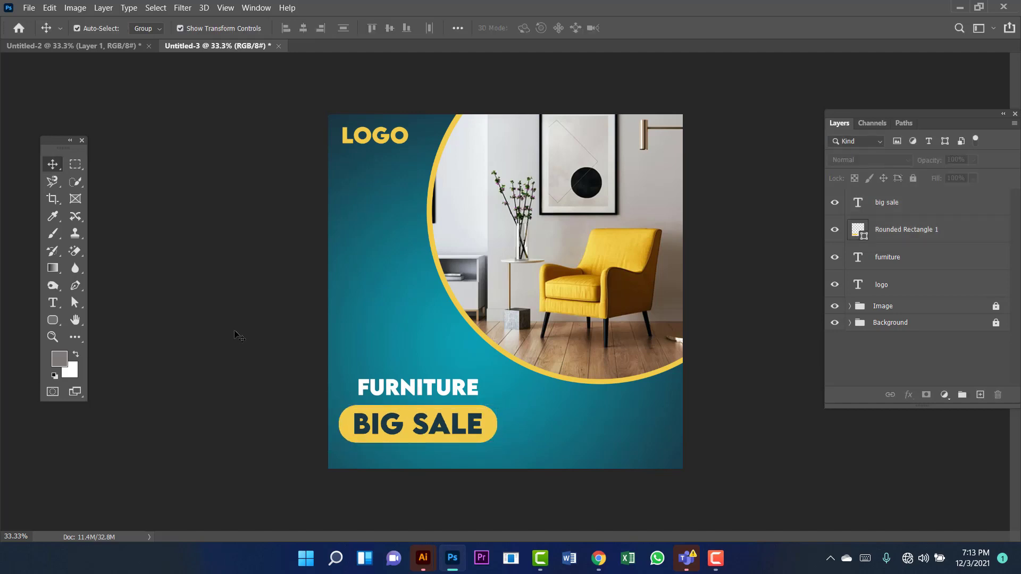
Duplicate the FURNITURE text and place the copy in the canvas's lower-right area, level with BIG SALE
left_click(449, 390)
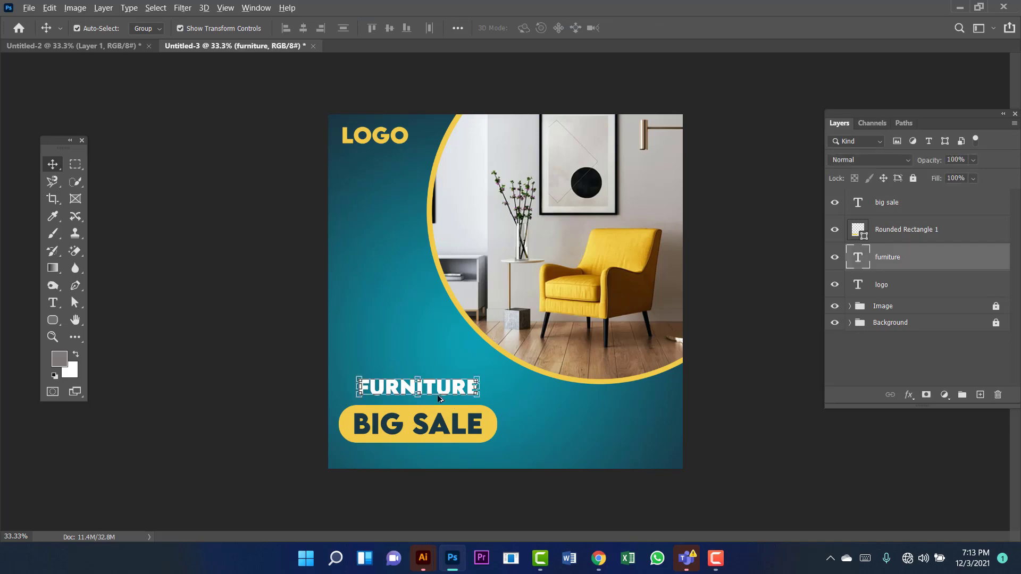
key("ctrl")
left_click_drag(641, 425, 645, 422)
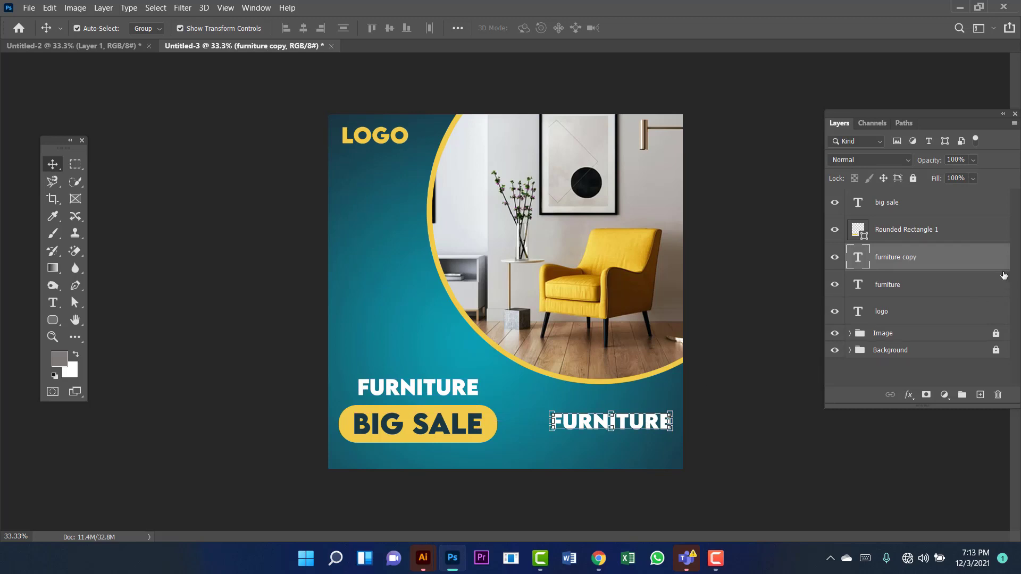
Change the copied text to FOLLOW US and shift it slightly left and down within the canvas's lower-right area
double_click(867, 259)
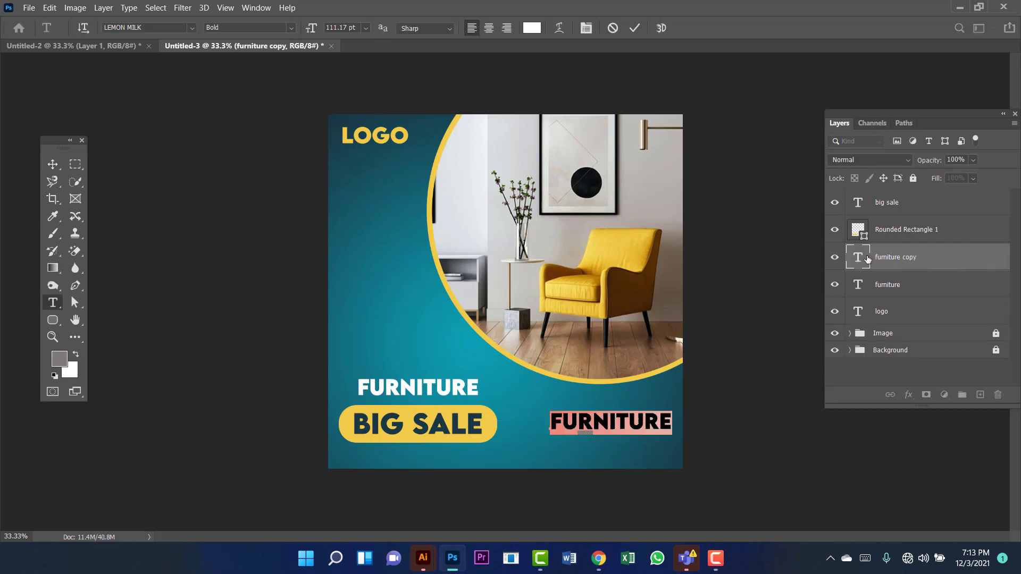
type("FOLLOW US")
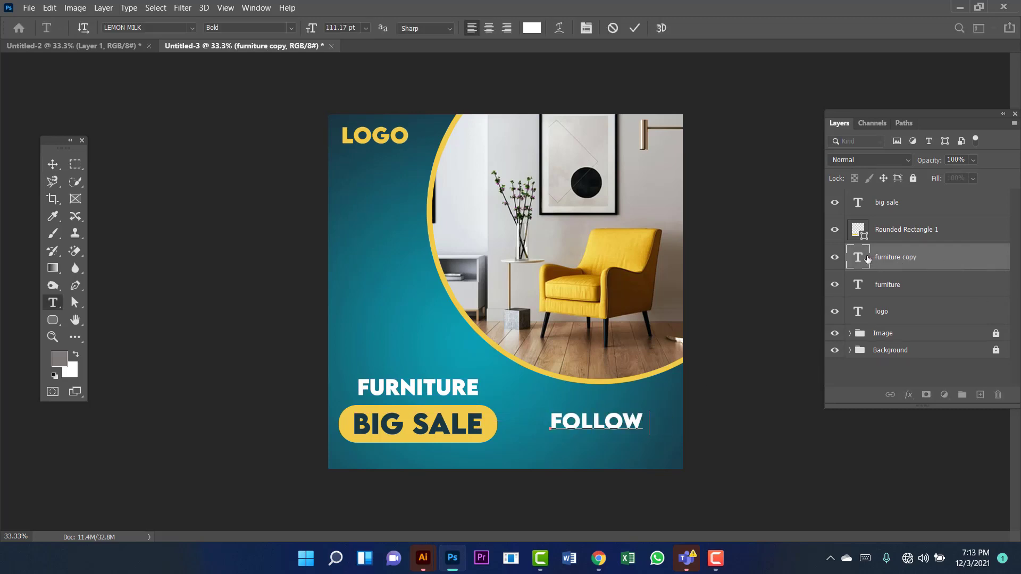
left_click(53, 164)
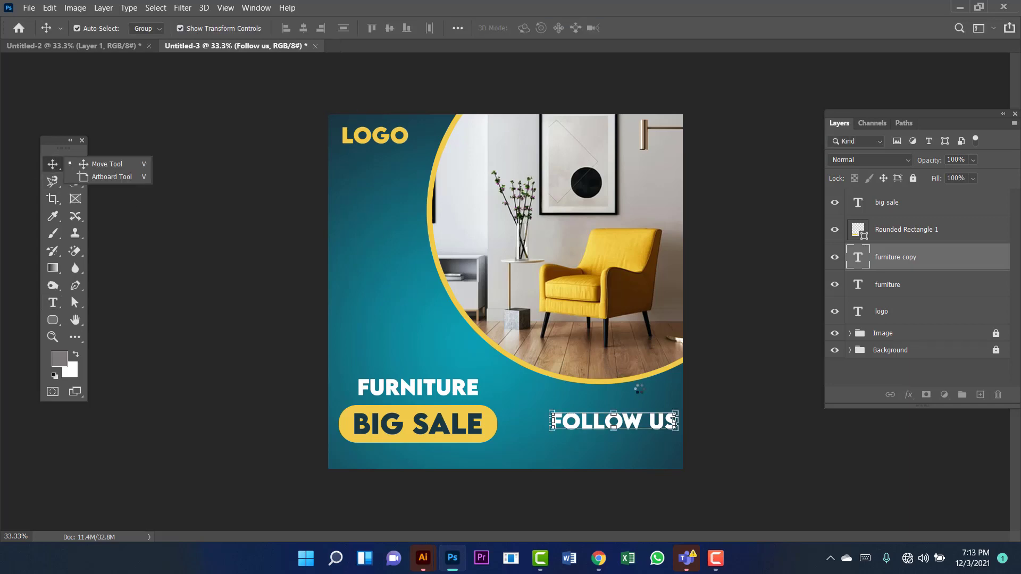
left_click_drag(629, 424, 627, 428)
left_click(729, 394)
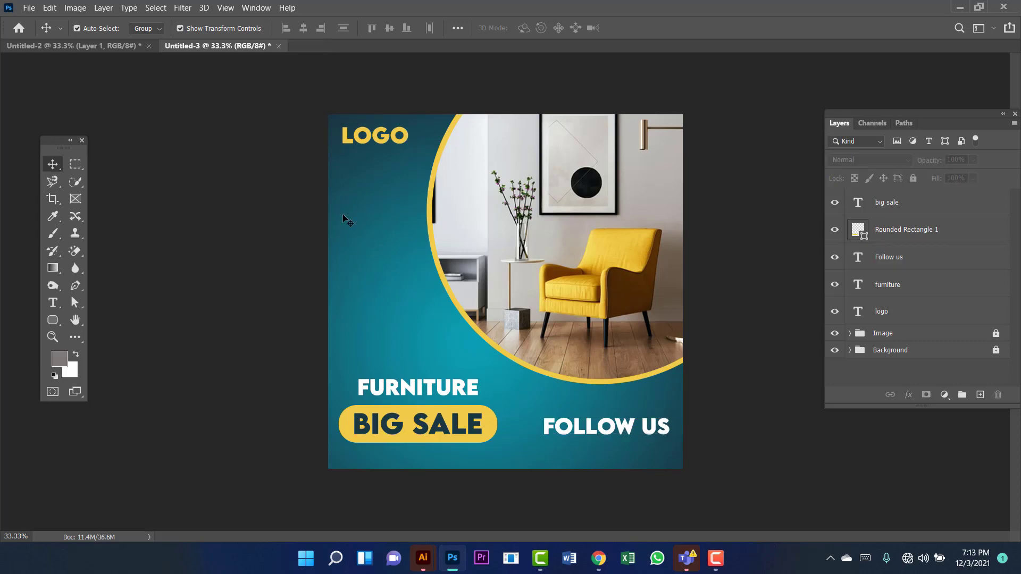
Draw a circle about 474 x 474 px below LOGO, overlapping the left edge of the photo's yellow ring
left_click(53, 320)
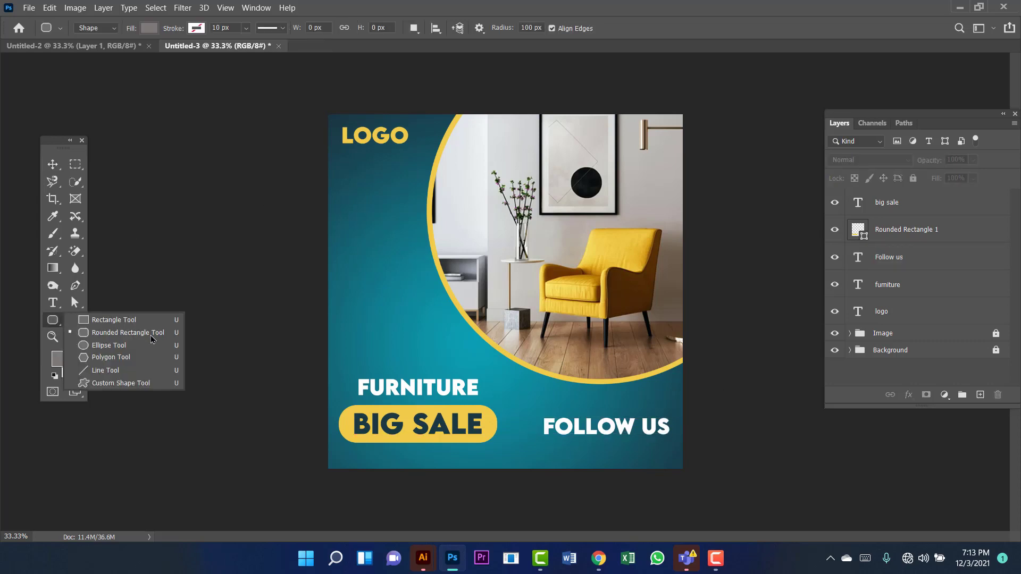
left_click(99, 349)
left_click_drag(401, 226, 444, 271)
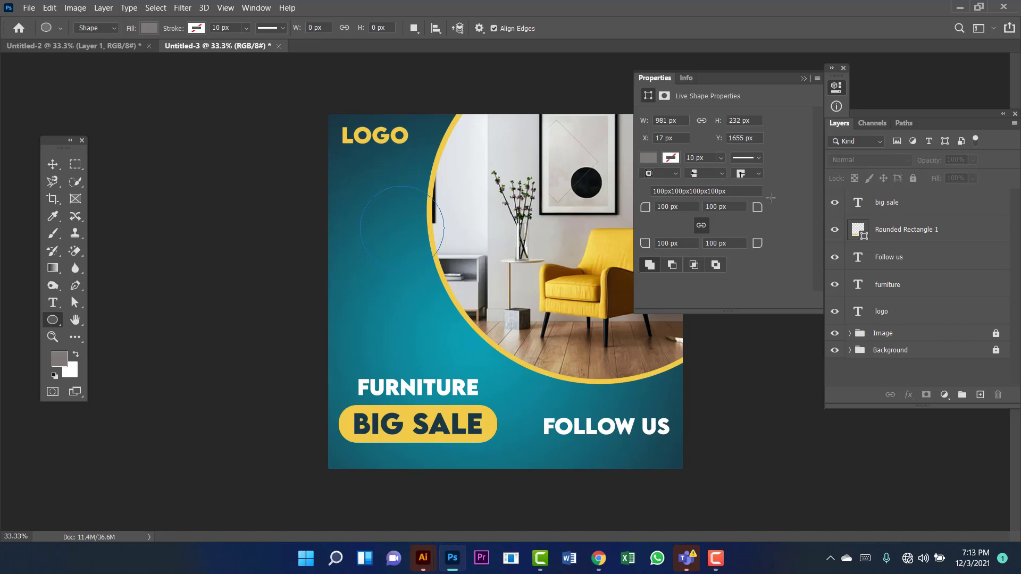
left_click(843, 68)
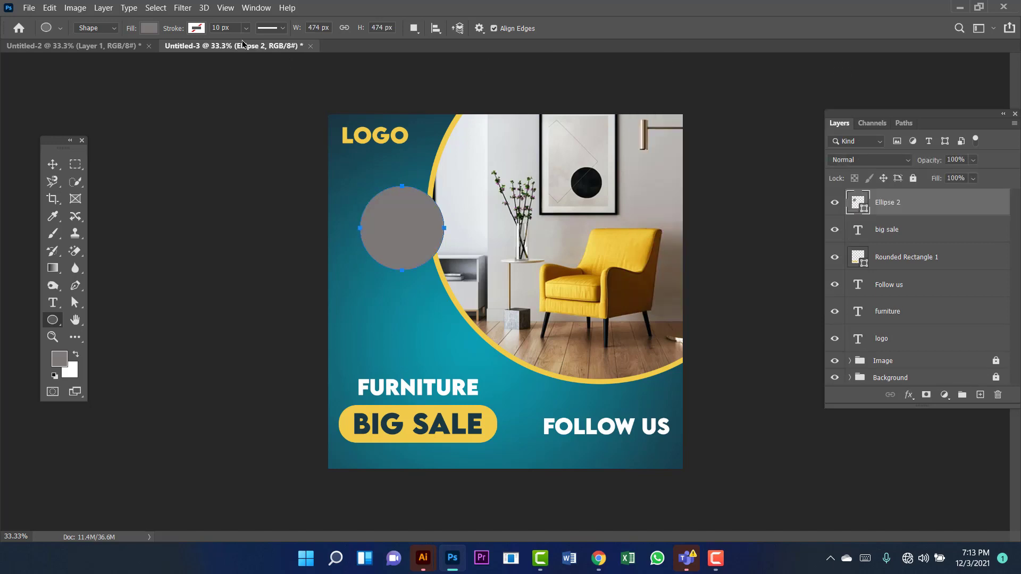
Fill the new circle with white and move it down and right so it straddles the left edge of the ring
left_click(146, 28)
left_click(90, 98)
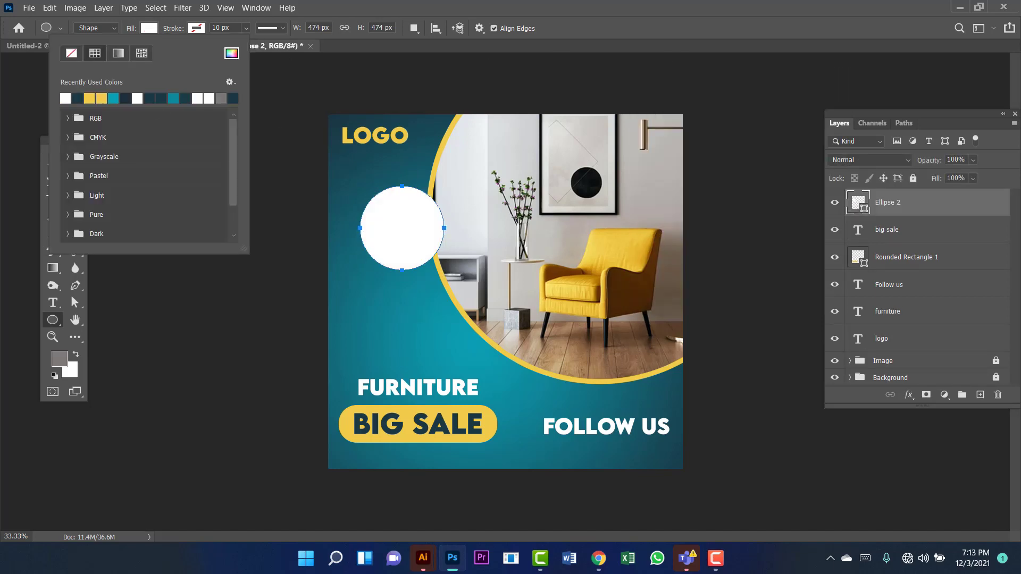
key("v")
left_click_drag(394, 233, 427, 258)
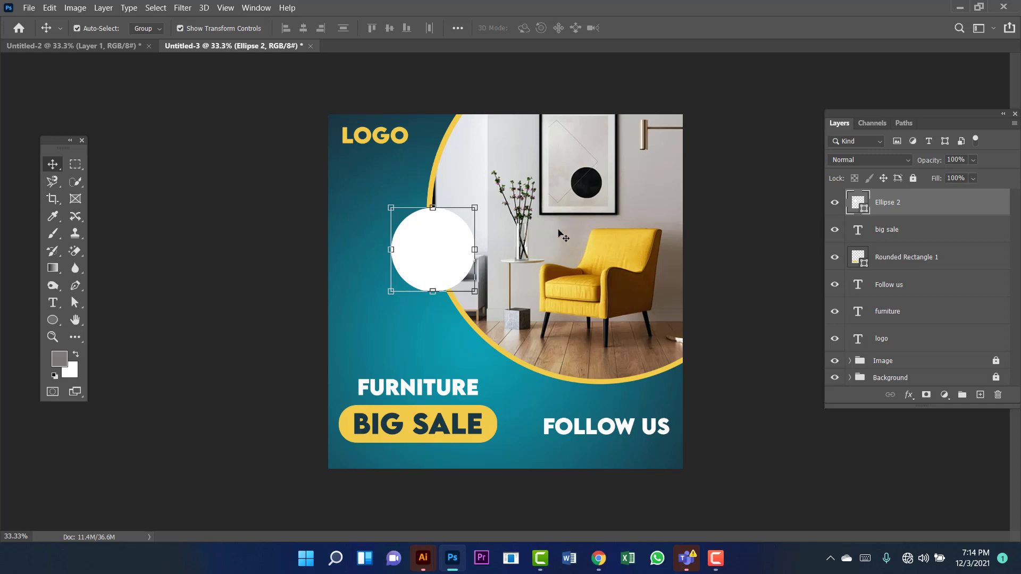
Duplicate the white circle and scale the copy to about 82% around its centre, inside the original
key("ctrl")
key("ctrl+j")
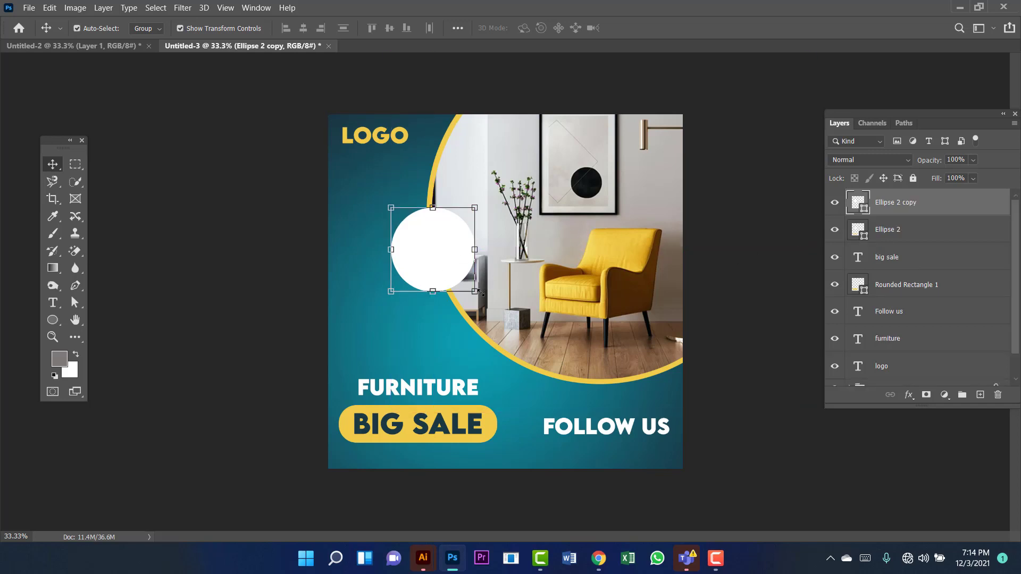
key("ctrl+t")
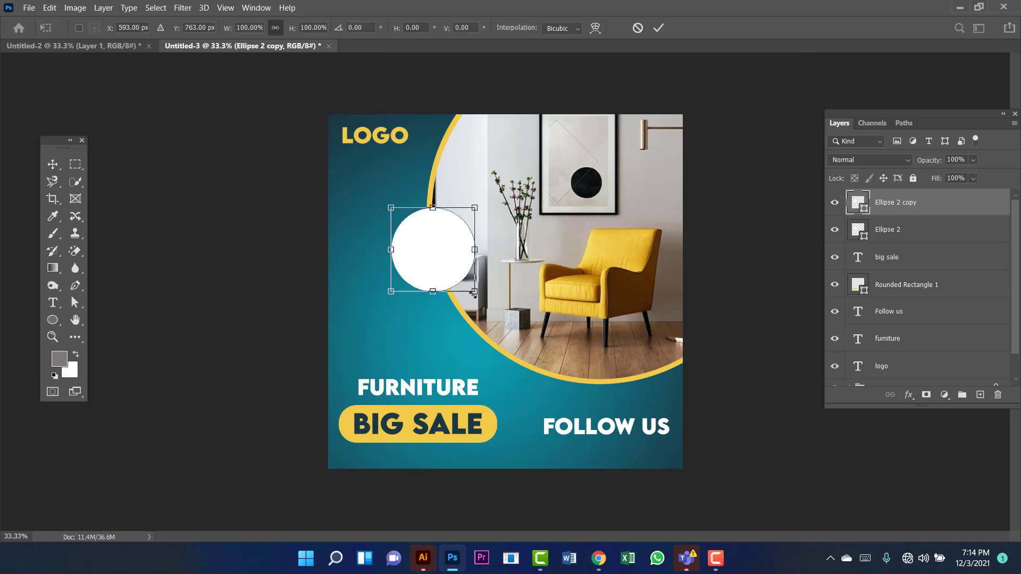
left_click_drag(473, 293, 460, 275)
left_click_drag(425, 240, 433, 248)
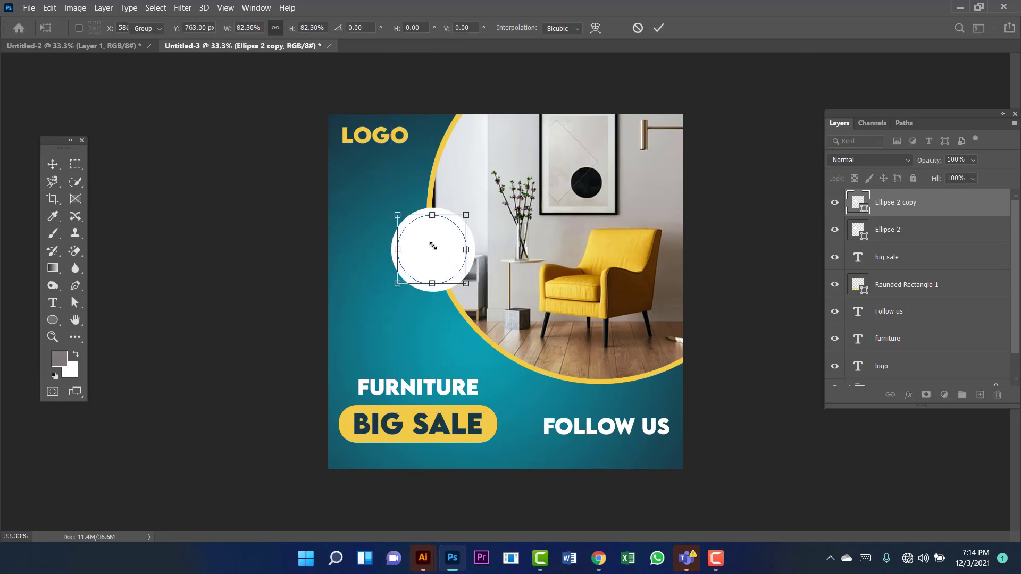
key("Return")
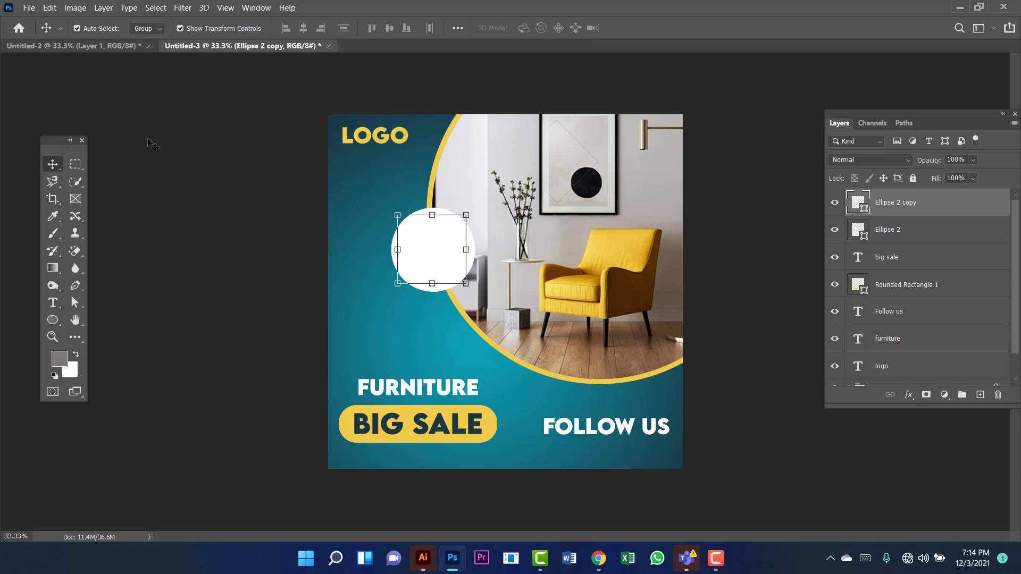
Fill the smaller inner circle with the recently used yellow that matches the ring
left_click(52, 320)
left_click(148, 28)
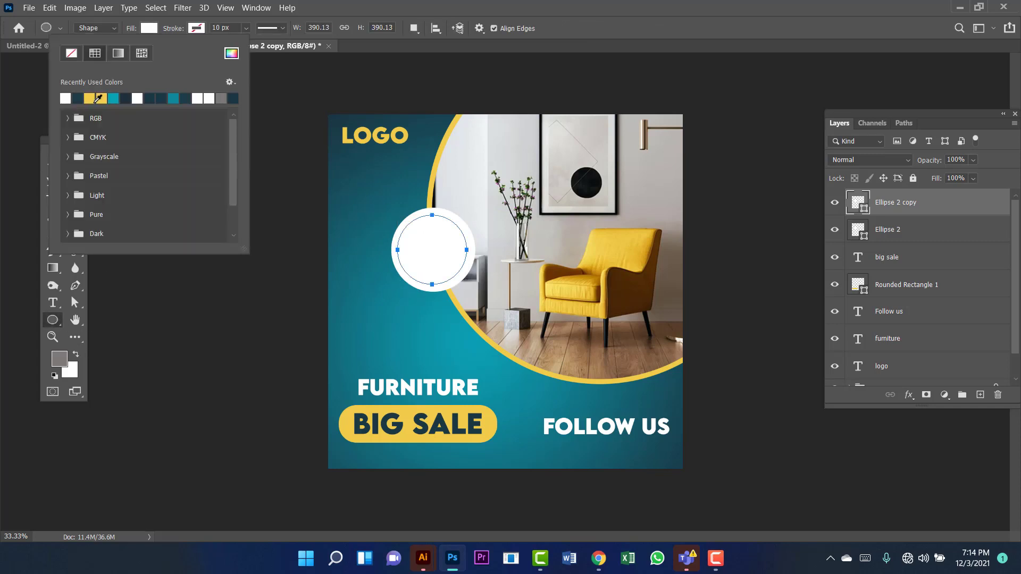
left_click(99, 99)
left_click(260, 227)
key("v")
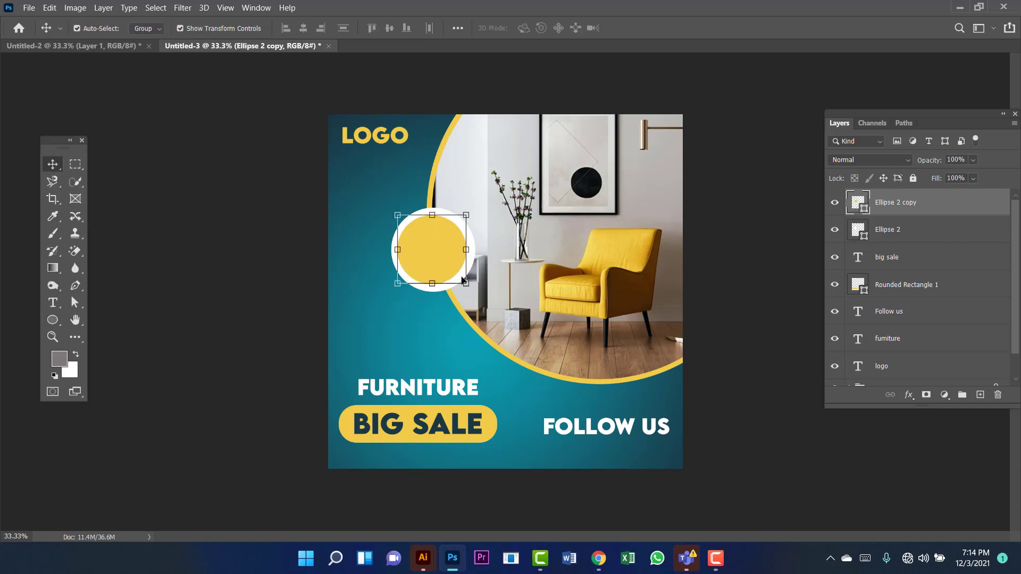
Enlarge the yellow inner circle to about 106% around its centre to thin the white border around it
left_click(50, 8)
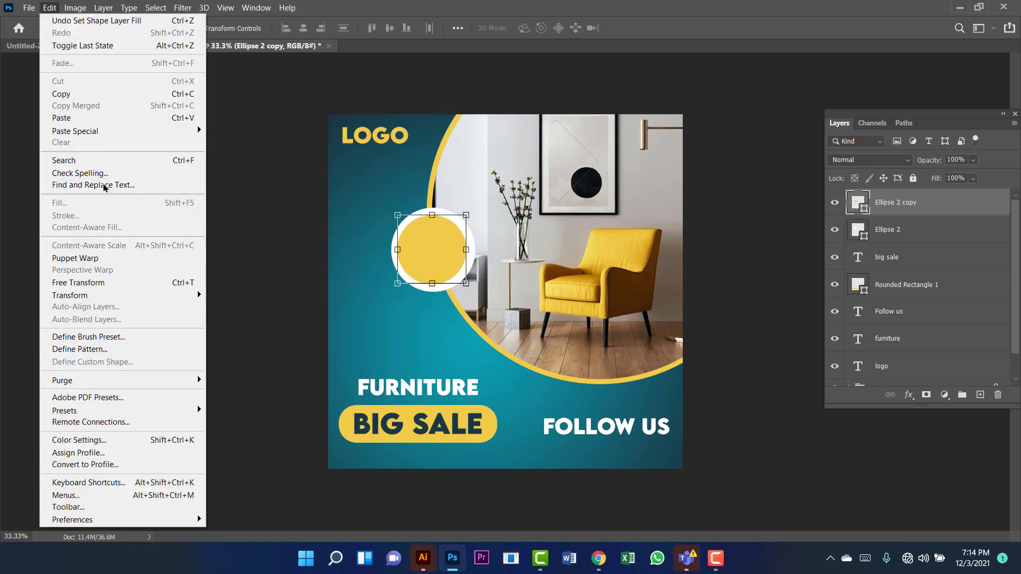
left_click(104, 282)
left_click_drag(467, 284, 444, 264)
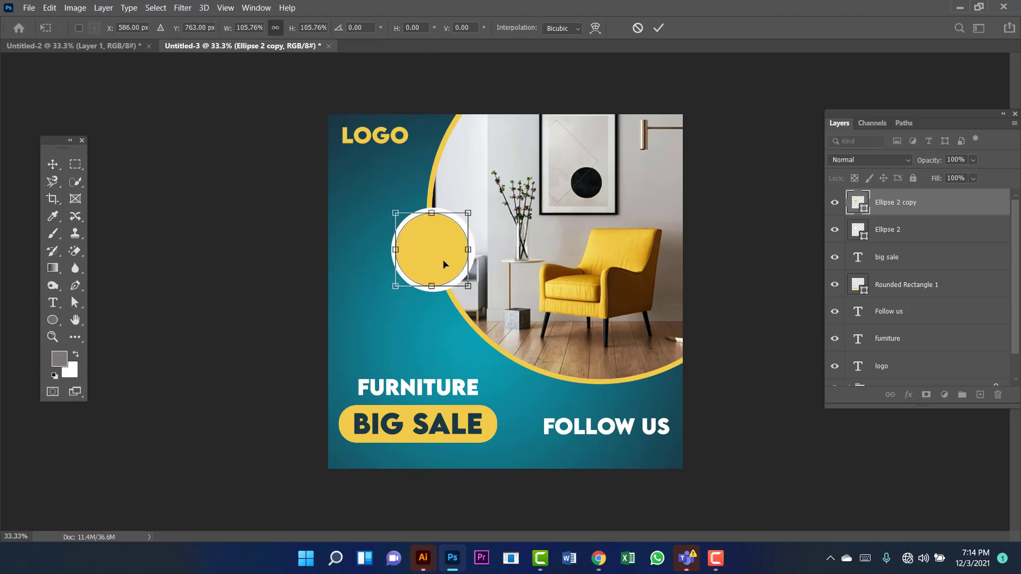
key("Return")
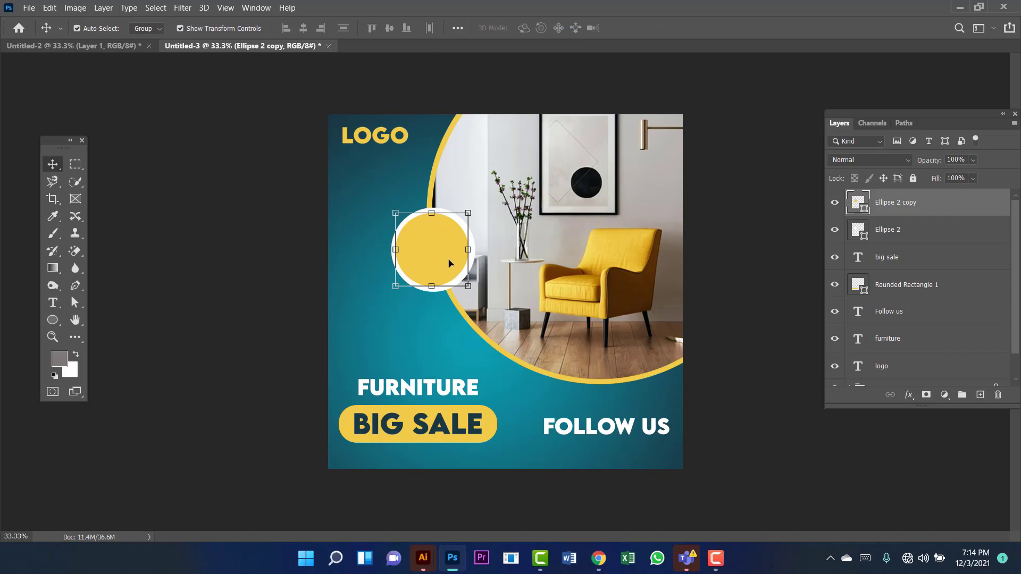
left_click_drag(434, 258, 426, 256)
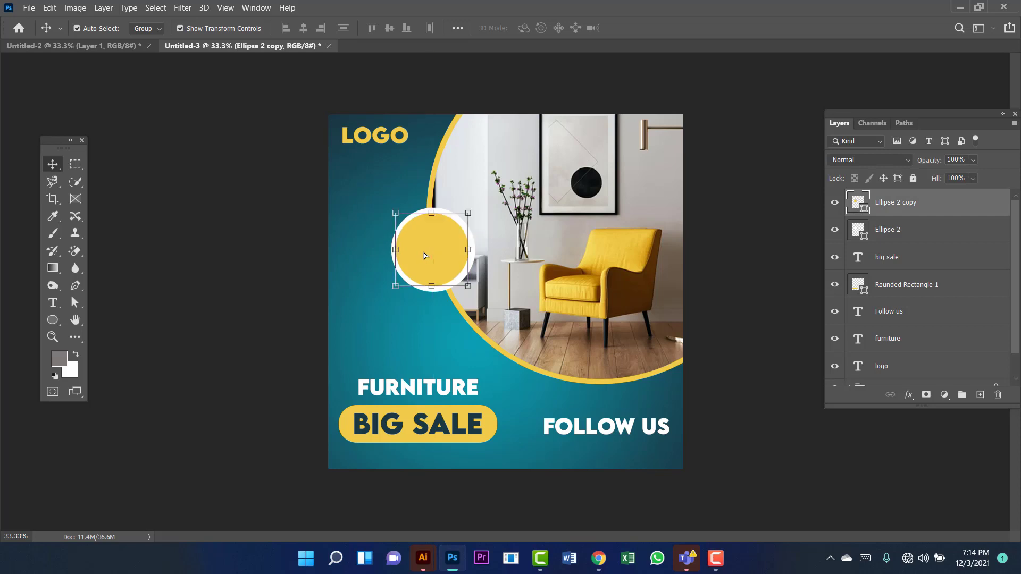
Align the yellow inner circle and the white badge circle on their centres, keeping both layers together for the alignment
left_click(963, 237, "shift")
left_click(305, 31)
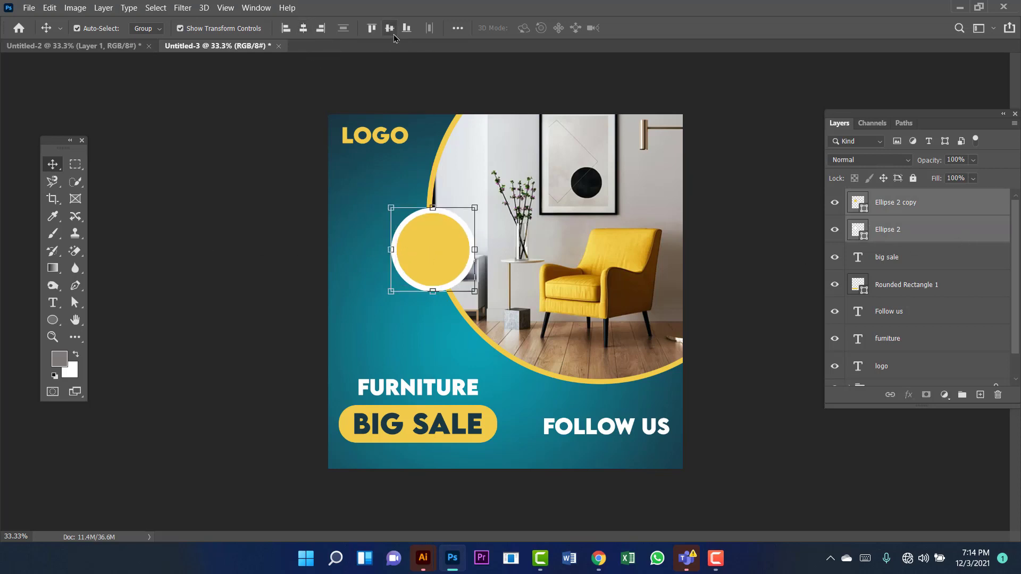
left_click(216, 226)
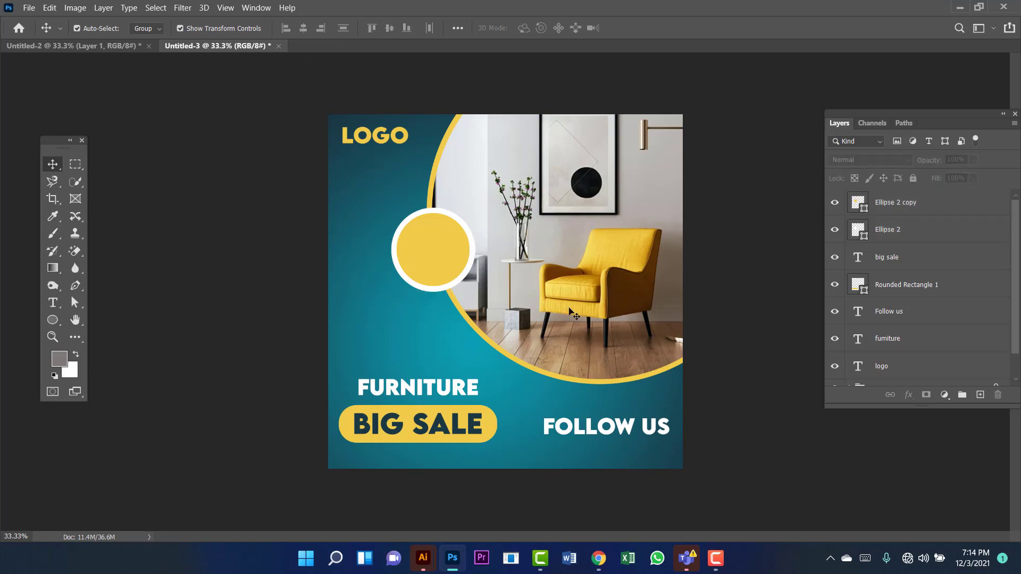
Duplicate the FOLLOW US text onto the circular badge and bring the copy to the front, above both circles
left_click(601, 429)
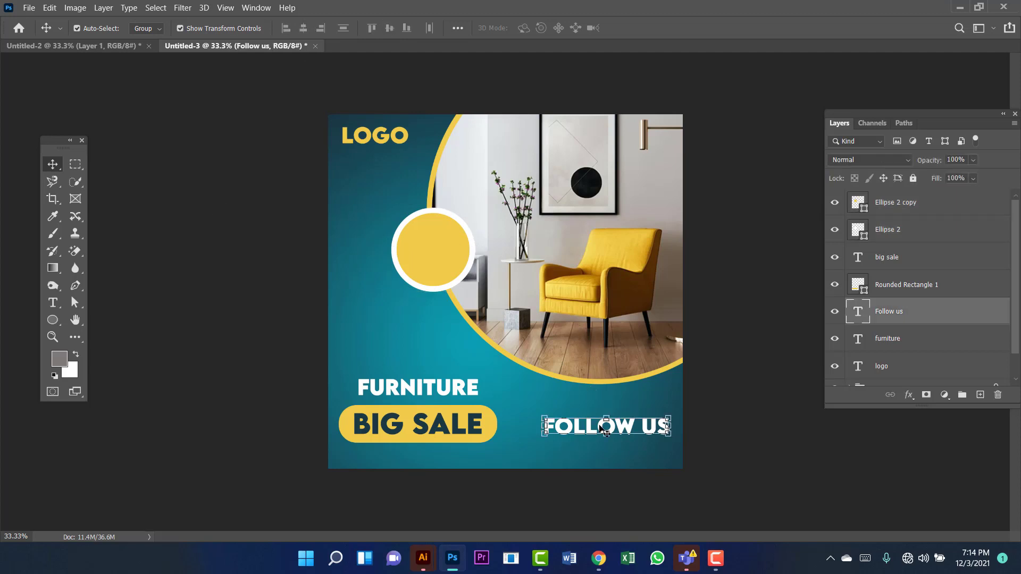
left_click_drag(600, 428, 458, 254)
key("ctrl+bracketright")
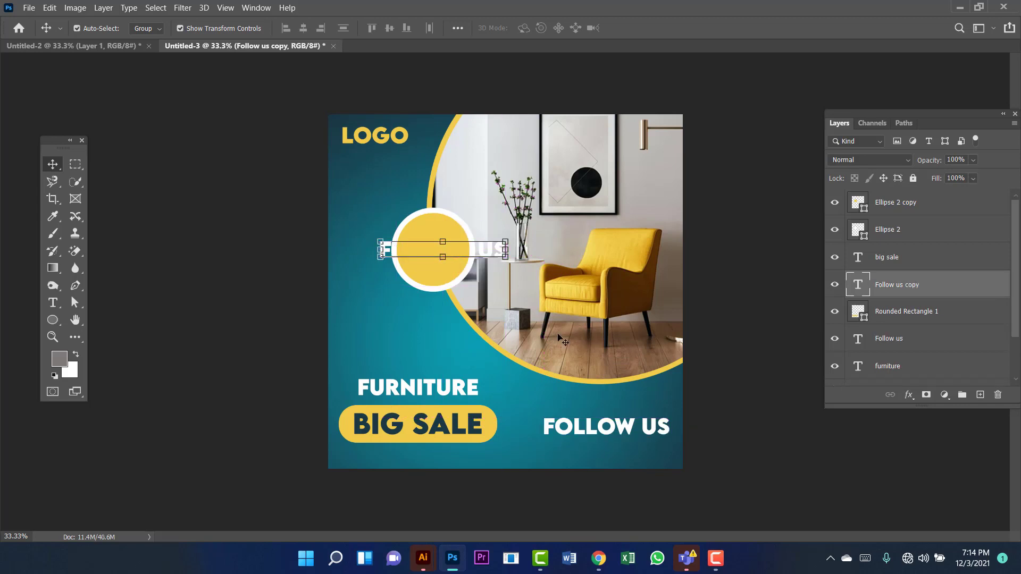
key("ctrl+bracketright")
key("ctrl+bracketright")
key("ctrl+bracketright")
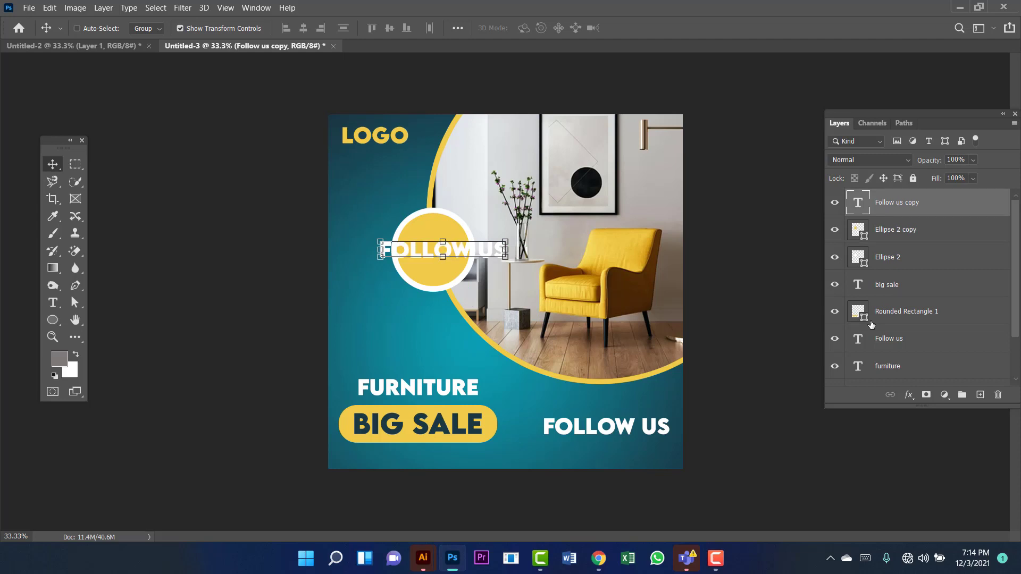
Change the duplicated text to "50% off" on two lines and centre it inside the yellow badge circle
double_click(858, 206)
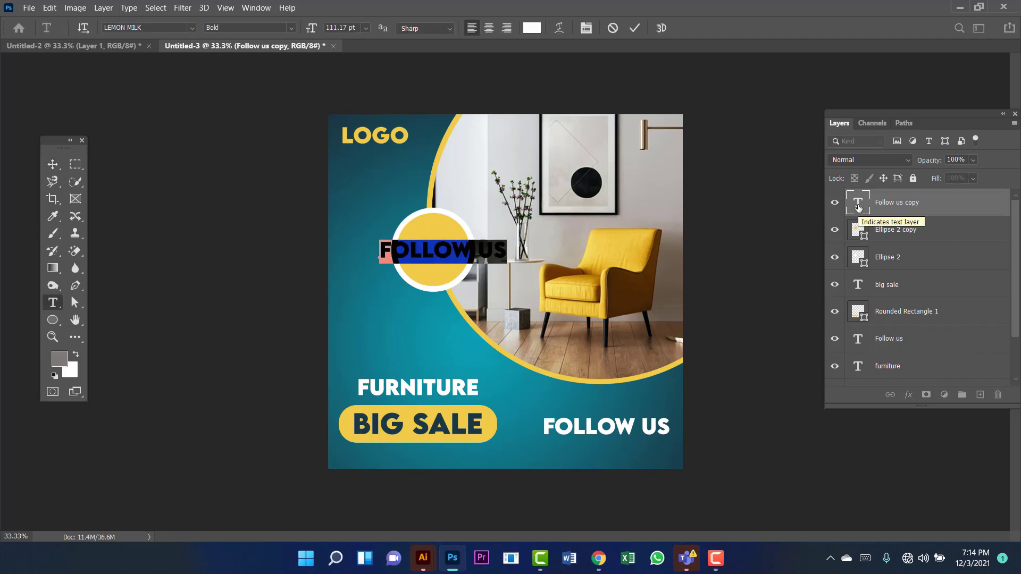
type("50")
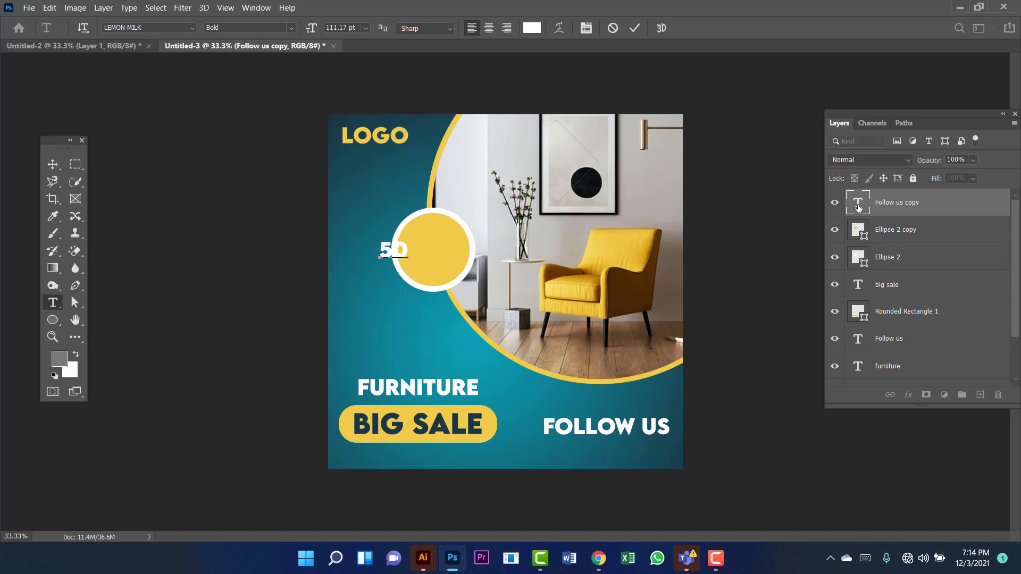
type("% off")
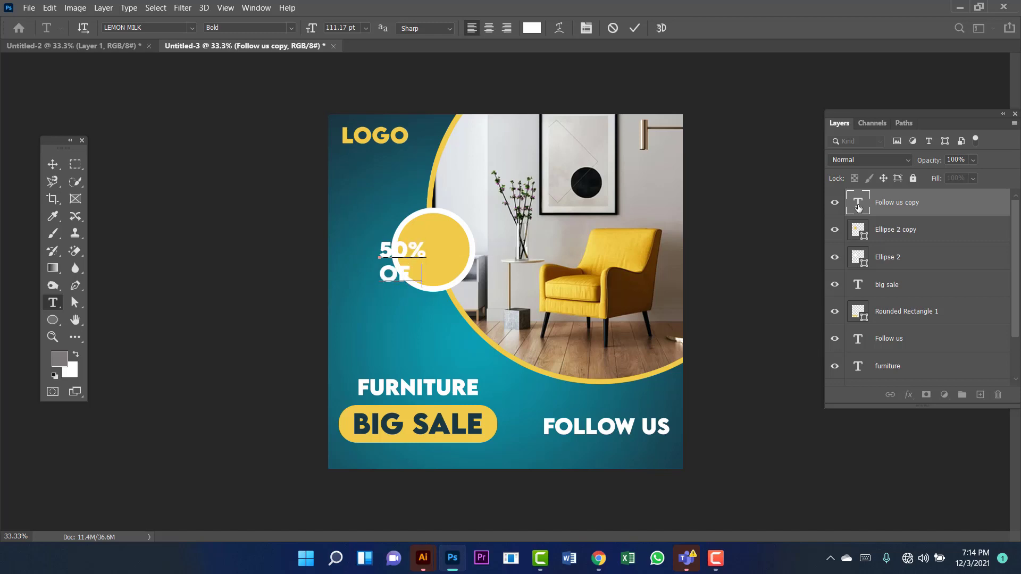
left_click(53, 164)
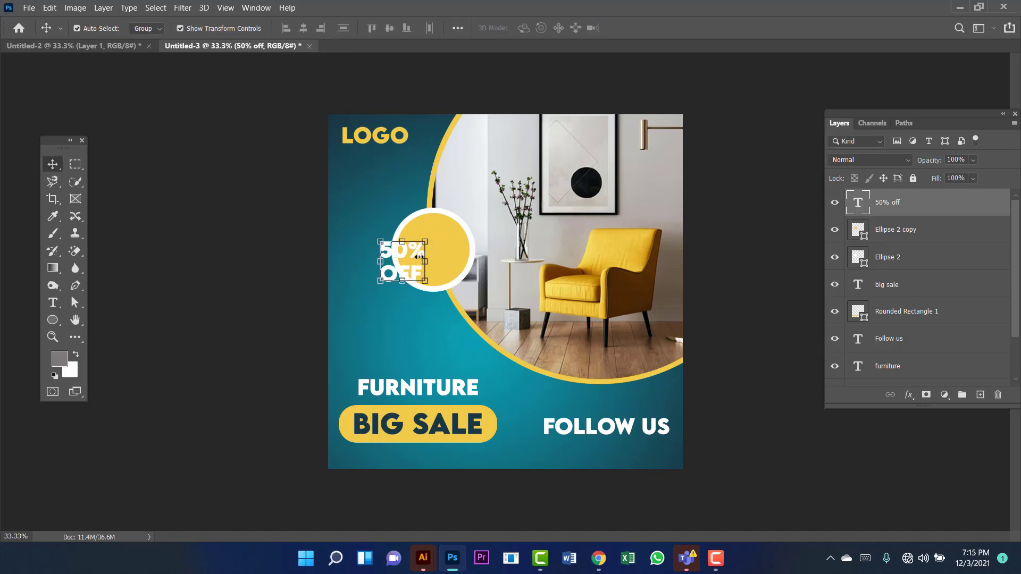
left_click_drag(406, 257, 440, 244)
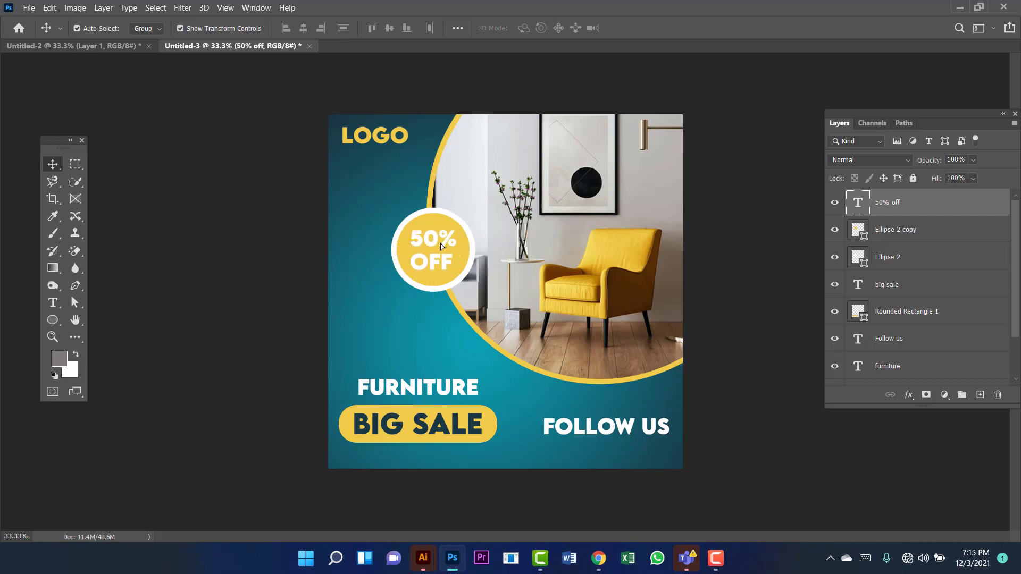
Recolour the 50% OFF text with the dark teal #1a3843 sampled from the BIG SALE lettering
double_click(858, 203)
left_click(538, 28)
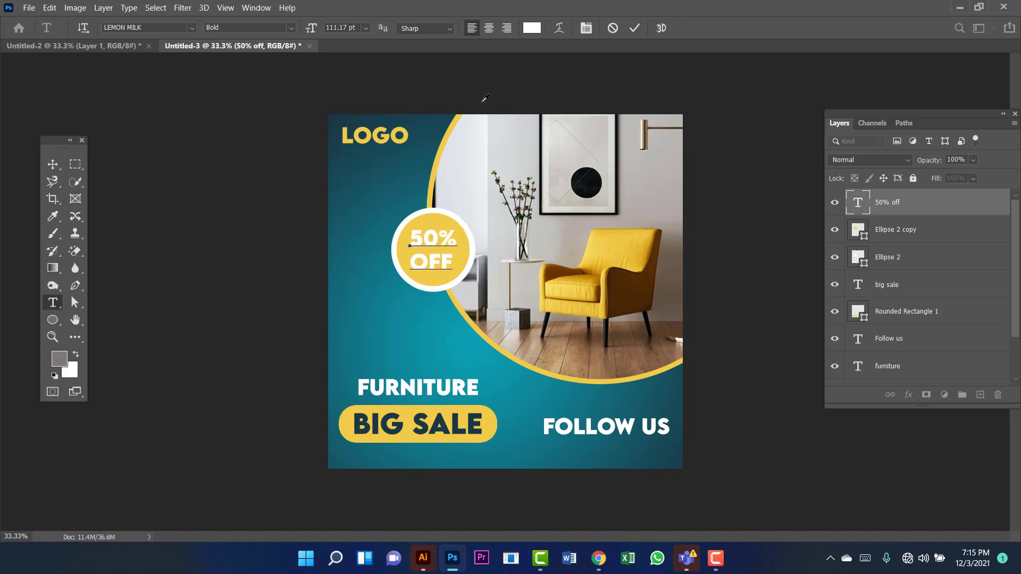
left_click(436, 424)
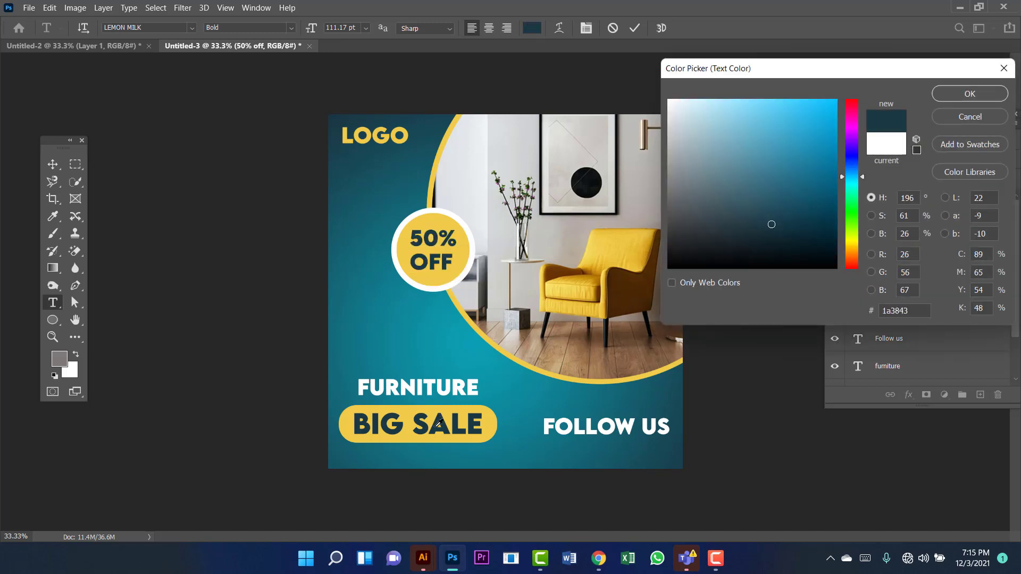
left_click(955, 95)
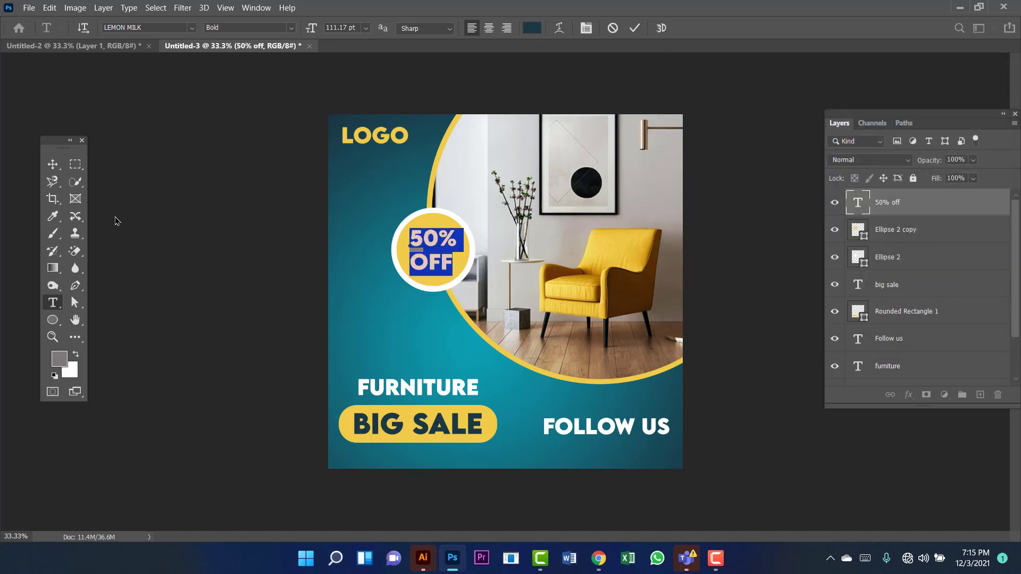
Draw a small circle about 156 px in diameter with the Ellipse tool below the LOGO text
left_click(53, 320)
right_click(52, 320)
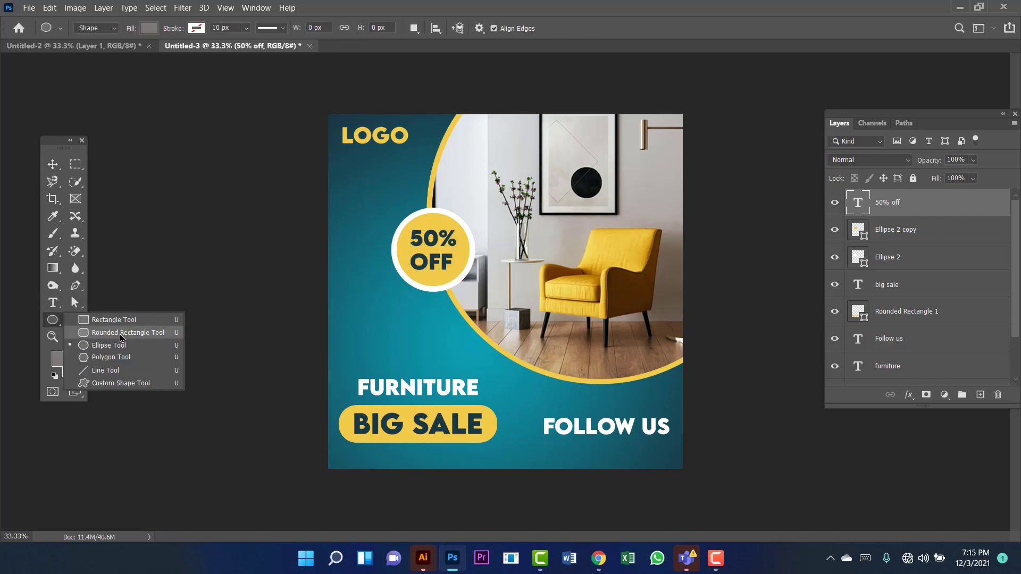
left_click(109, 345)
mouse_move(344, 185)
left_mouse_down()
mouse_move(372, 201)
mouse_move(359, 199)
left_mouse_up()
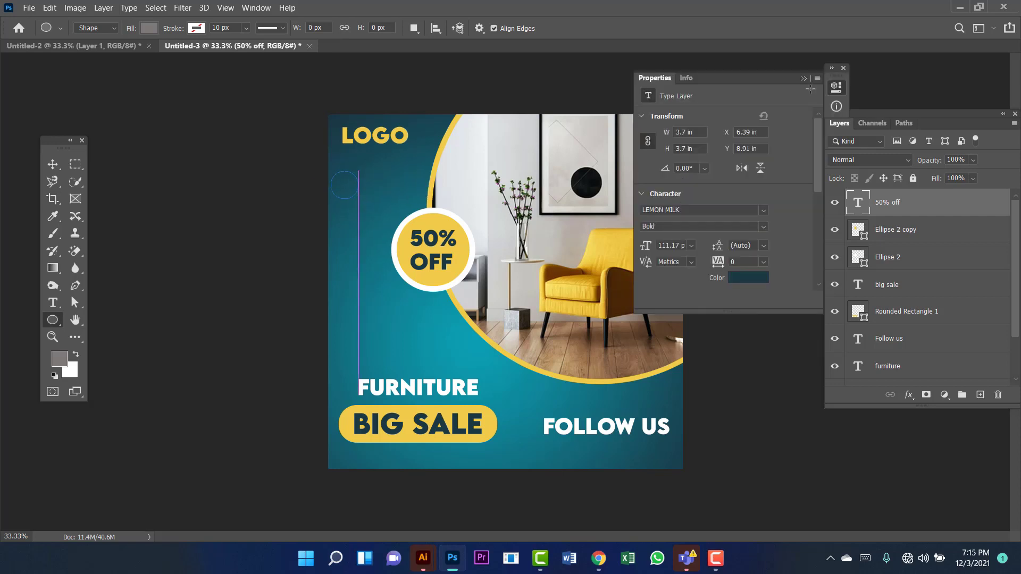
left_click(842, 69)
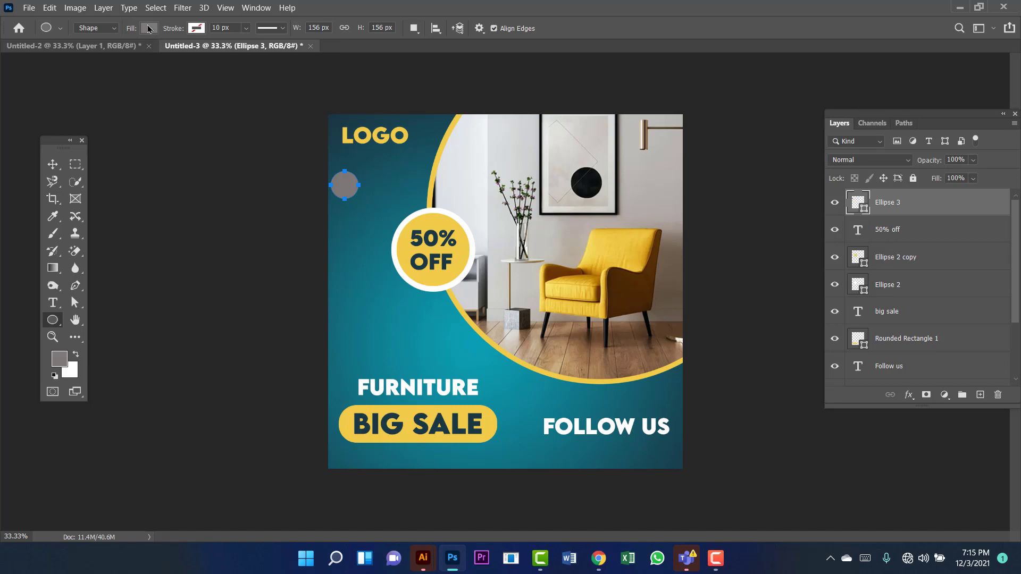
Remove the small circle's fill and give it a teal #0ba0b4 stroke
left_click(149, 29)
left_click(71, 54)
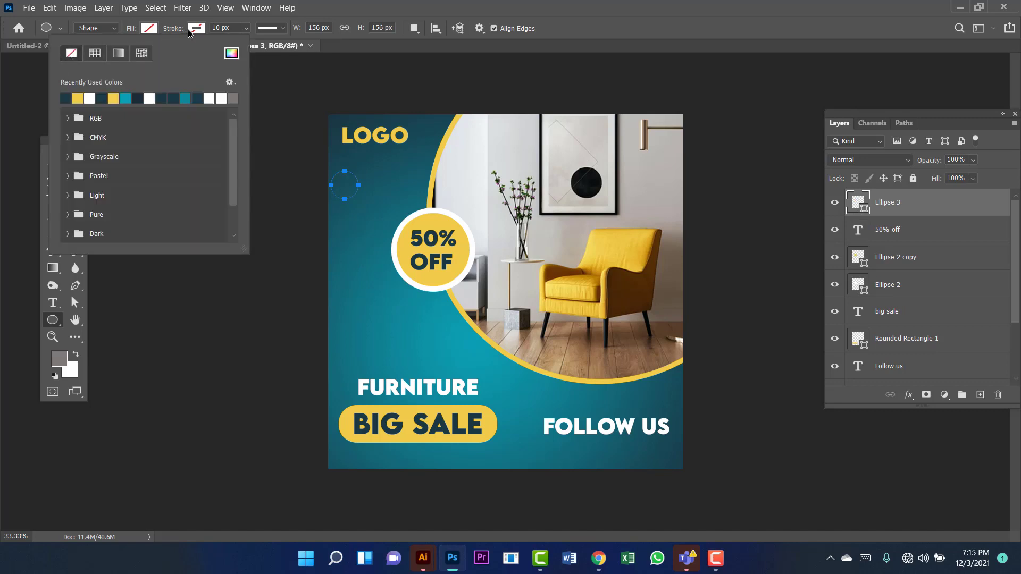
left_click(191, 30)
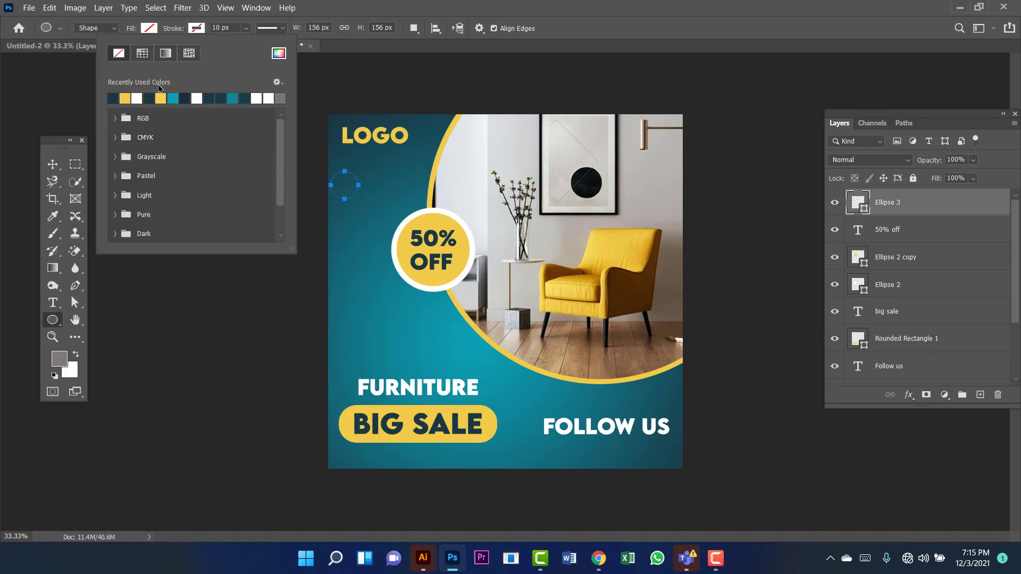
left_click(173, 97)
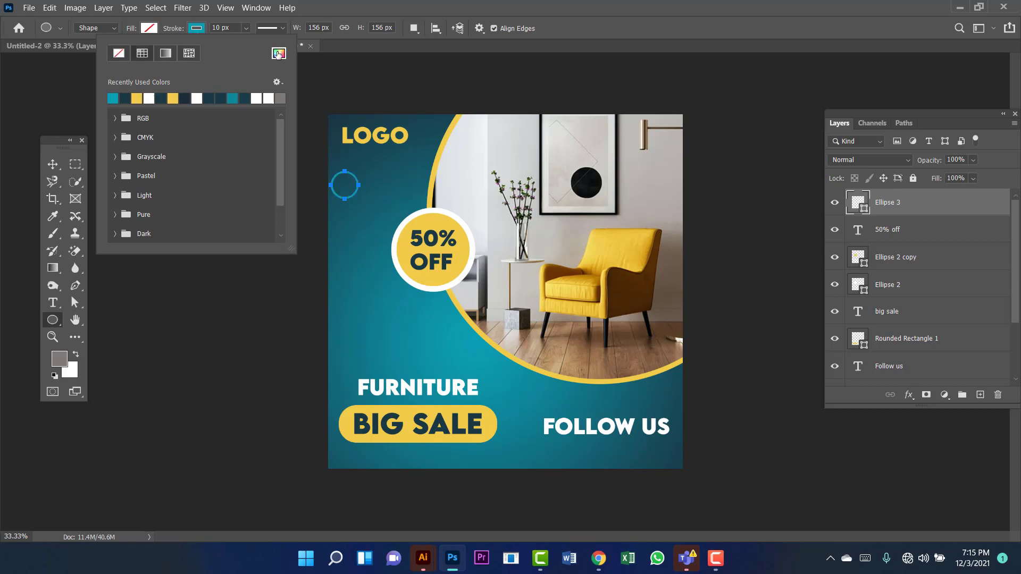
left_click(277, 54)
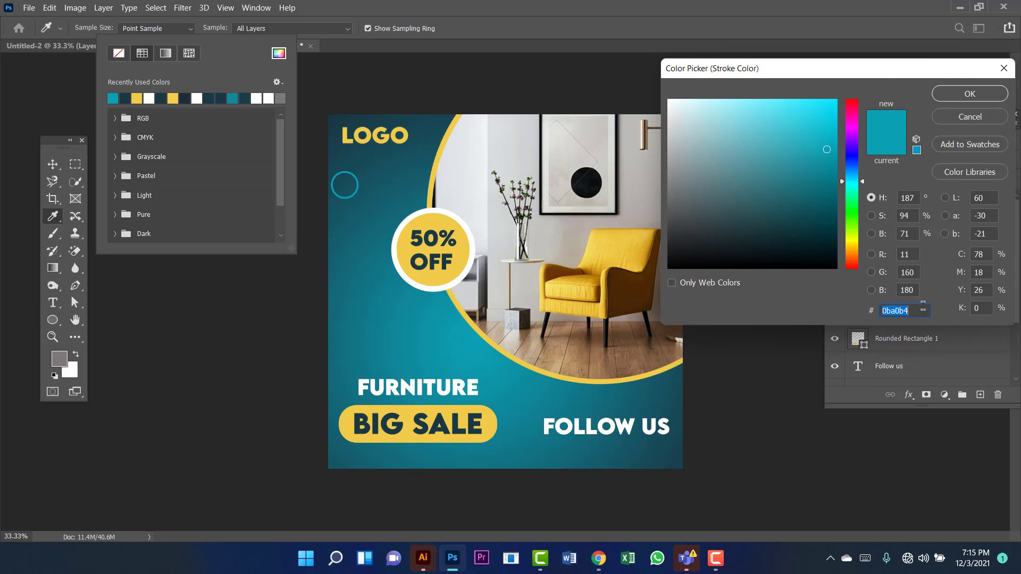
left_click(969, 94)
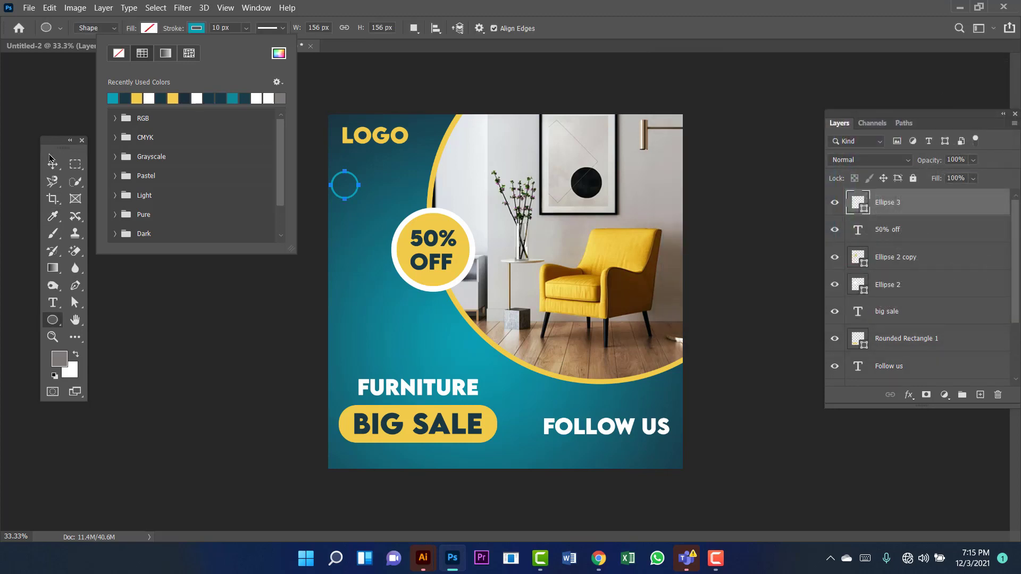
Nudge the teal ring slightly to the right so it sits under the start of the LOGO text, and deselect it
left_click(54, 166)
key("shift+Right")
key("shift+Right")
key("shift+Right")
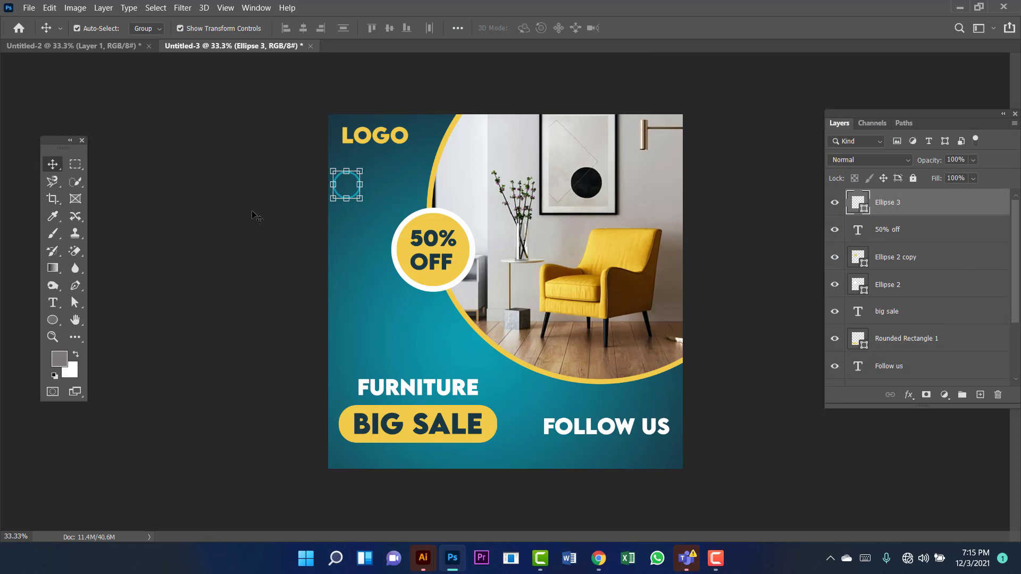
left_click(270, 212)
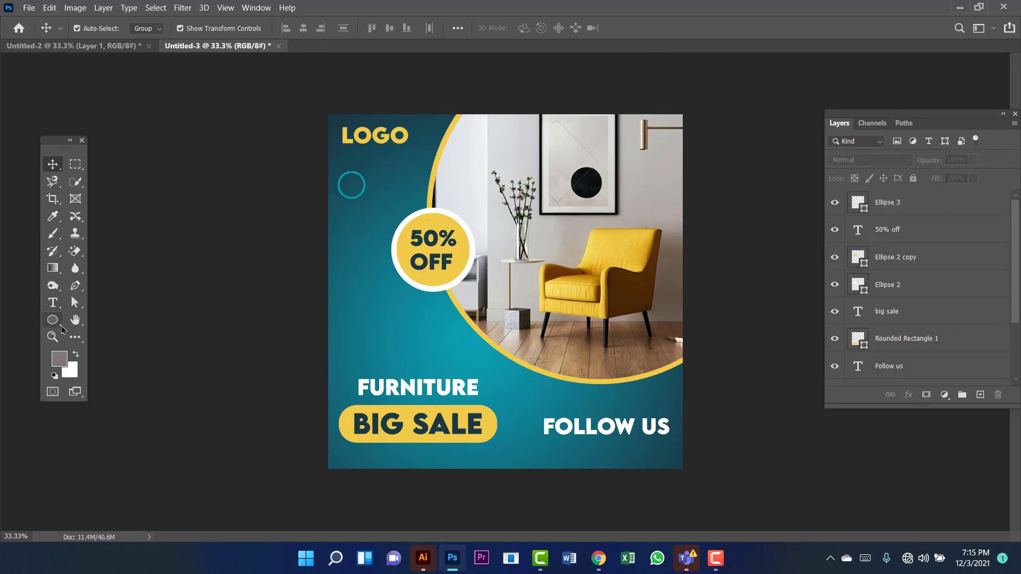
left_click(363, 186)
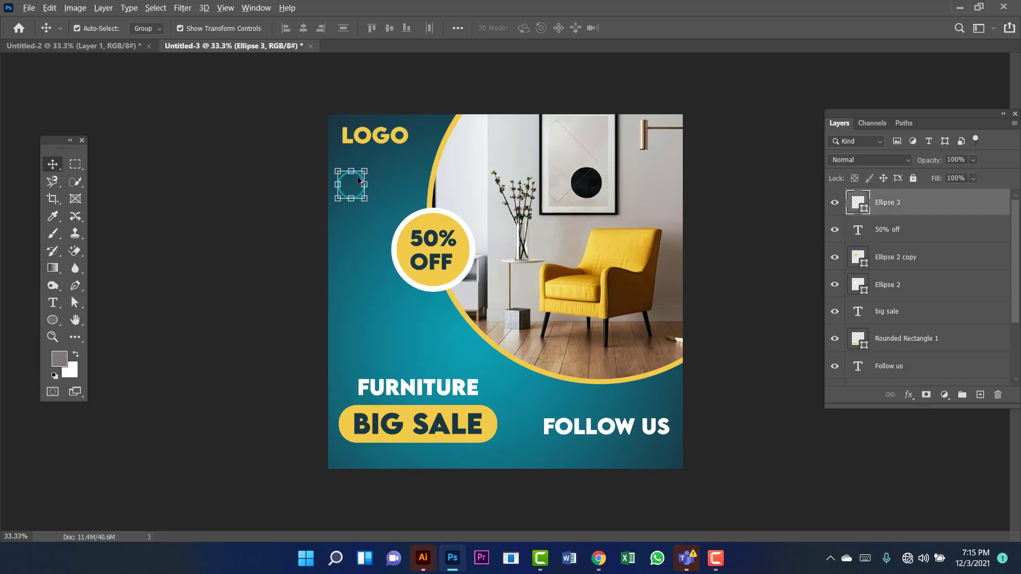
key("ctrl+t")
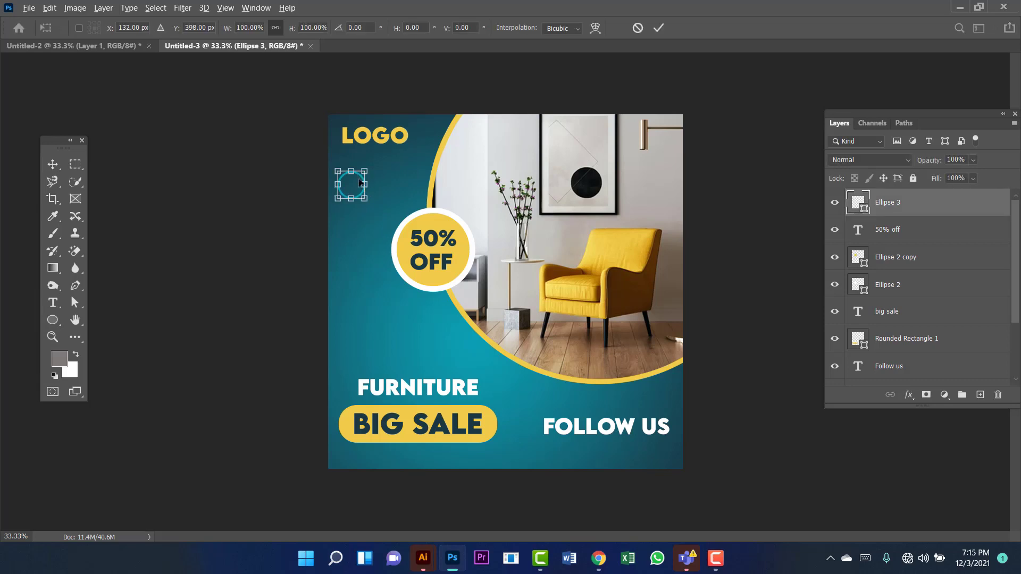
left_click_drag(352, 185, 362, 228)
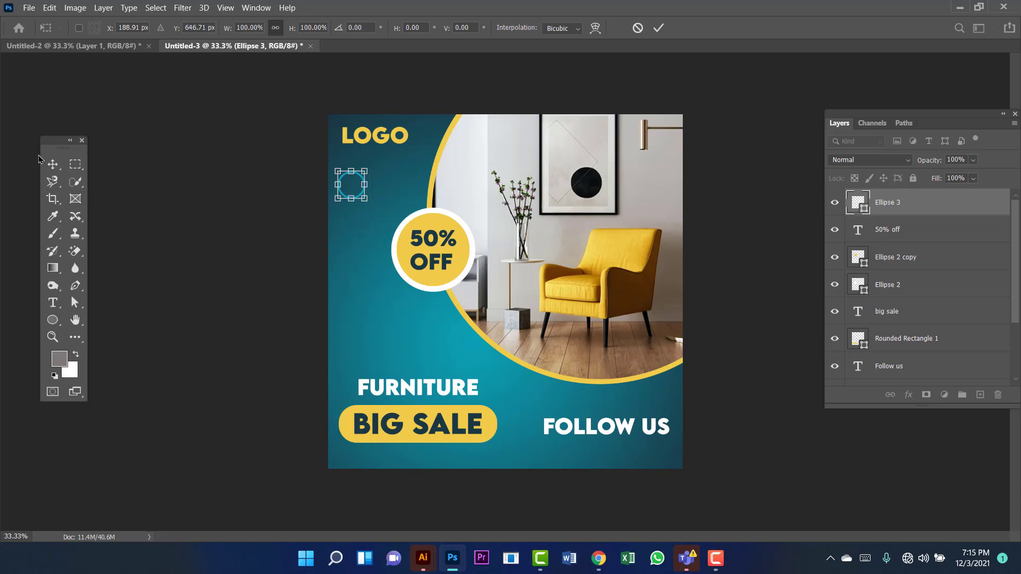
left_click(222, 217)
Draw a second small circle about 168 px in diameter near the canvas's left edge, above the FURNITURE heading
left_click(53, 319)
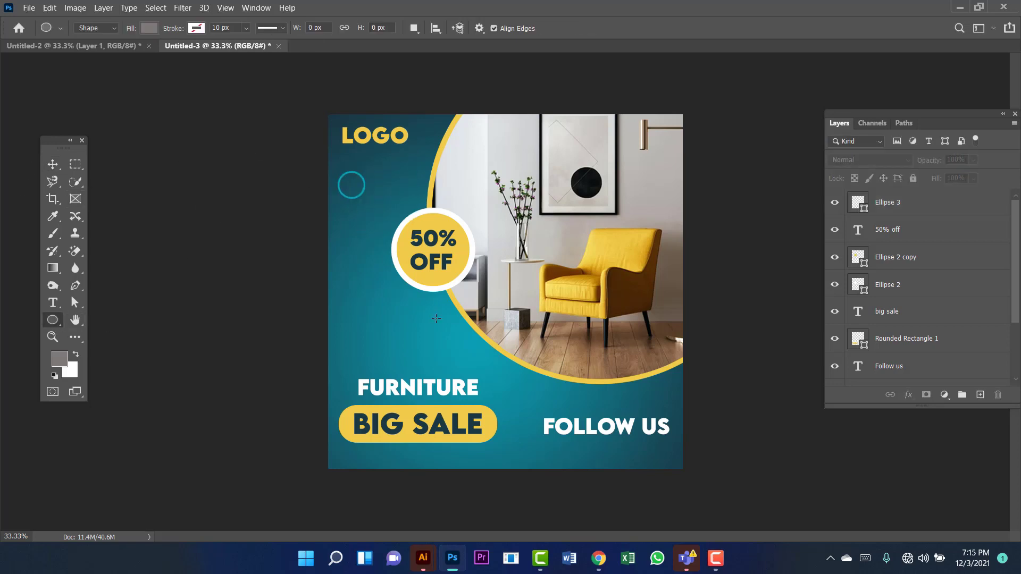
left_click_drag(352, 297, 365, 315)
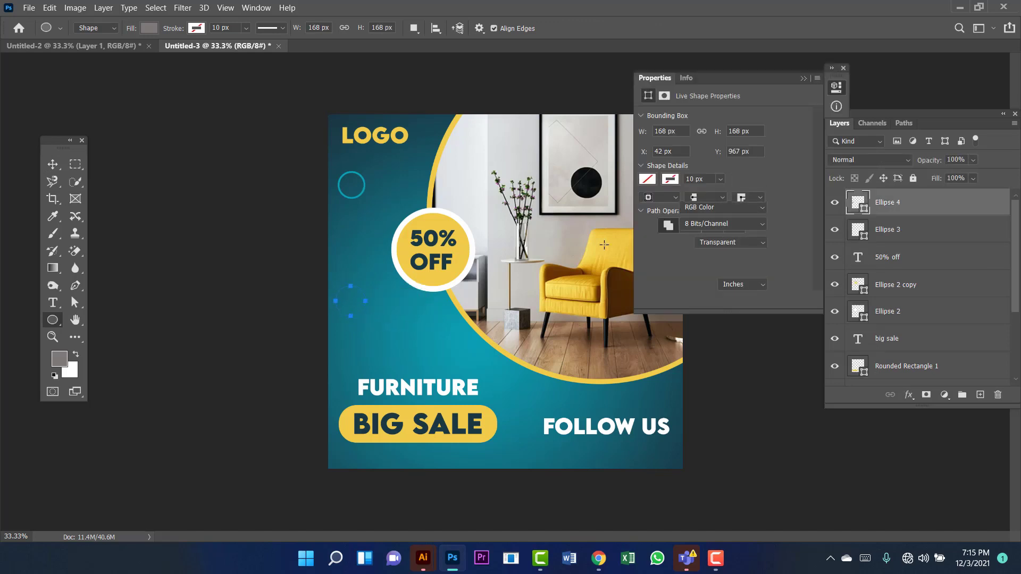
left_click(843, 68)
Remove the second circle's fill, give it the recently used yellow as stroke colour, and select the resulting ring for moving
left_click(148, 29)
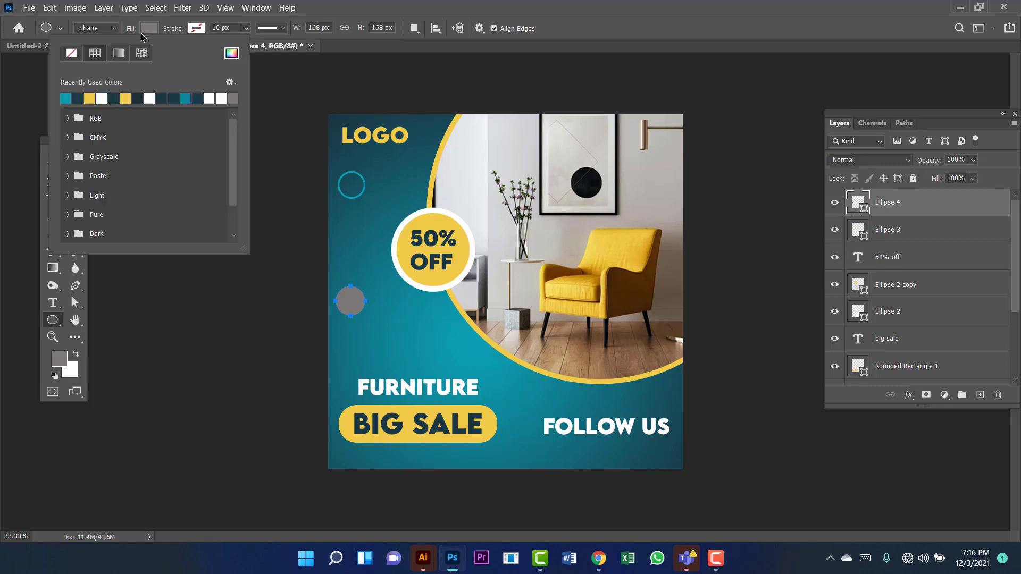
left_click(71, 53)
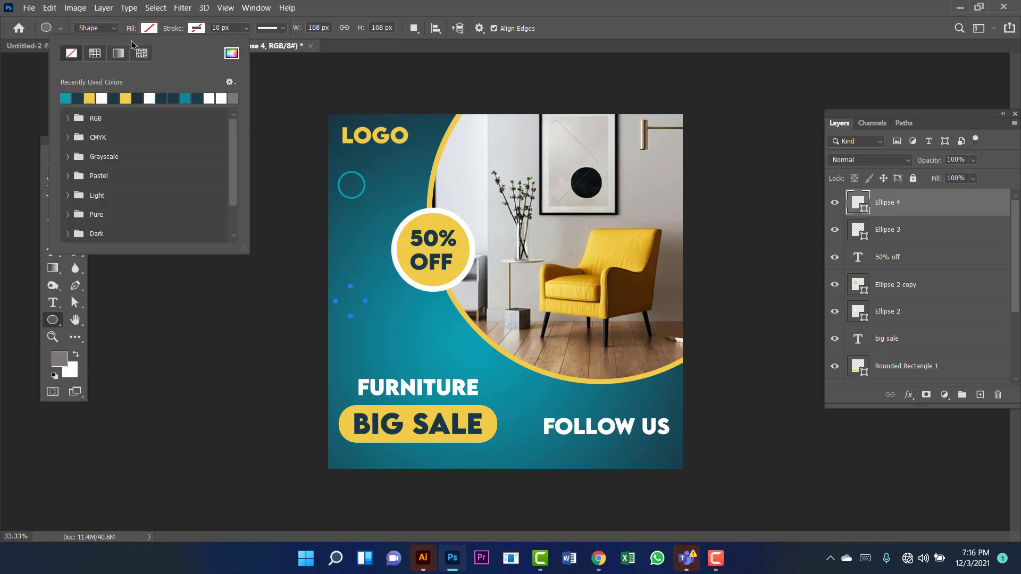
left_click(195, 30)
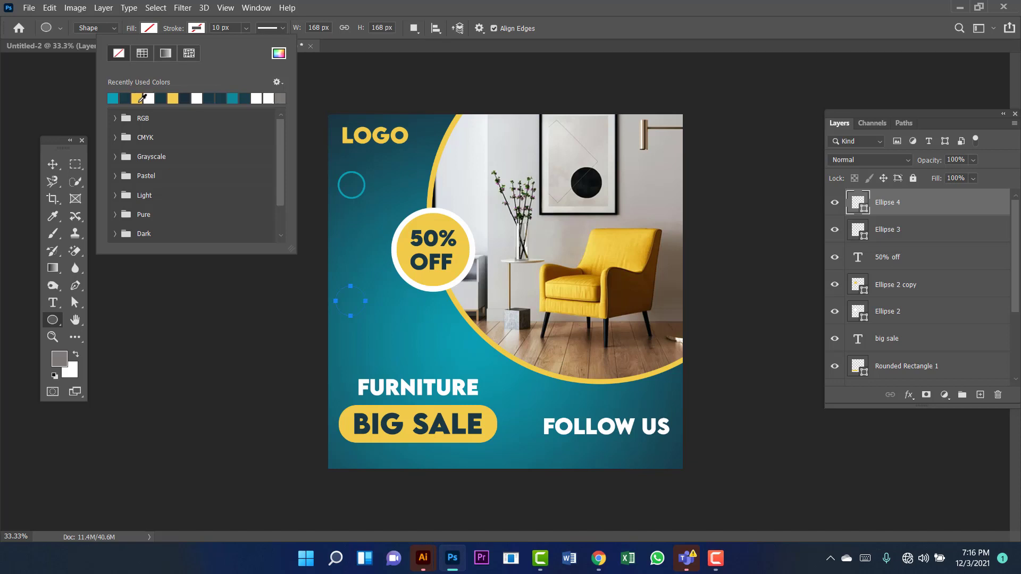
left_click(138, 99)
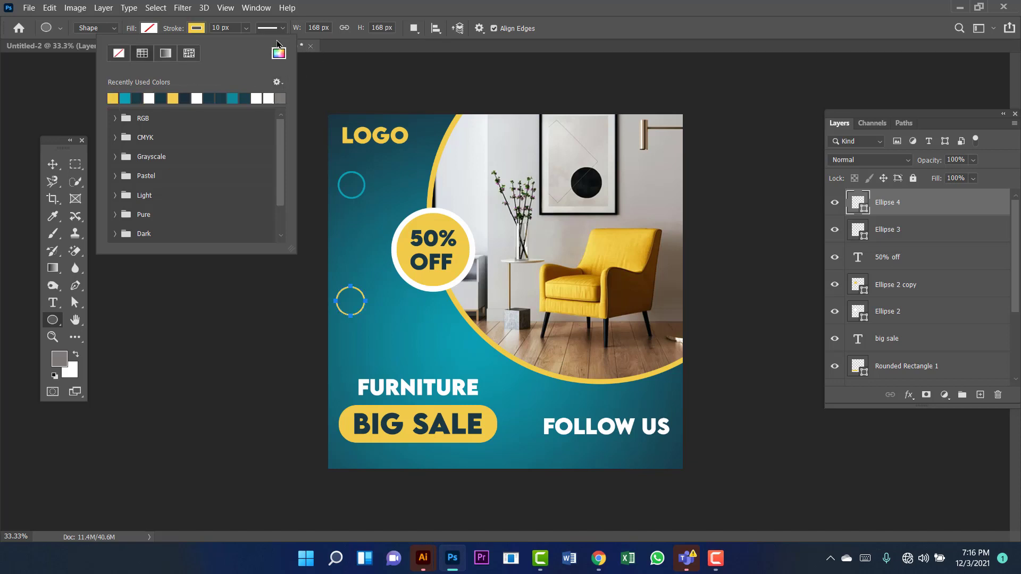
left_click(340, 52)
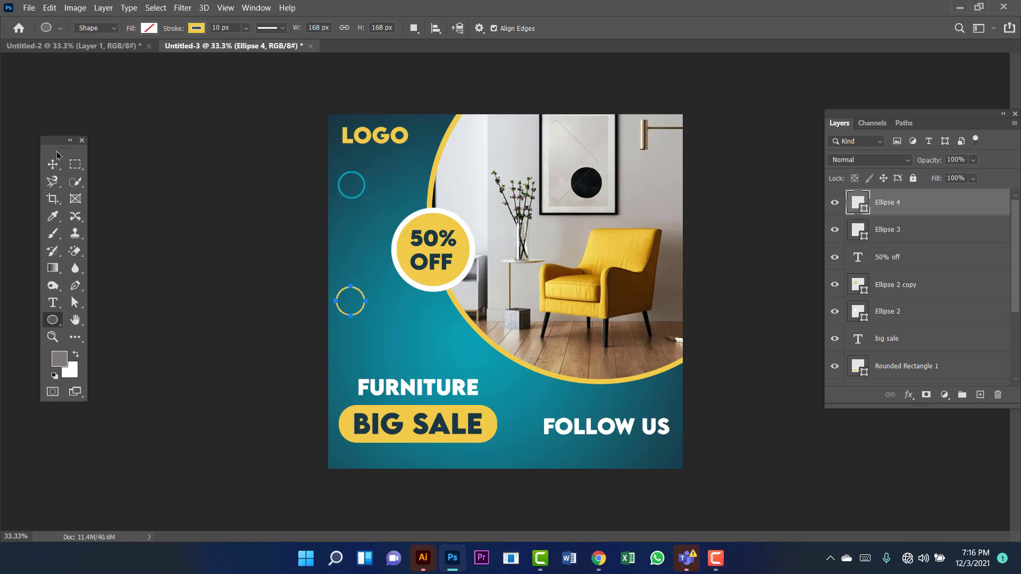
key("v")
left_click(376, 319)
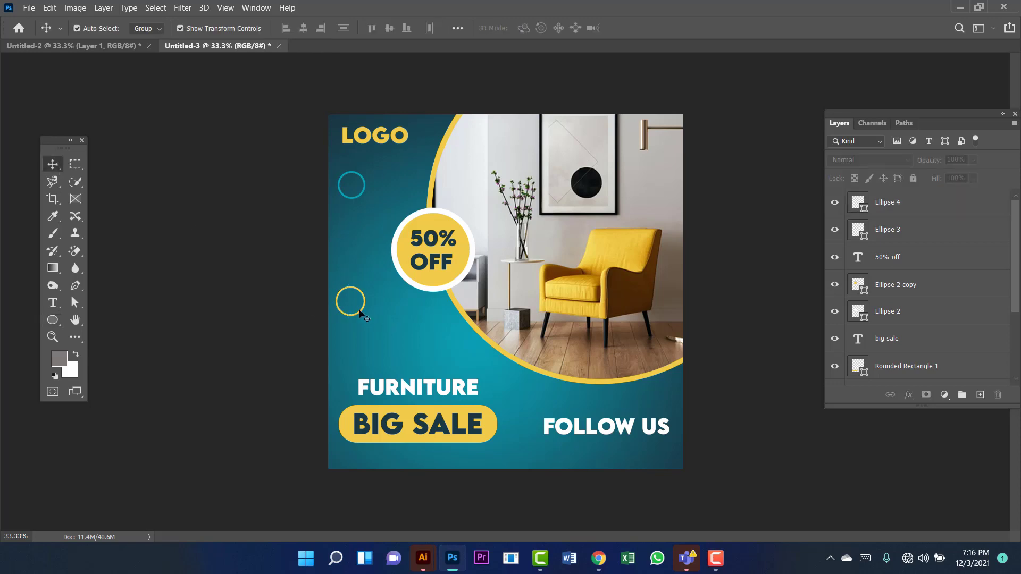
left_click(361, 310)
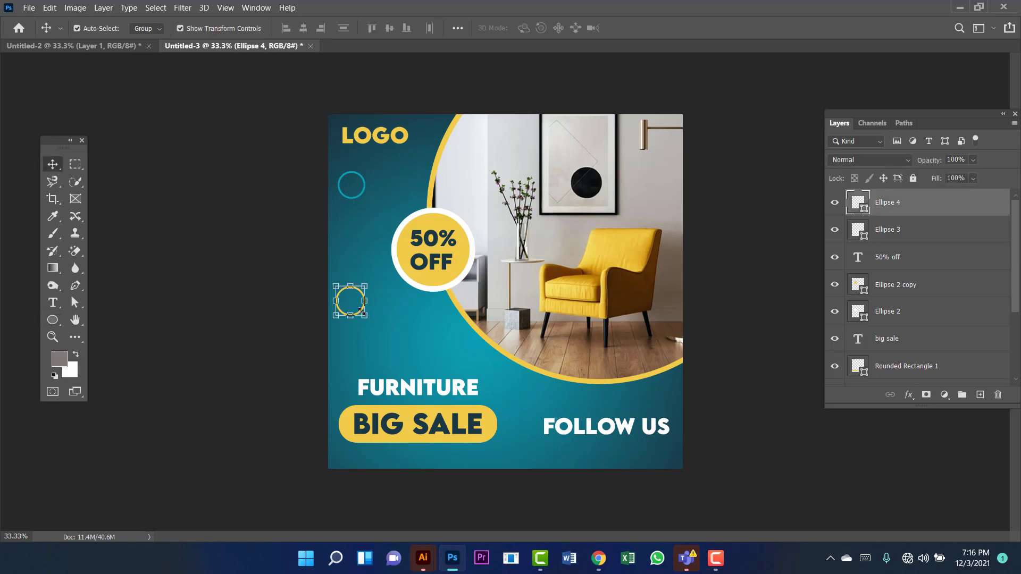
left_click(314, 311)
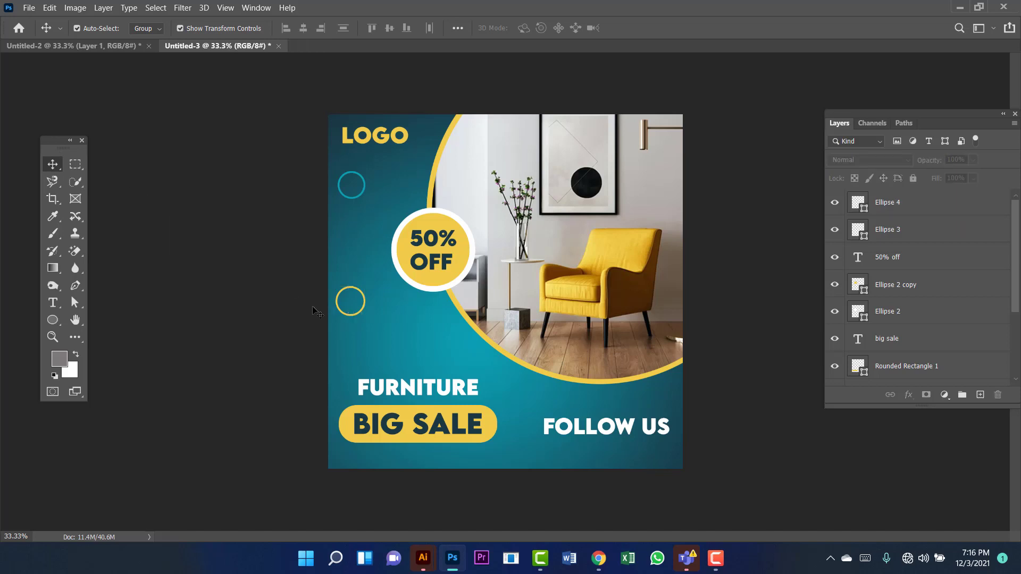
left_click(356, 317)
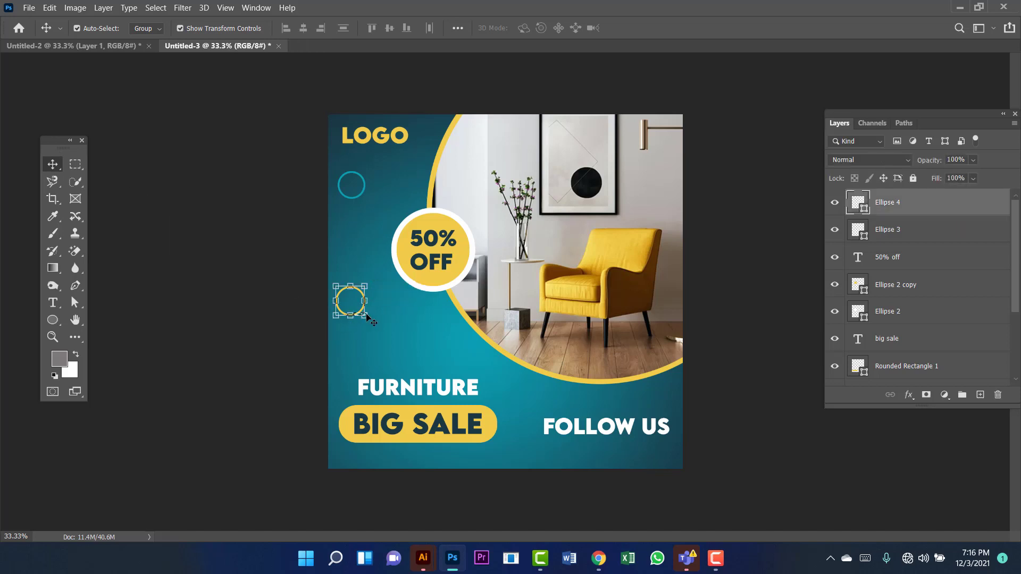
left_click(282, 261)
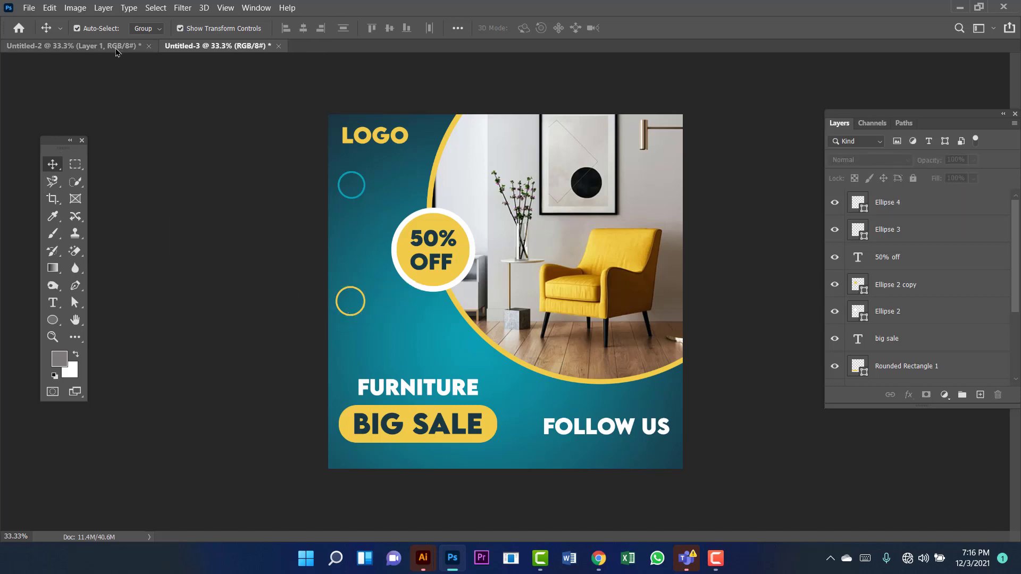
Bring the Social Media icon group from the Untitled-2 document into the furniture sale design in Untitled-3
left_click(119, 46)
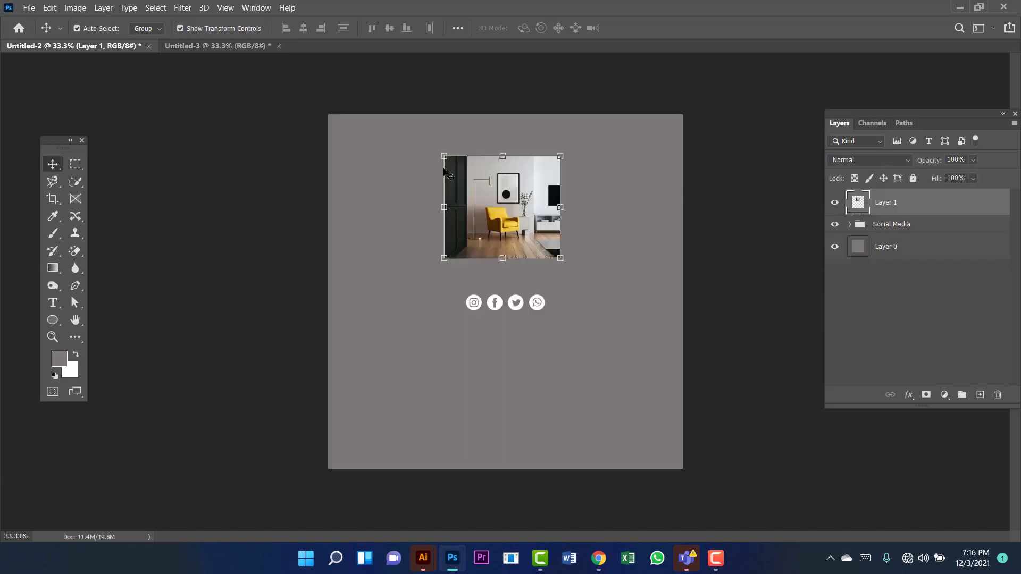
left_click(508, 302)
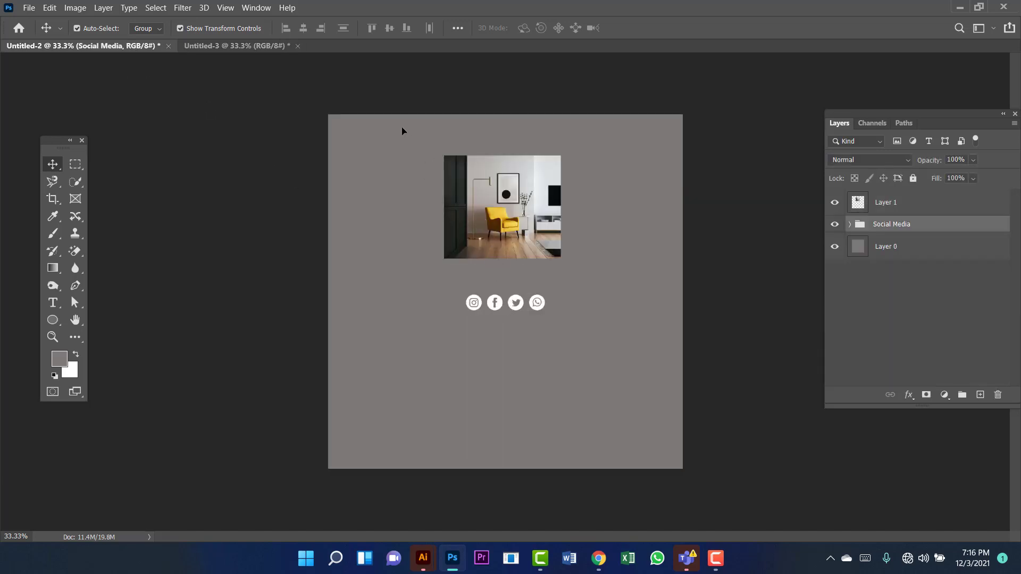
left_click_drag(402, 131, 560, 374)
left_click(536, 420)
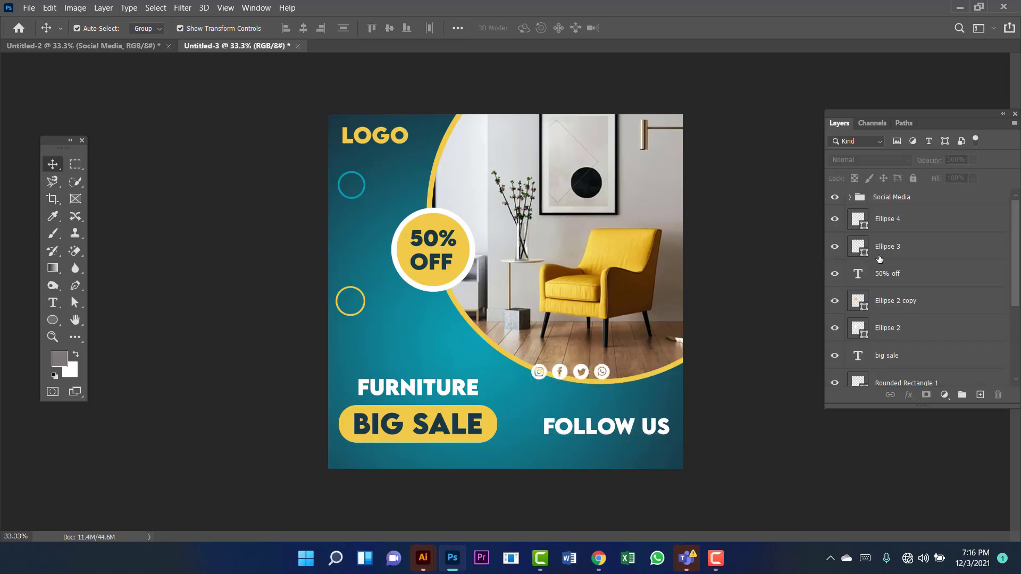
Move the social media icons directly beneath the FOLLOW US text and scale them up to about 118.61%
left_click(908, 205)
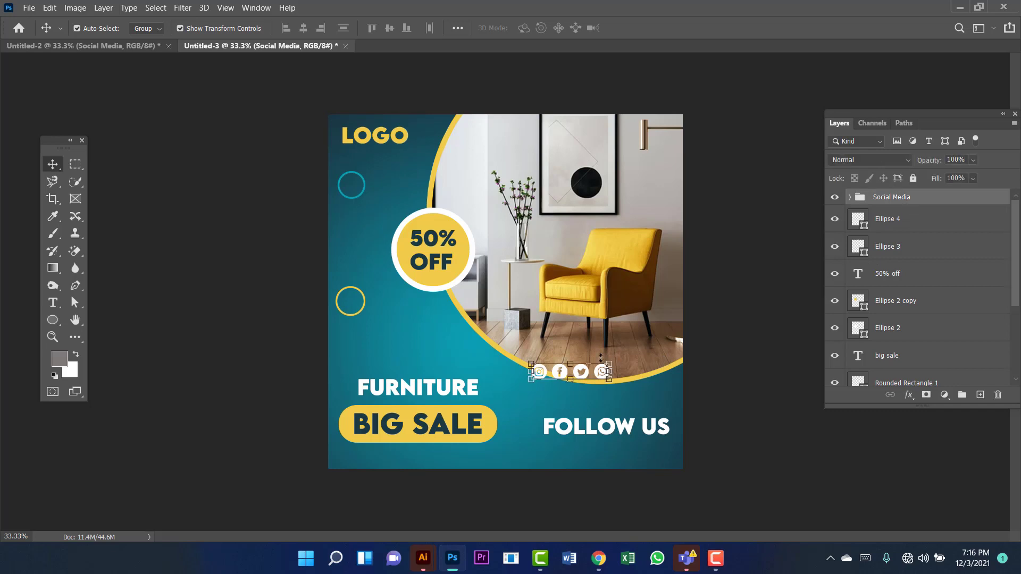
left_click_drag(567, 374, 655, 440)
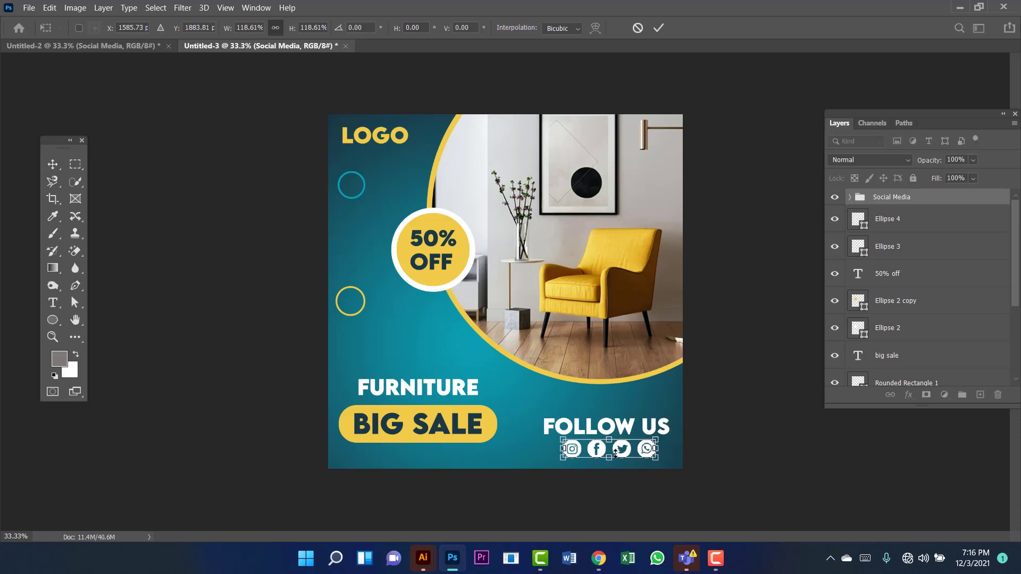
left_click(53, 164)
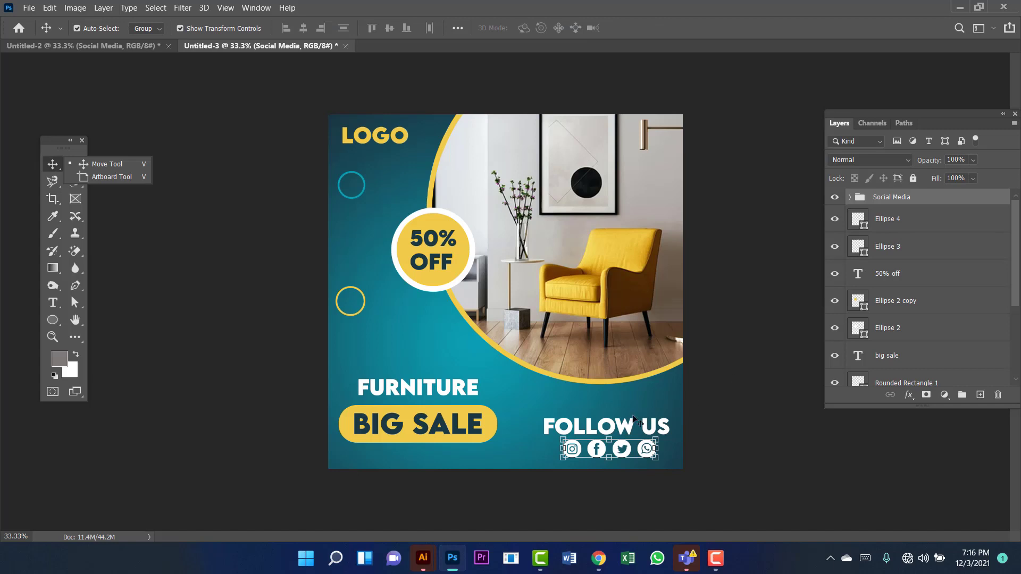
Move the Follow us text layer up to the top of the layer stack, above the Social Media group
left_click(630, 426)
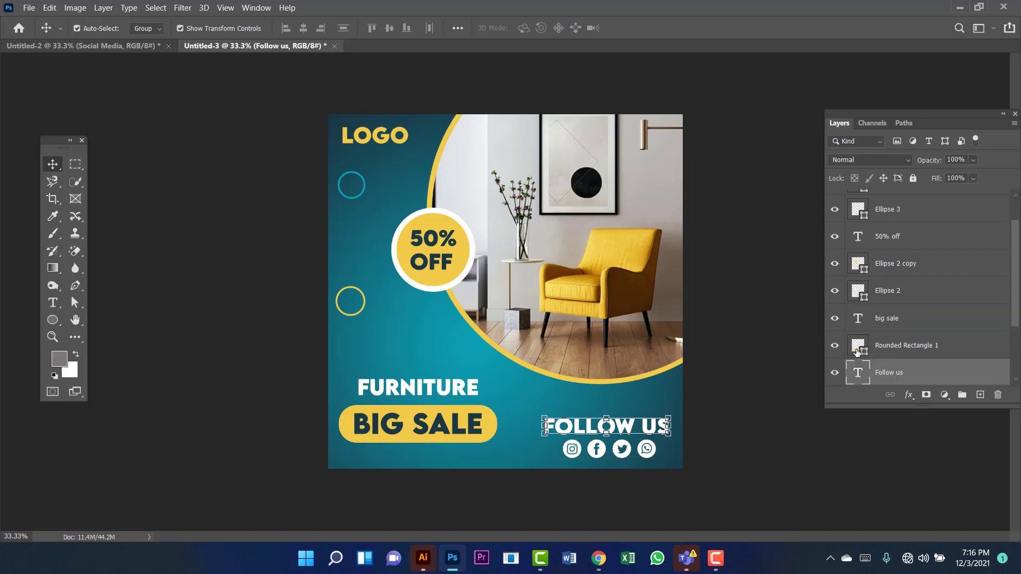
key("ctrl+bracketright")
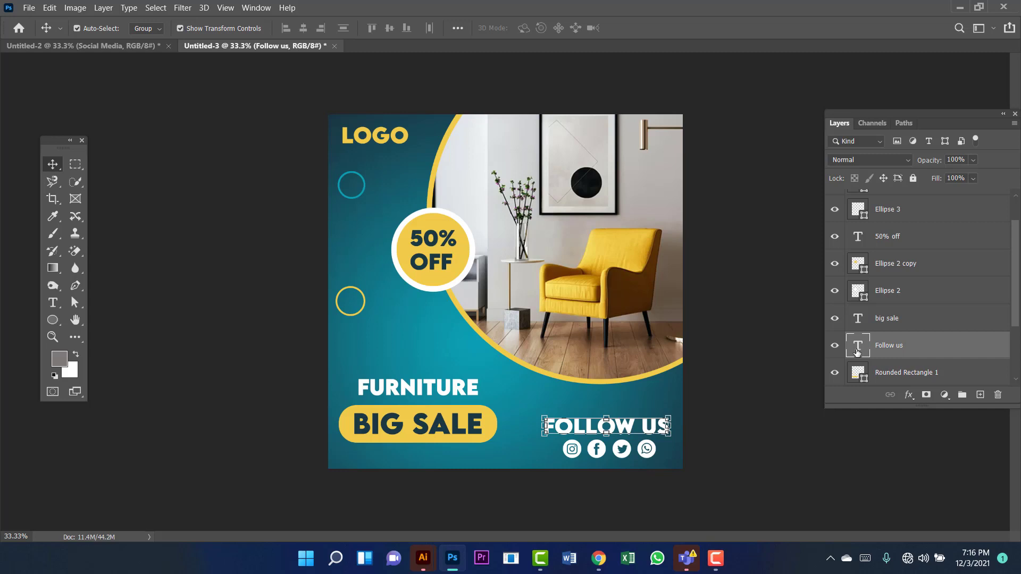
key("ctrl+bracketright")
key("ctrl+bracketright")
key("ctrl+bracketright")
key("ctrl+bracketright")
key("ctrl+bracketright")
key("ctrl+bracketright")
key("ctrl+bracketright")
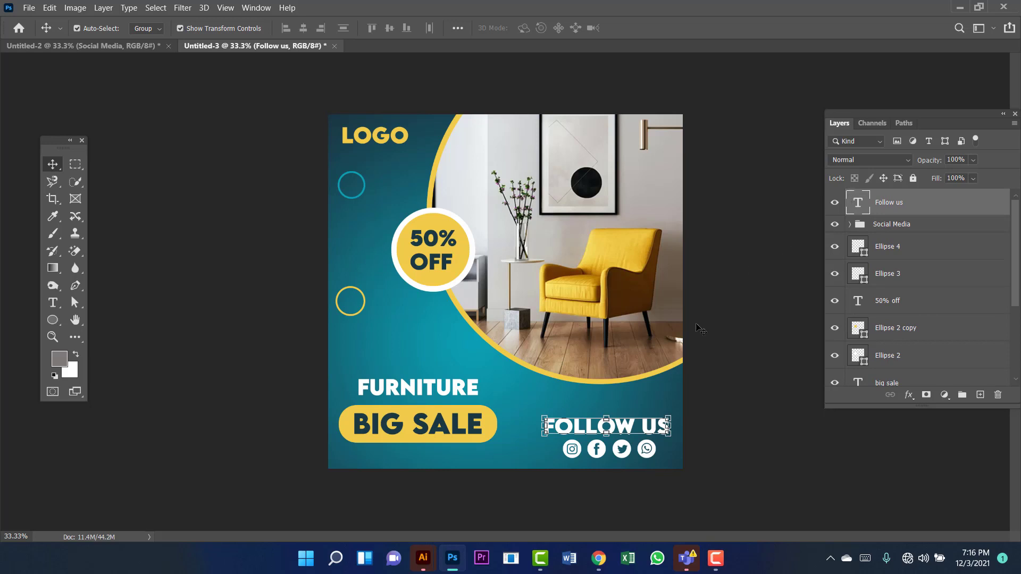
Scale the FOLLOW US text down to about 72.81% to match the icon row's width, and recolour it with the badge's yellow #f0cb4a
left_click_drag(669, 435, 629, 432)
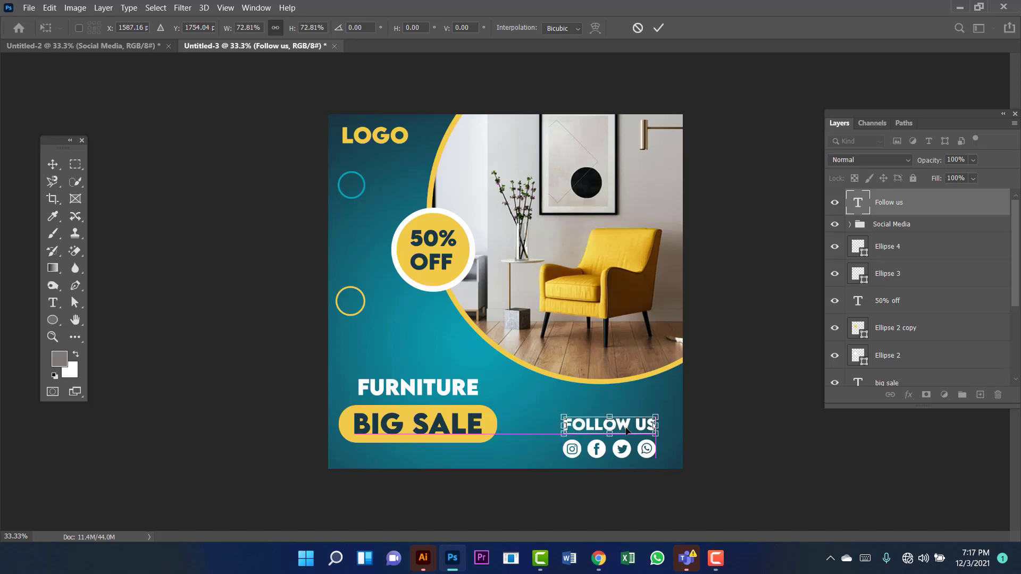
key("Return")
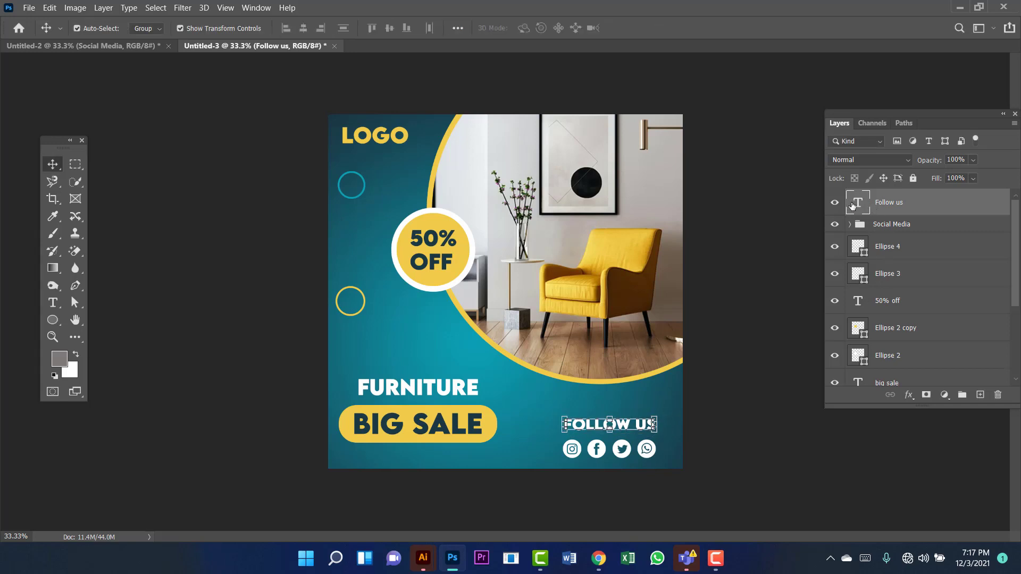
double_click(853, 205)
left_click(530, 29)
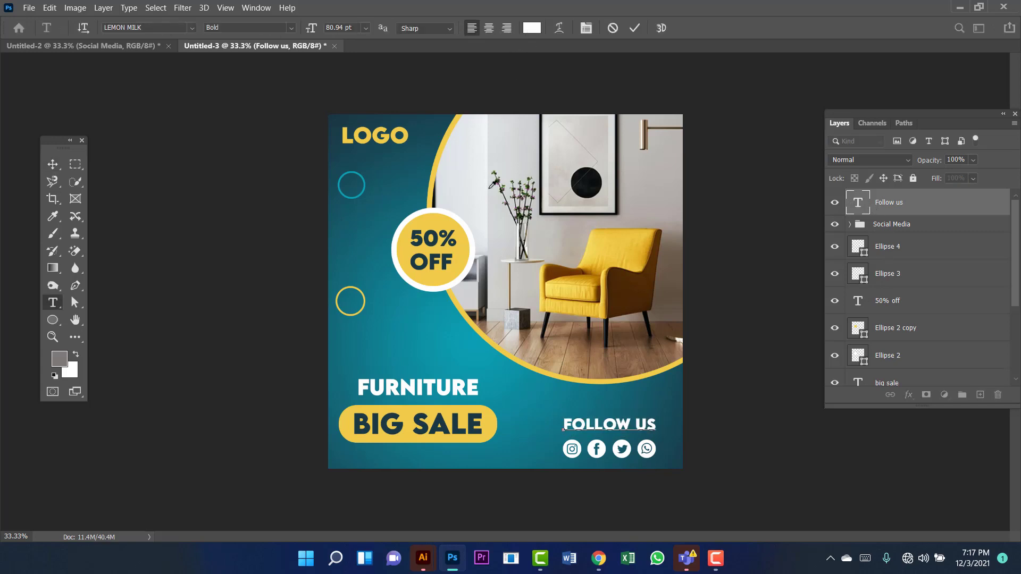
left_click(463, 252)
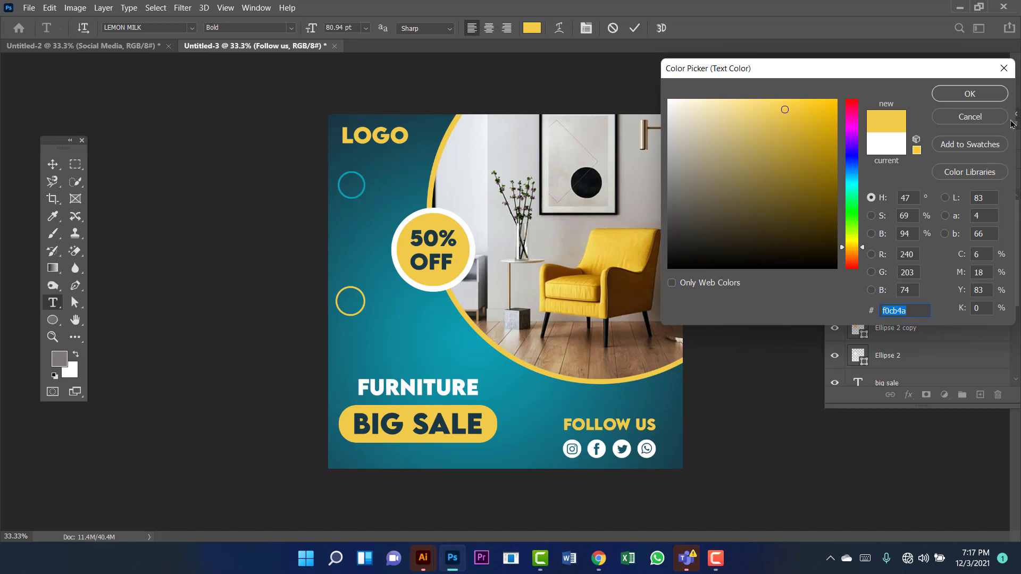
left_click(983, 100)
left_click(52, 165)
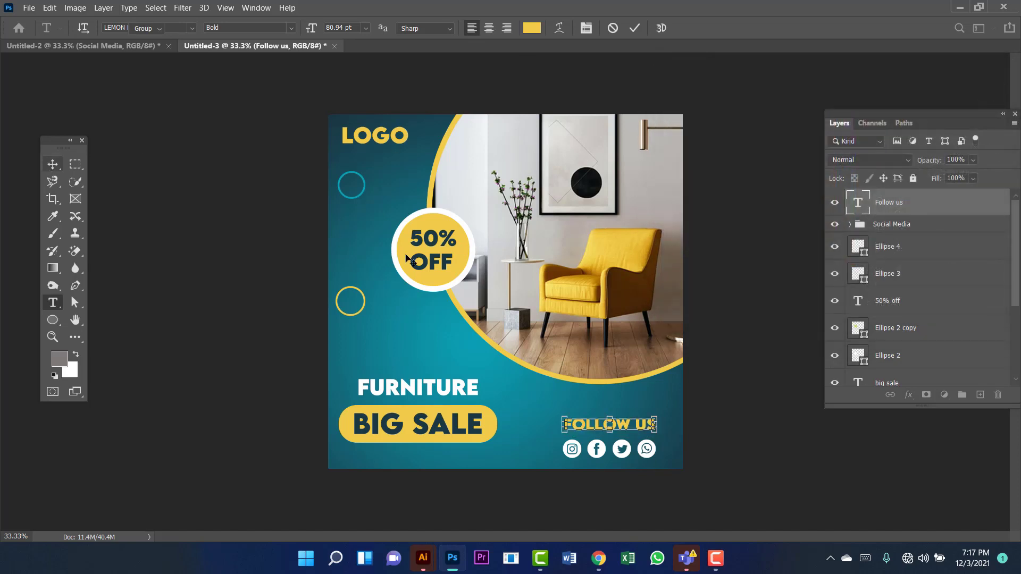
Enlarge the FOLLOW US text to about 103.05%, nudge it slightly left to centre it over the icons, and deselect it
left_click_drag(653, 431, 657, 435)
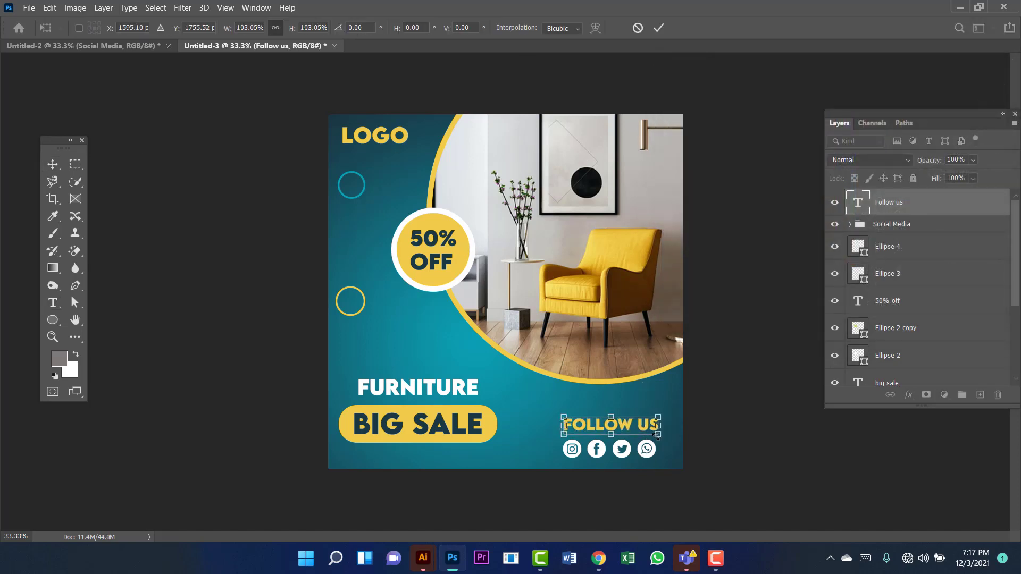
key("Left")
key("Left")
key("Left")
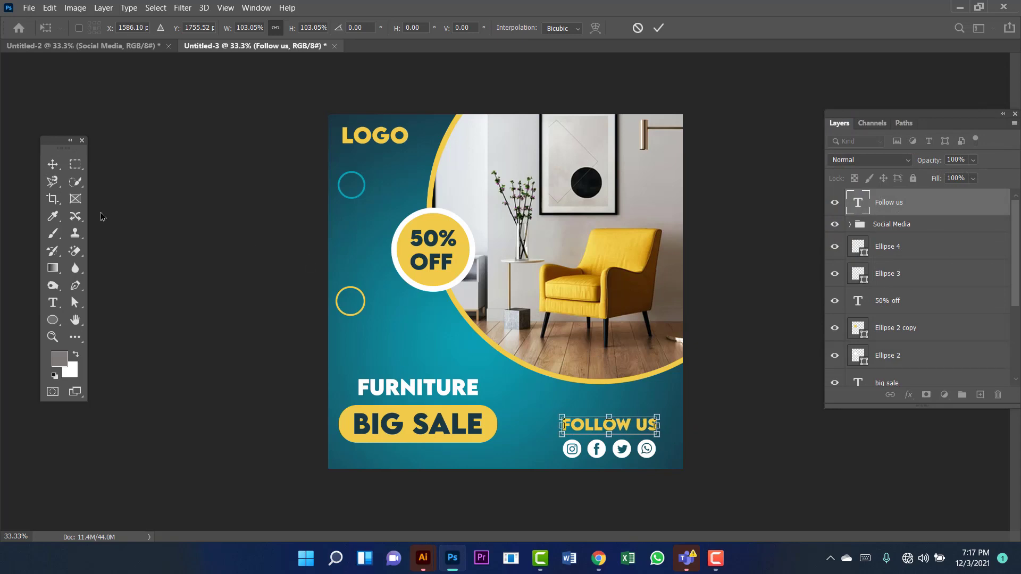
left_click(57, 166)
left_click(177, 239)
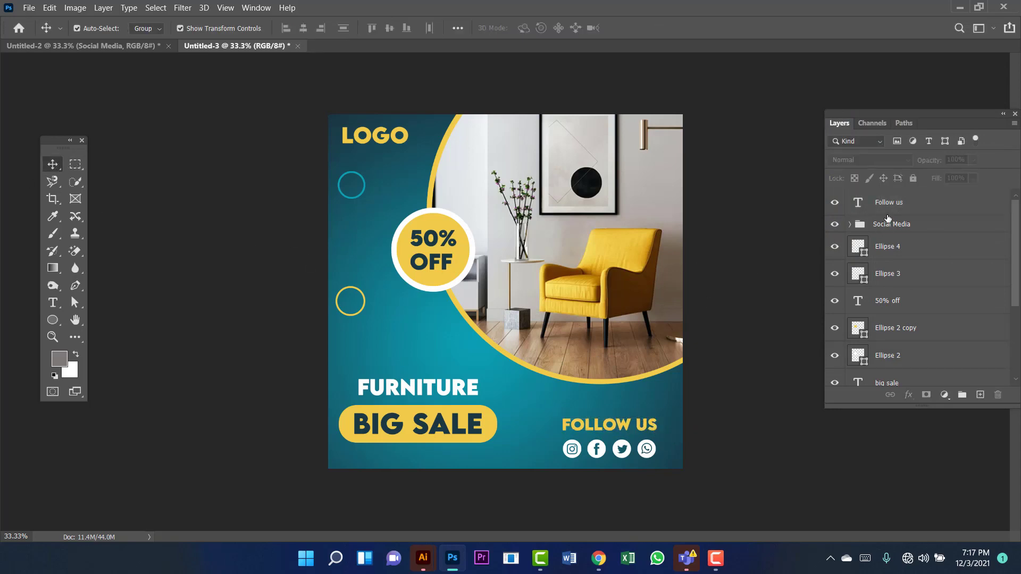
Group all layers from Follow us down to logo, and unlock the Image and Background groups
left_click(951, 214)
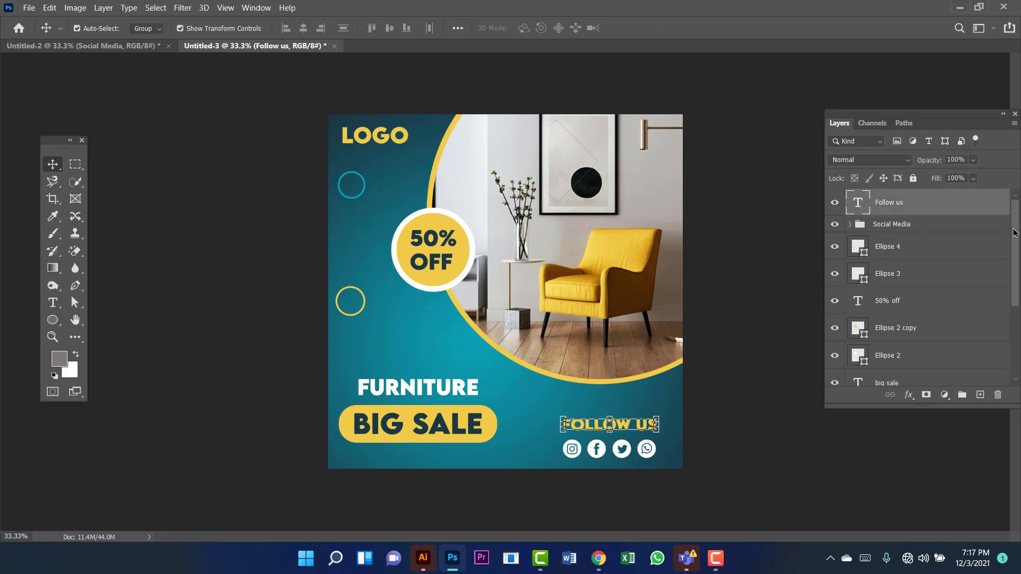
scroll(957, 266, "down", 5)
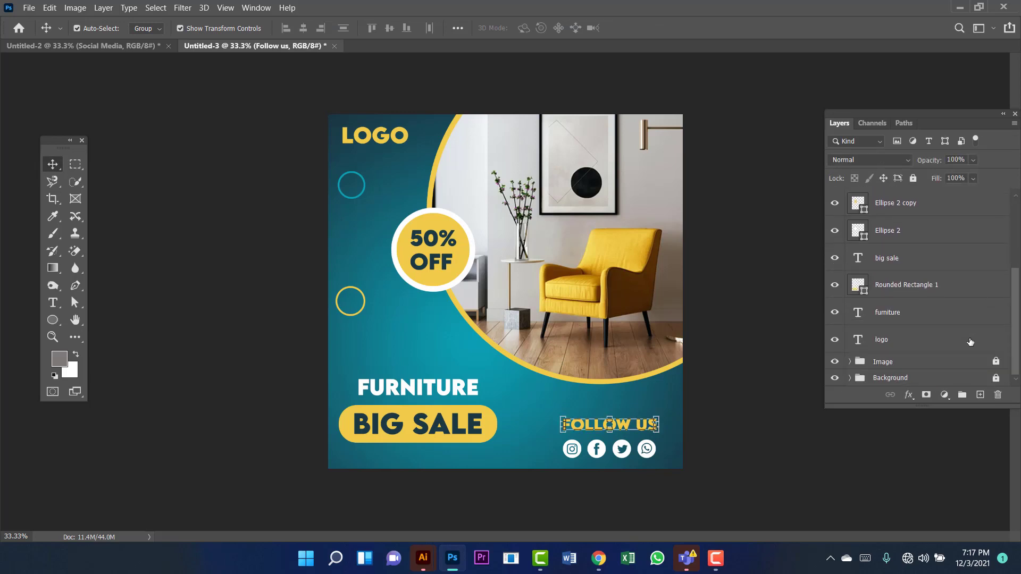
left_click(931, 347, "shift")
key("ctrl+g")
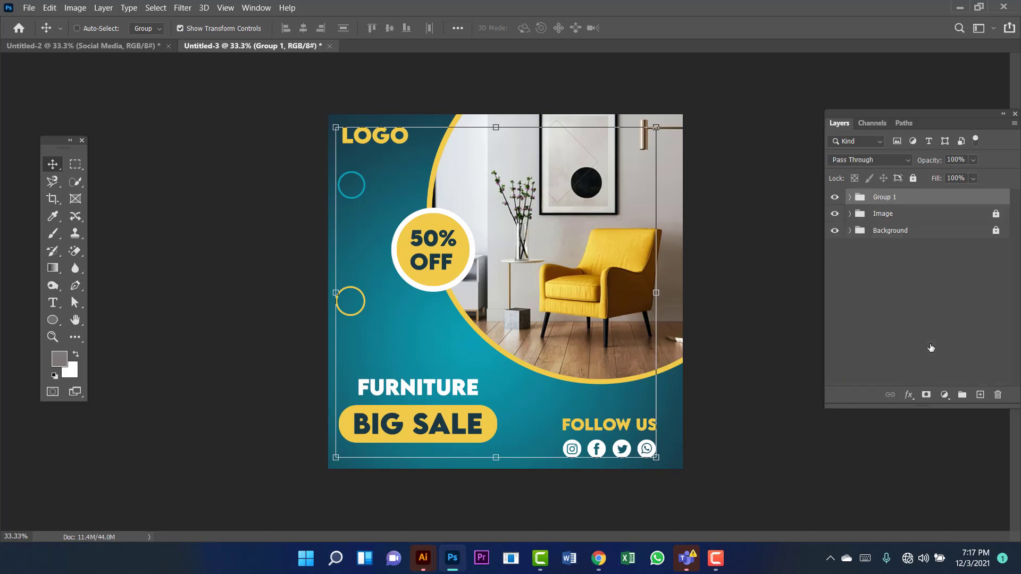
double_click(888, 199)
key("Return")
left_click(180, 163)
Create a new 2000 x 2000 px RGB document at 72 pixels/inch with a white background
left_click(28, 7)
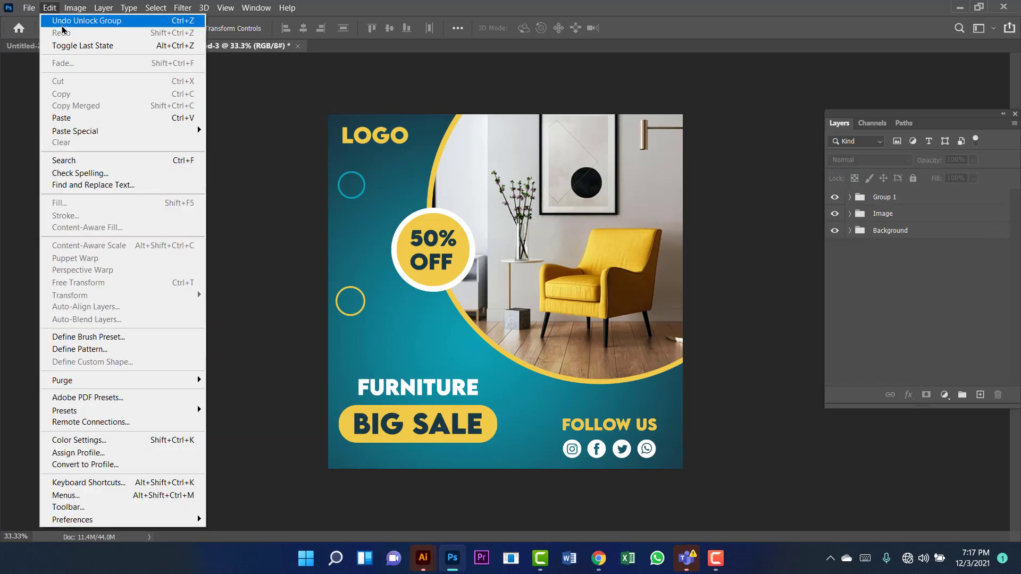
left_click(33, 19)
left_click(27, 8)
key("Escape")
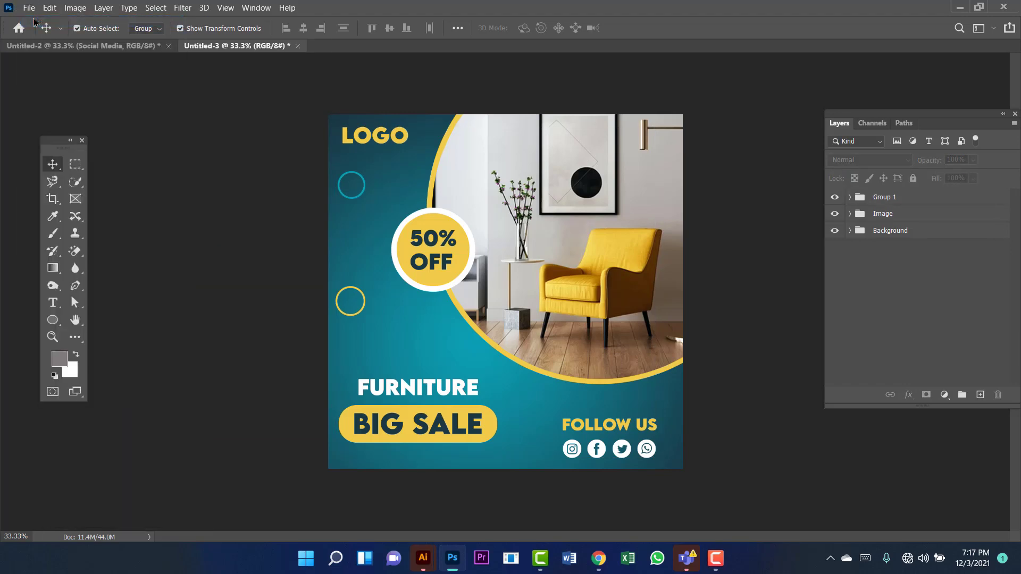
key("ctrl+n")
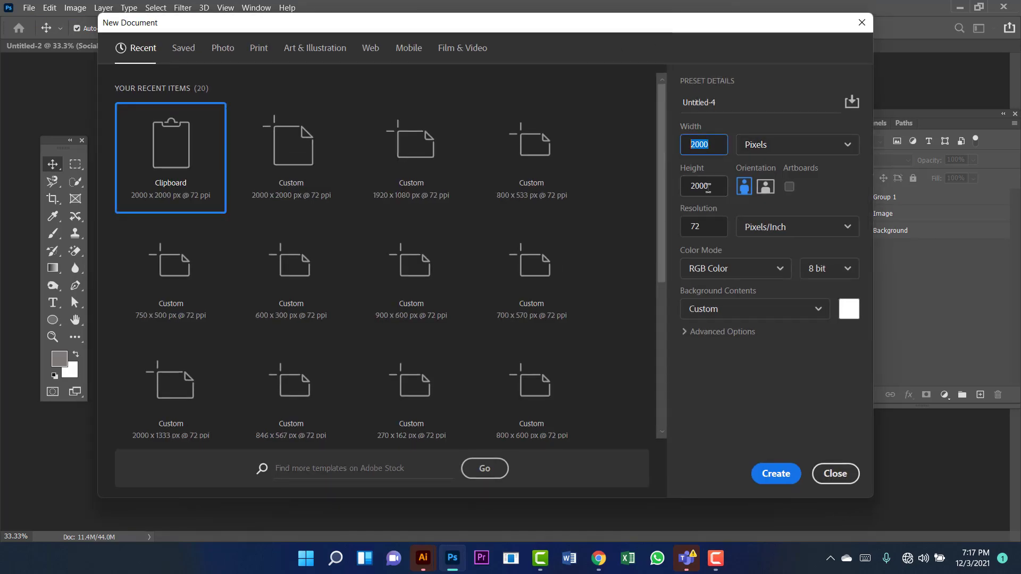
left_click(708, 186)
left_click(705, 231)
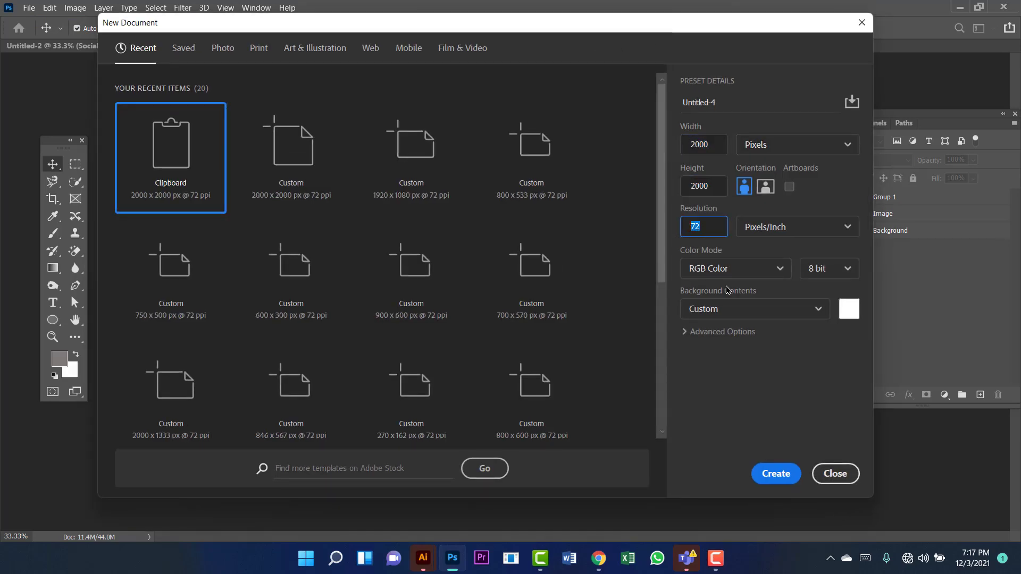
left_click(777, 474)
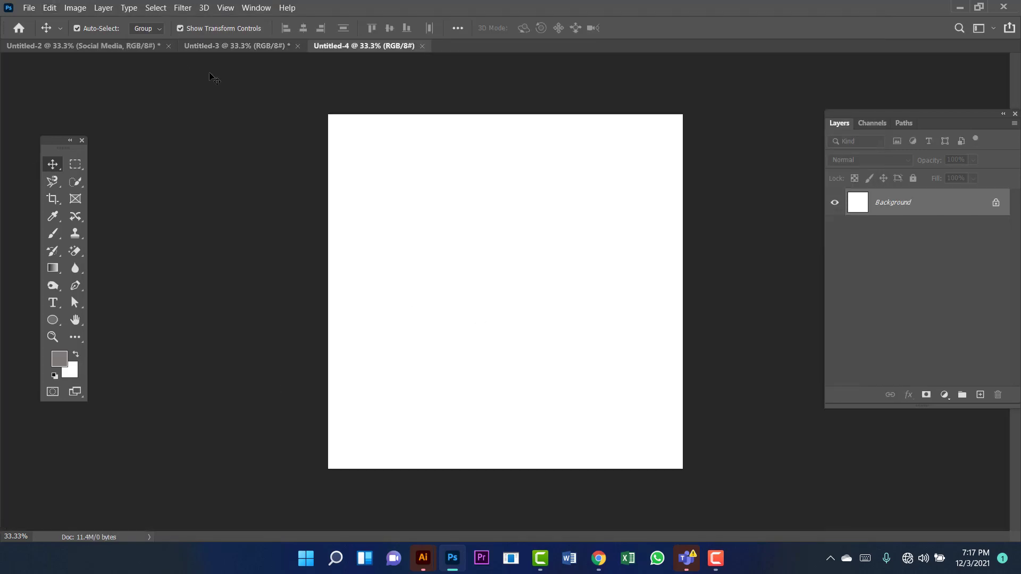
Copy the entire merged furniture design from Untitled-3 and paste it as a single layer into the new blank document
left_click(149, 48)
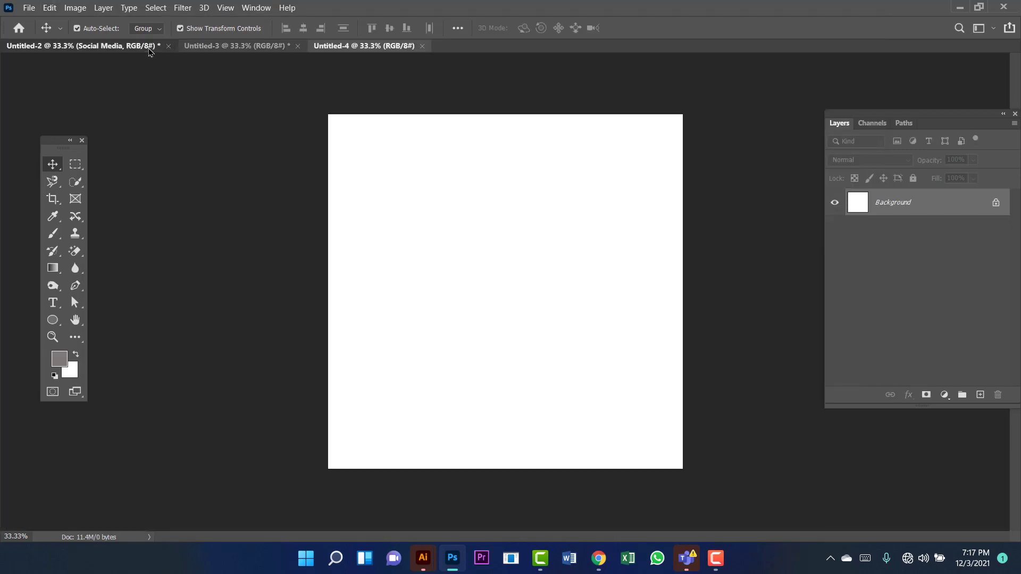
left_click(196, 48)
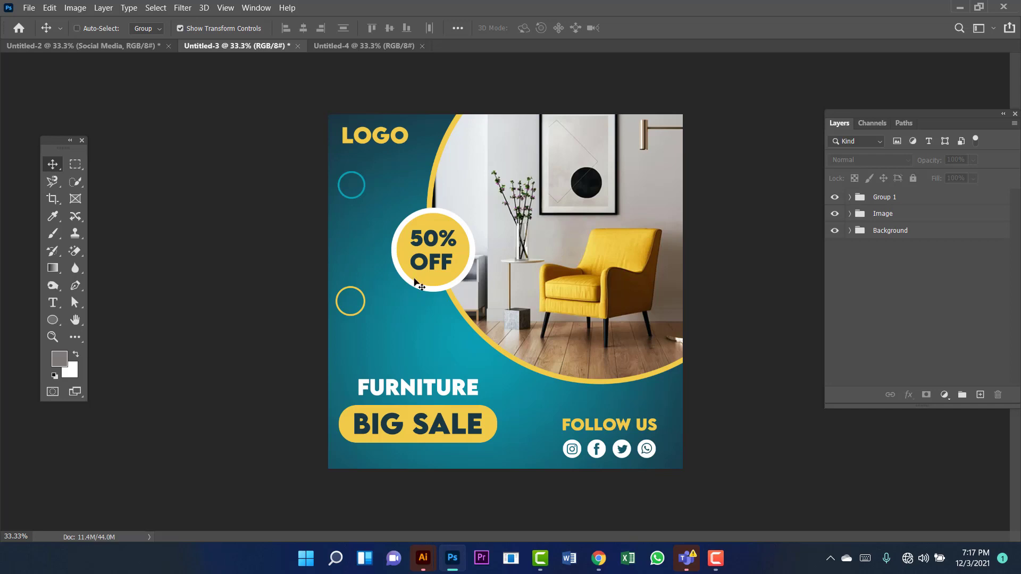
key("ctrl+a")
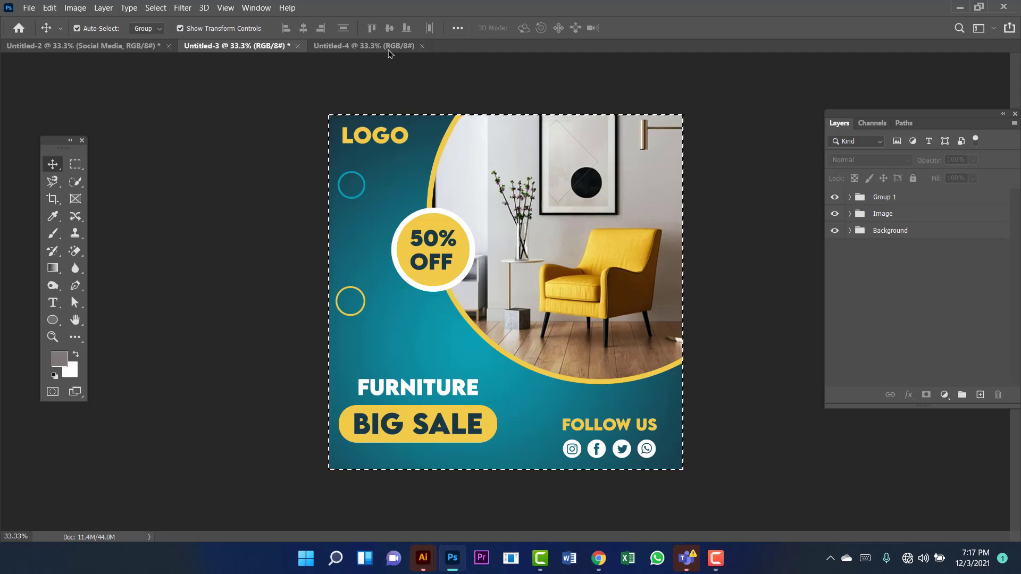
left_click(389, 50)
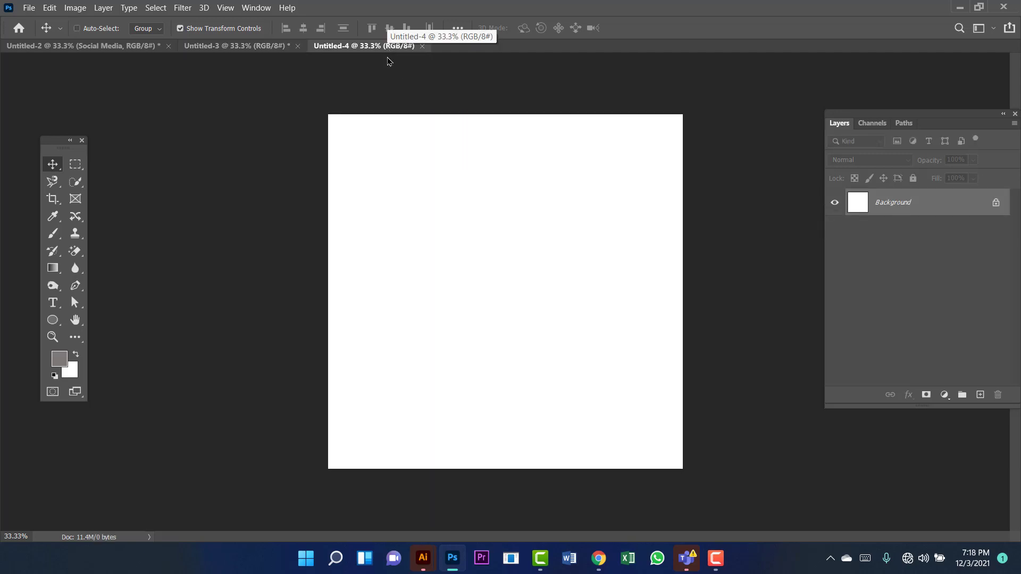
key("ctrl+v")
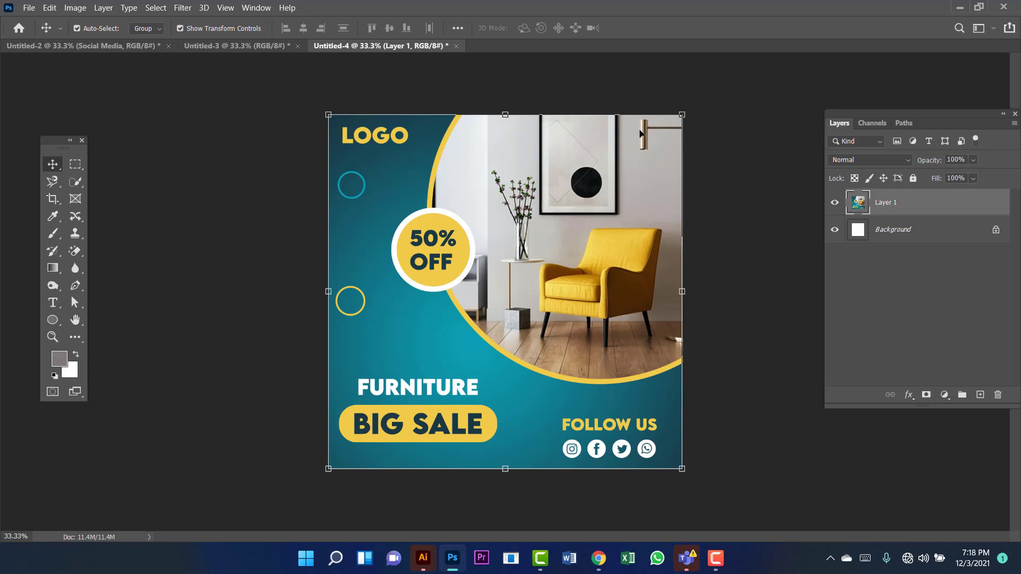
Scale the pasted furniture design down proportionally to about 85%, centred on the canvas with an even white border around it
left_click(49, 7)
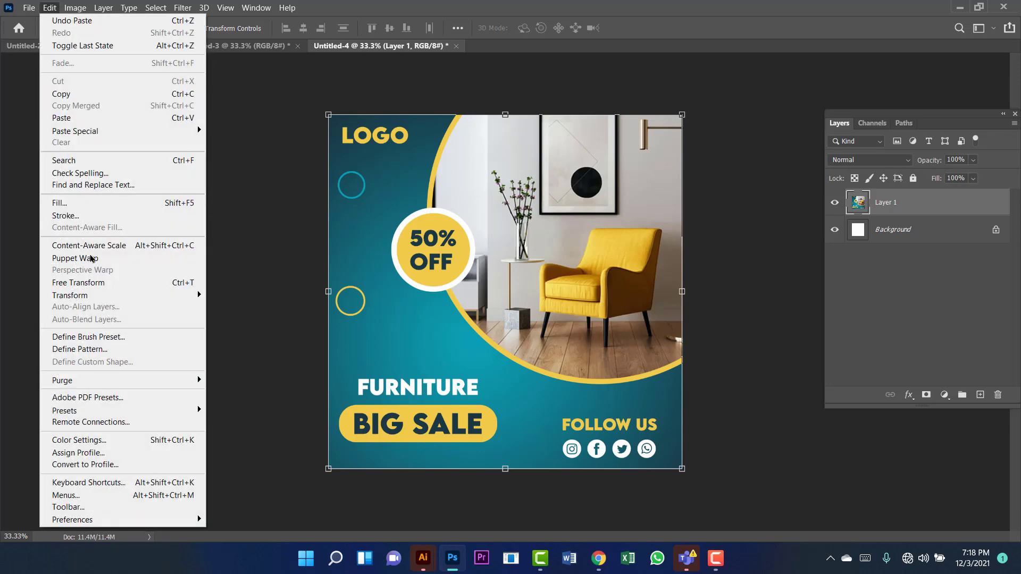
left_click(110, 284)
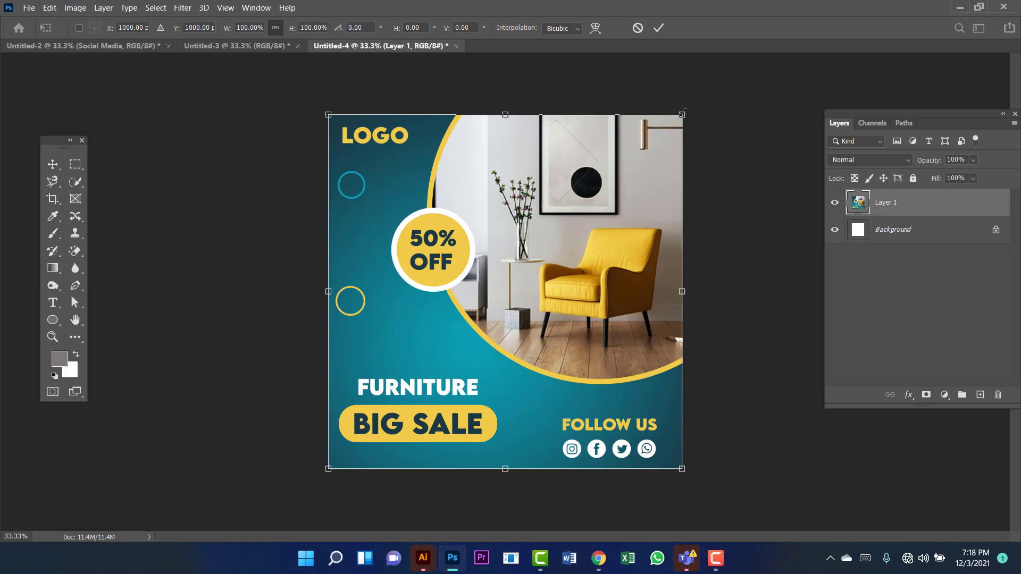
left_click_drag(683, 113, 621, 175)
left_click_drag(552, 255, 572, 227)
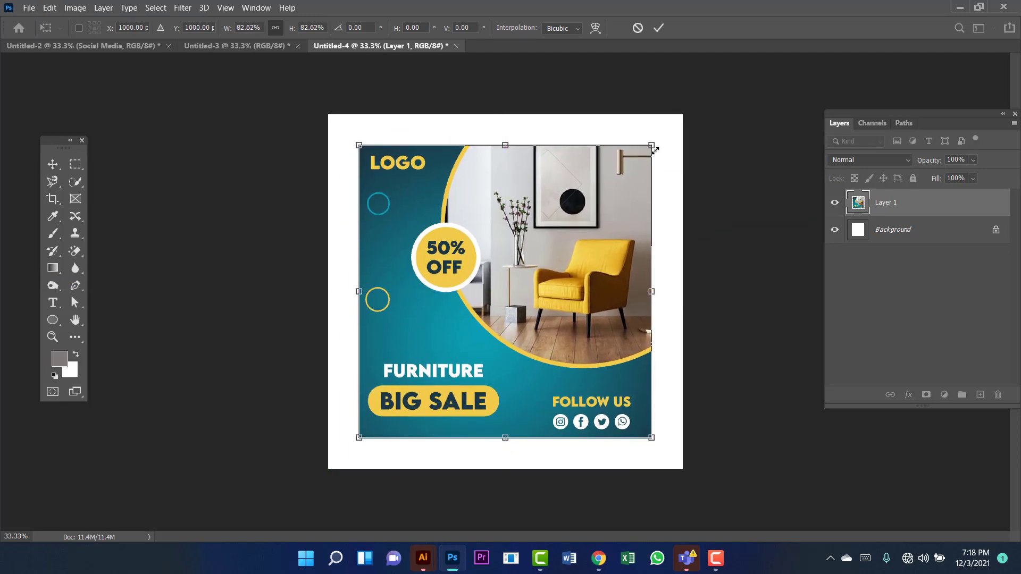
left_click_drag(654, 150, 658, 143)
mouse_move(588, 194)
left_mouse_down()
mouse_move(576, 188)
mouse_move(587, 194)
left_mouse_up()
key("Return")
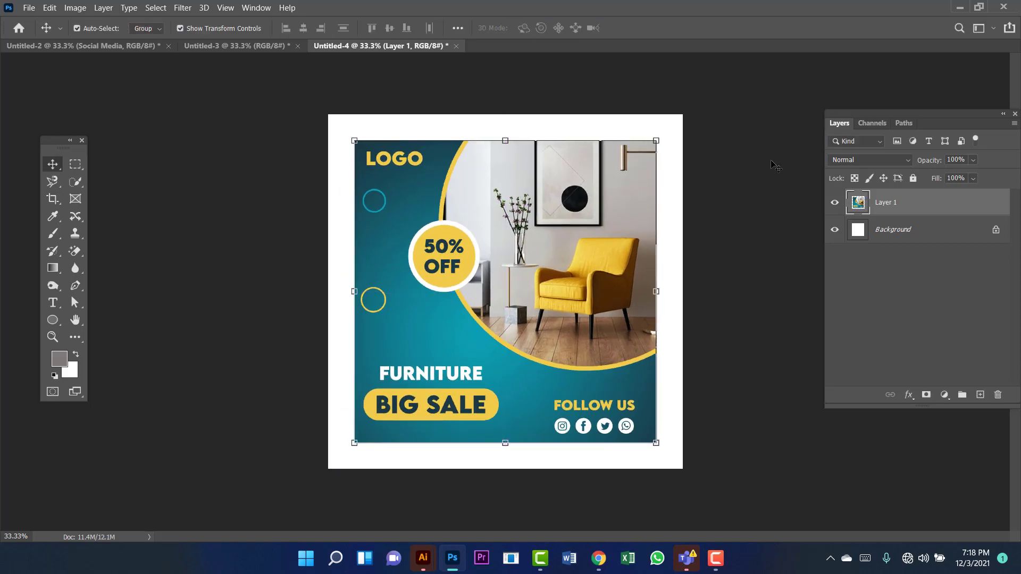
Unlock the white Background layer and add a Gradient Overlay to it using the Yellow 1 preset
left_click(997, 230)
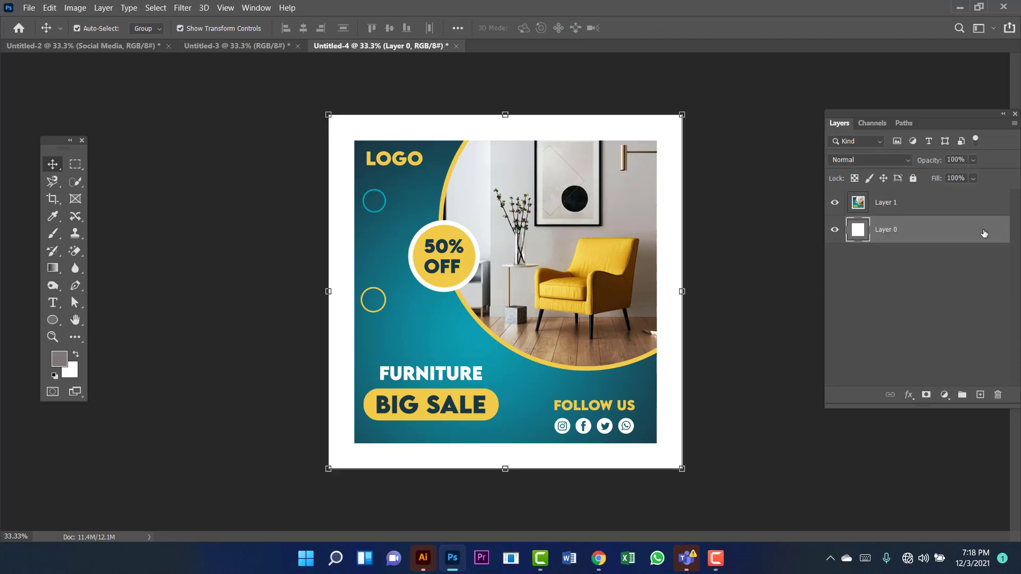
double_click(984, 232)
left_click_drag(737, 41, 773, 41)
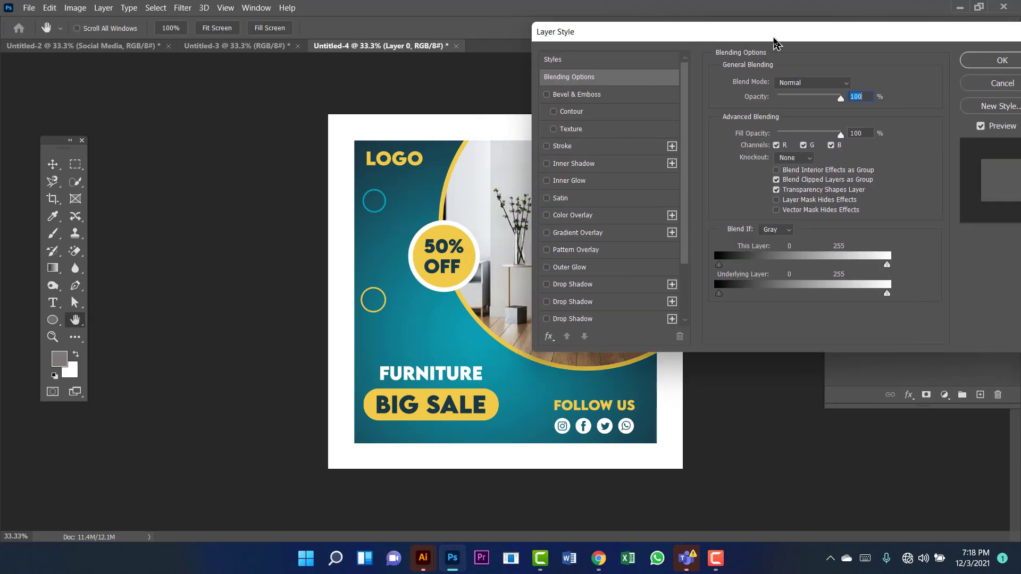
left_click(617, 235)
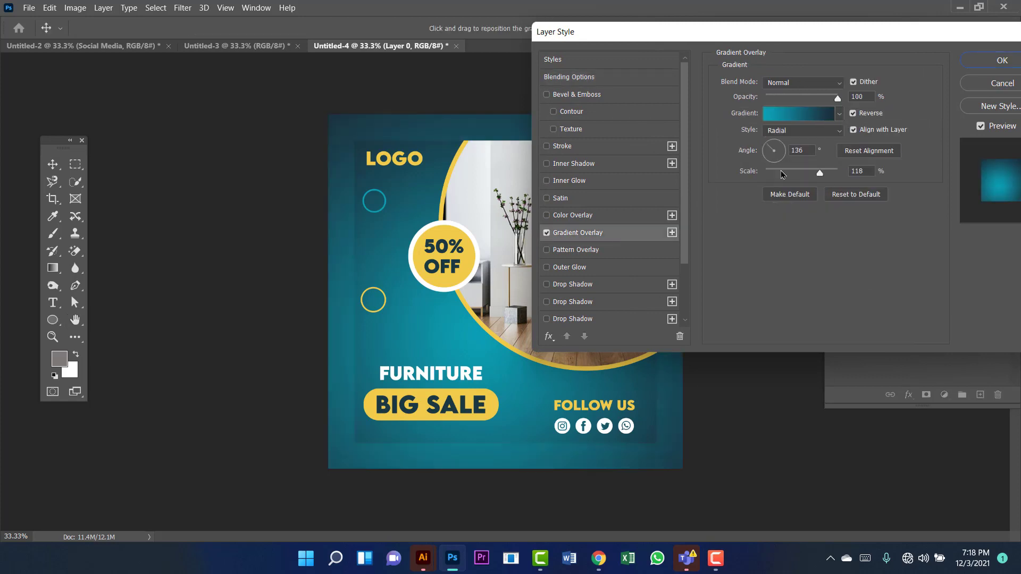
left_click_drag(814, 32, 913, 10)
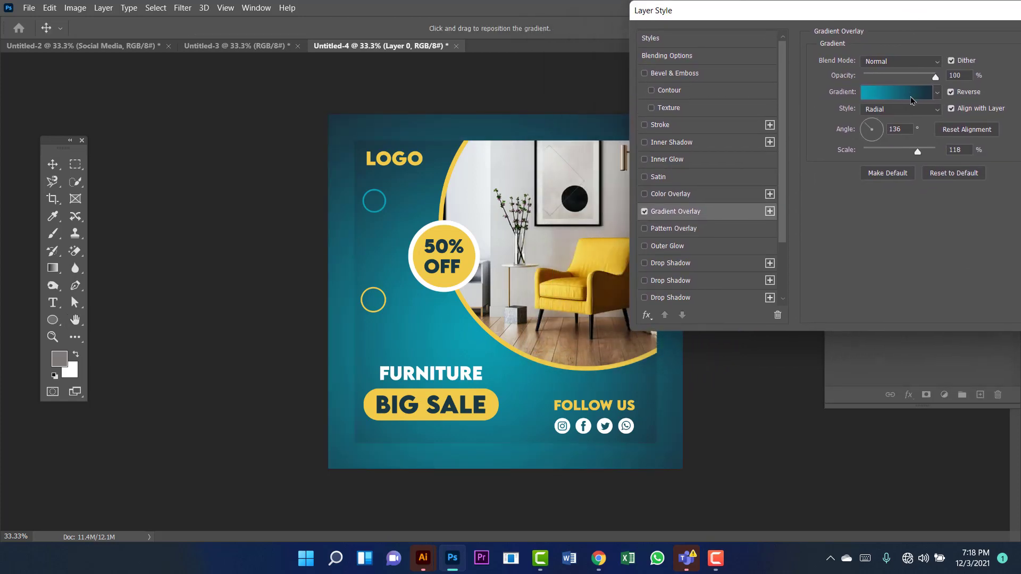
left_click(937, 95)
left_click(904, 162)
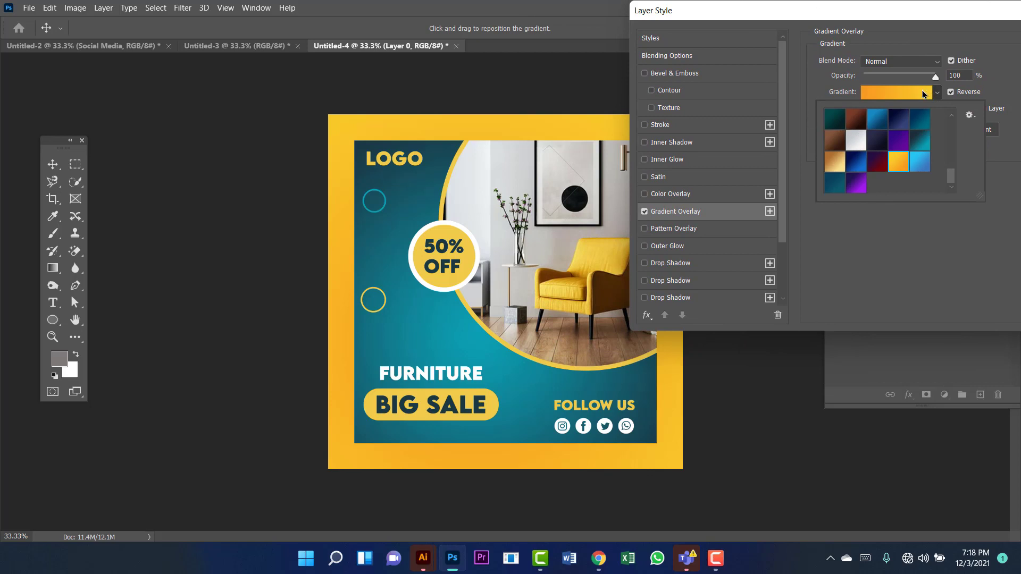
Swap the colour stops of the overlay gradient, placing orange at location 0% and yellow at 100%
left_click(922, 94)
left_click(904, 93)
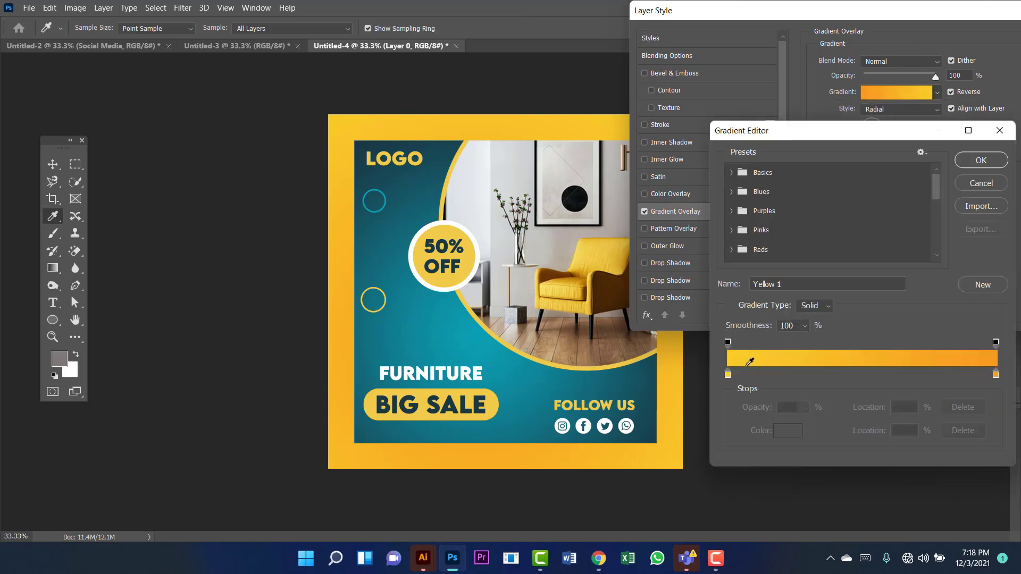
left_click_drag(747, 374, 912, 375)
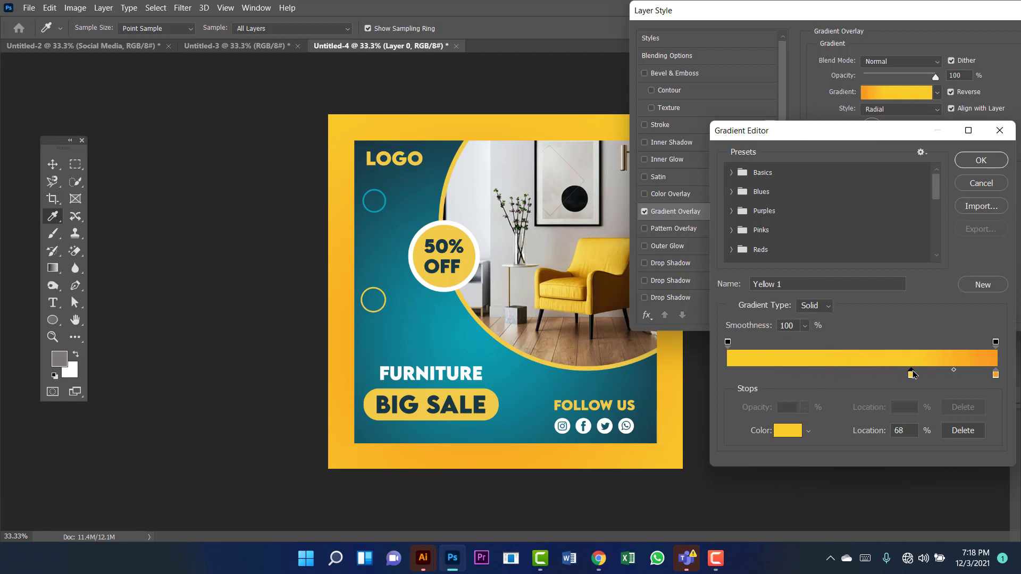
left_click_drag(996, 375, 725, 376)
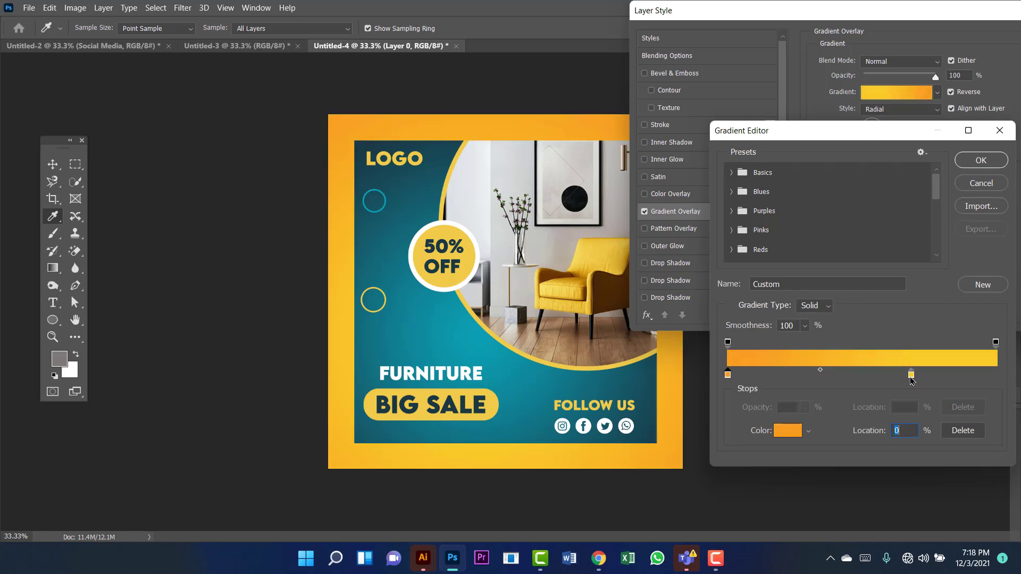
left_click_drag(911, 375, 997, 377)
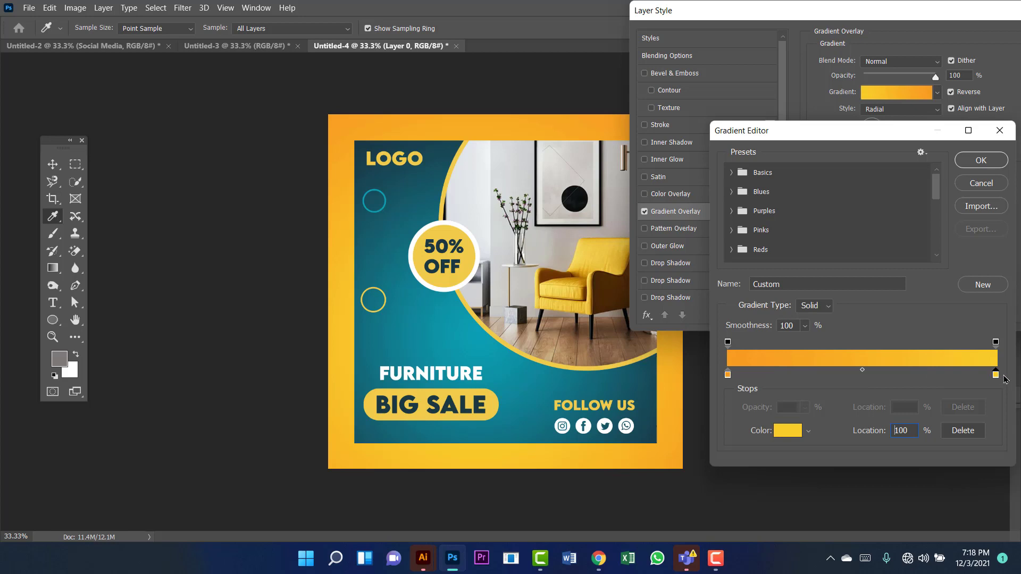
Inspect the colour values of the orange and yellow gradient stops, and accept the custom gradient
double_click(728, 376)
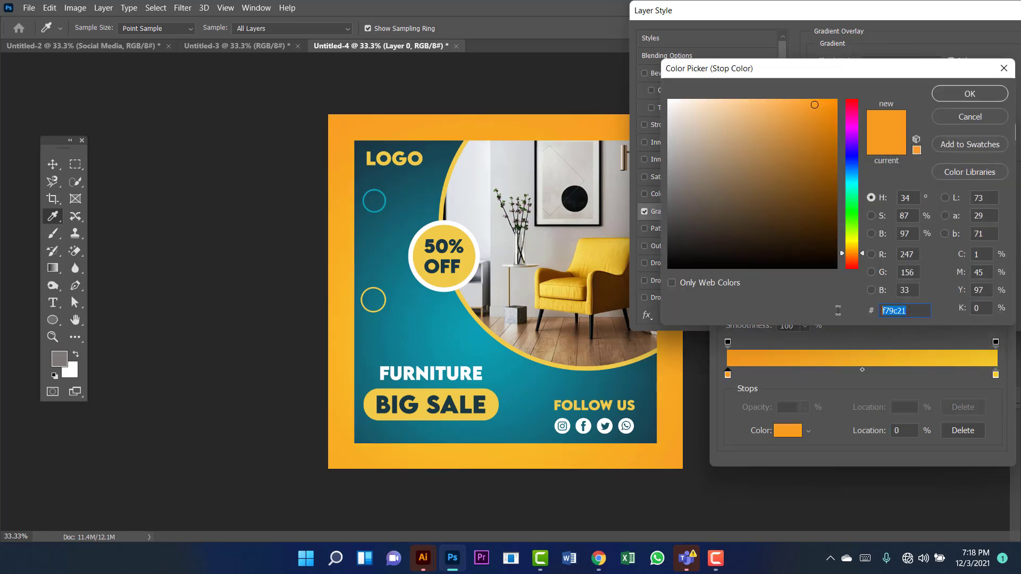
left_click(973, 94)
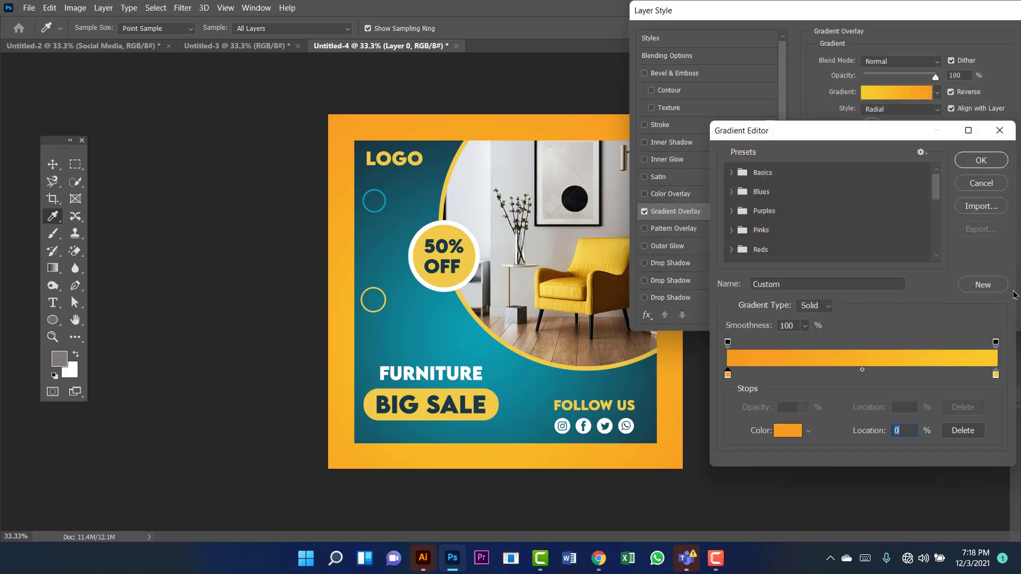
double_click(995, 375)
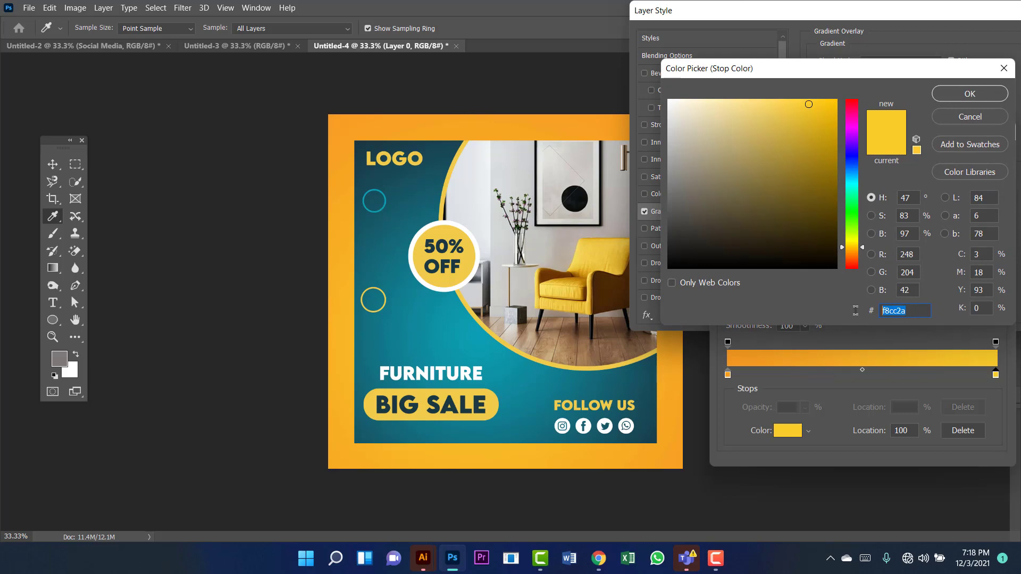
left_click(969, 94)
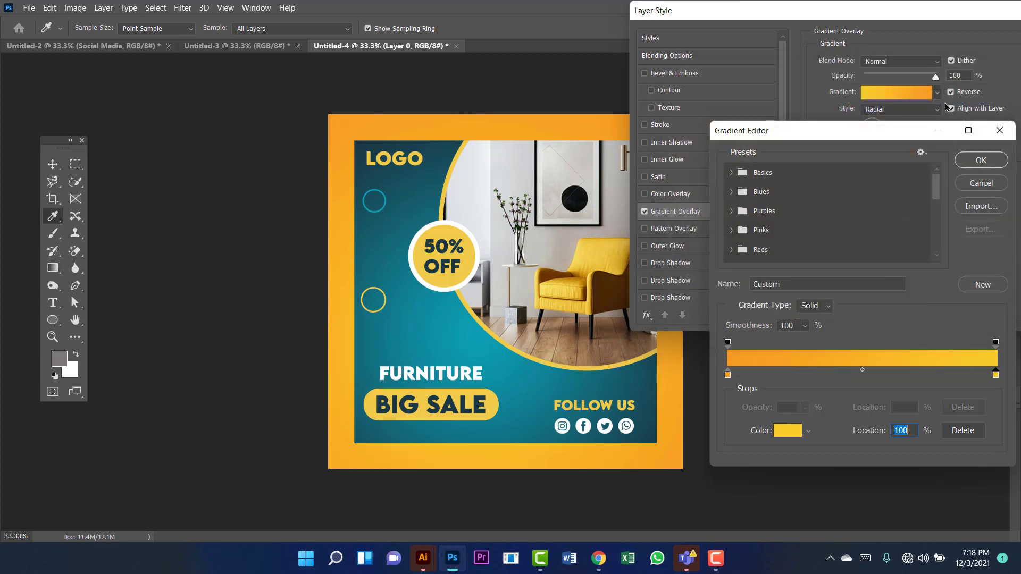
left_click(980, 161)
Keep the Gradient Overlay style Radial at 136°, set its scale to 125%, and apply it to the background layer
left_click_drag(796, 8, 677, 11)
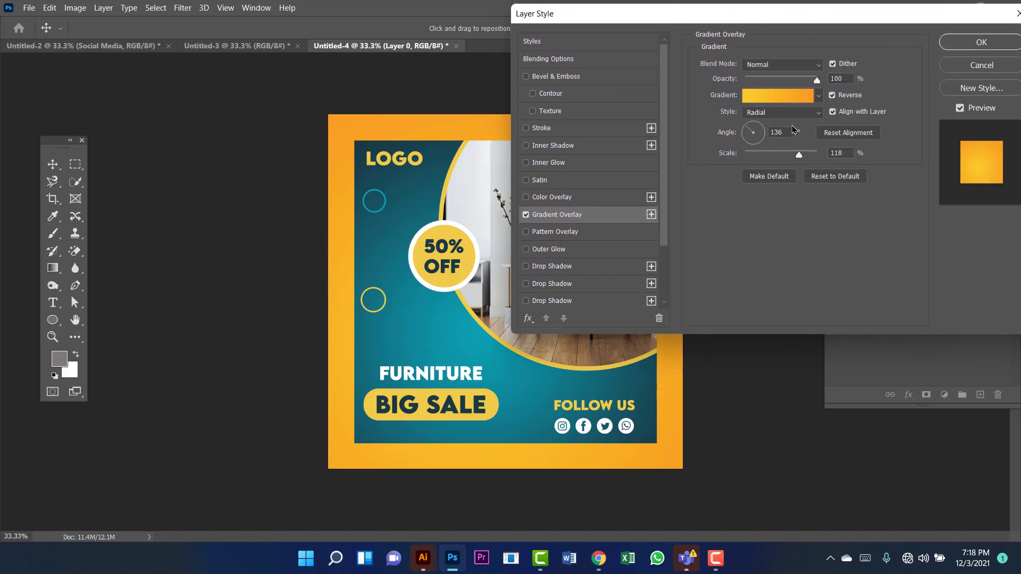
double_click(782, 131)
left_click(816, 113)
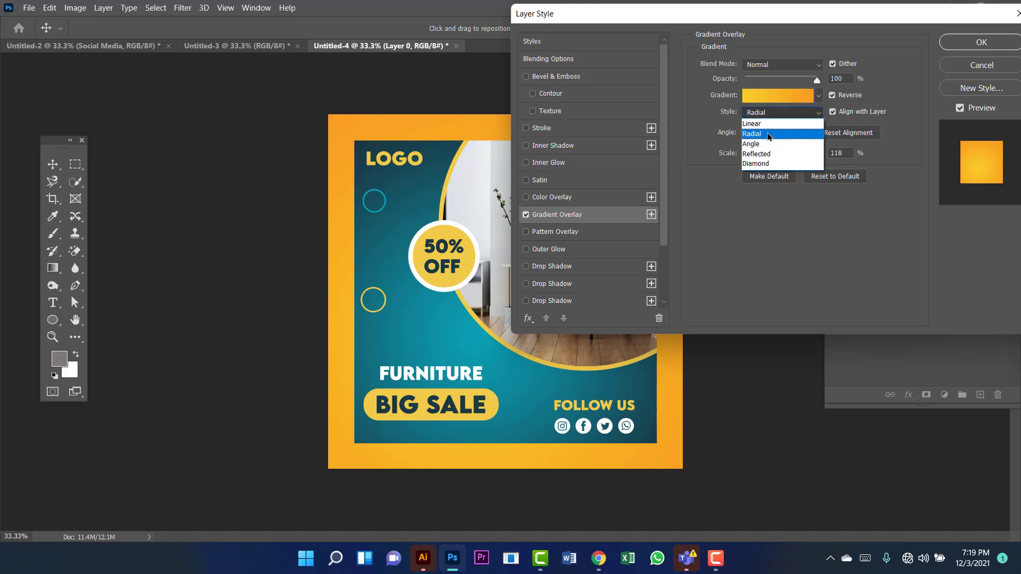
left_click(761, 130)
left_click_drag(801, 158, 811, 158)
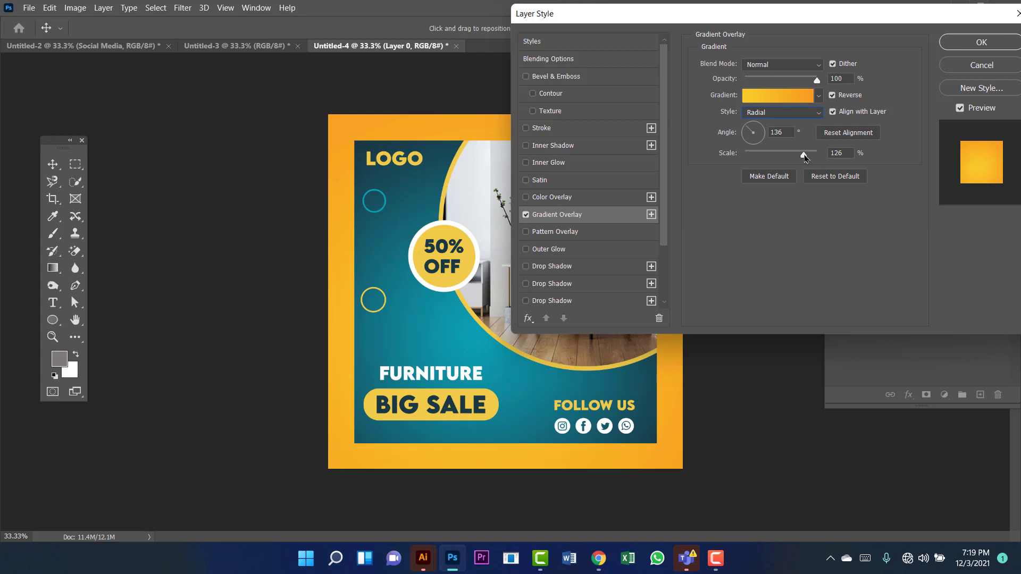
left_click_drag(805, 158, 802, 158)
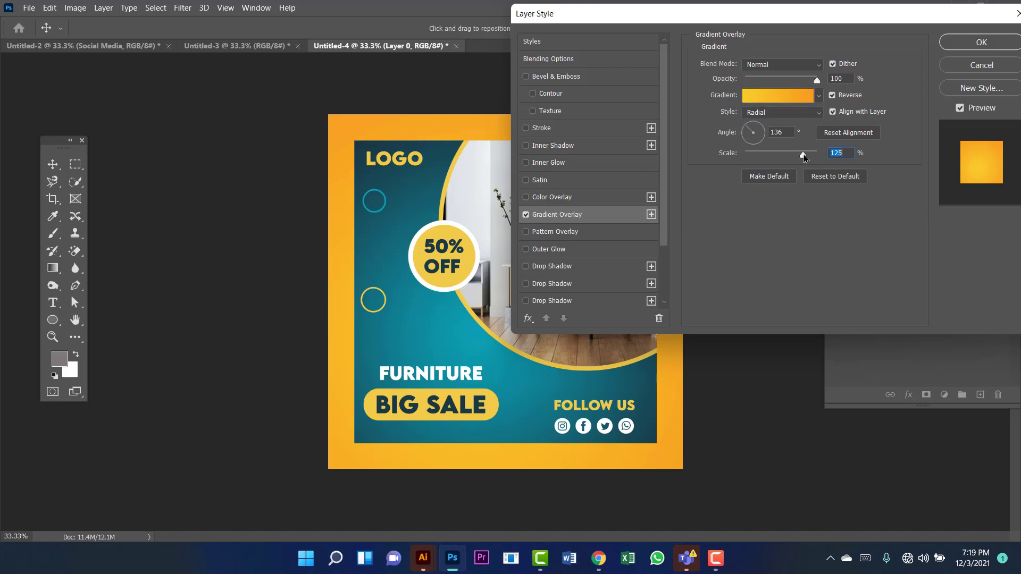
left_click(967, 48)
Add a Drop Shadow to the furniture design layer with distance 25 px, spread 8% and size 120 px
left_click(884, 202)
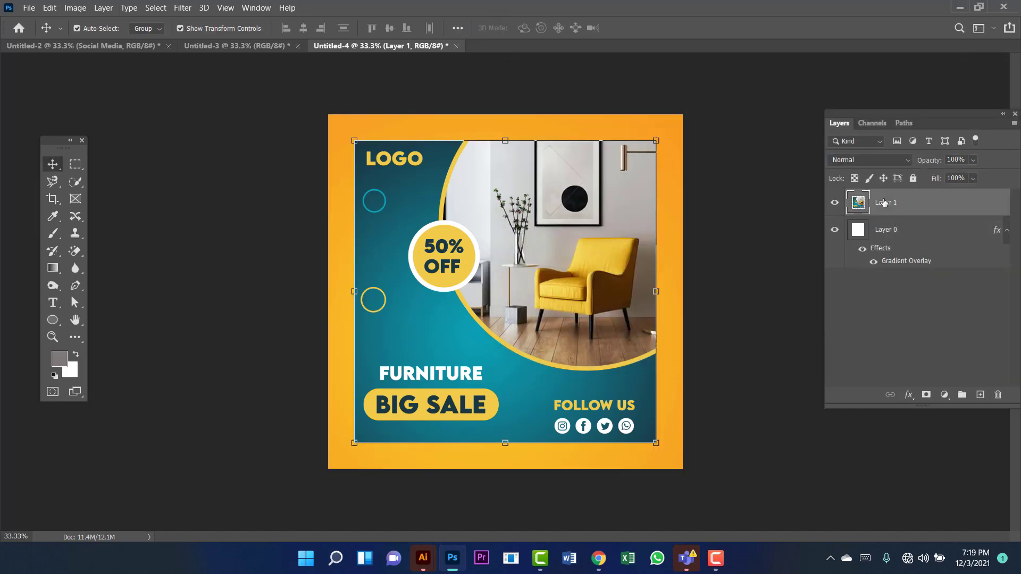
double_click(981, 206)
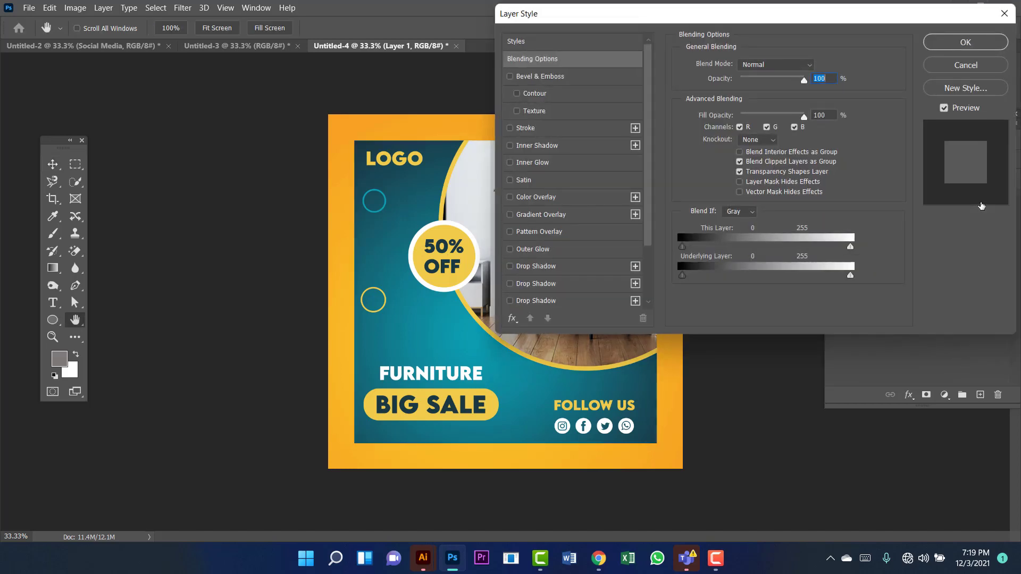
left_click(567, 266)
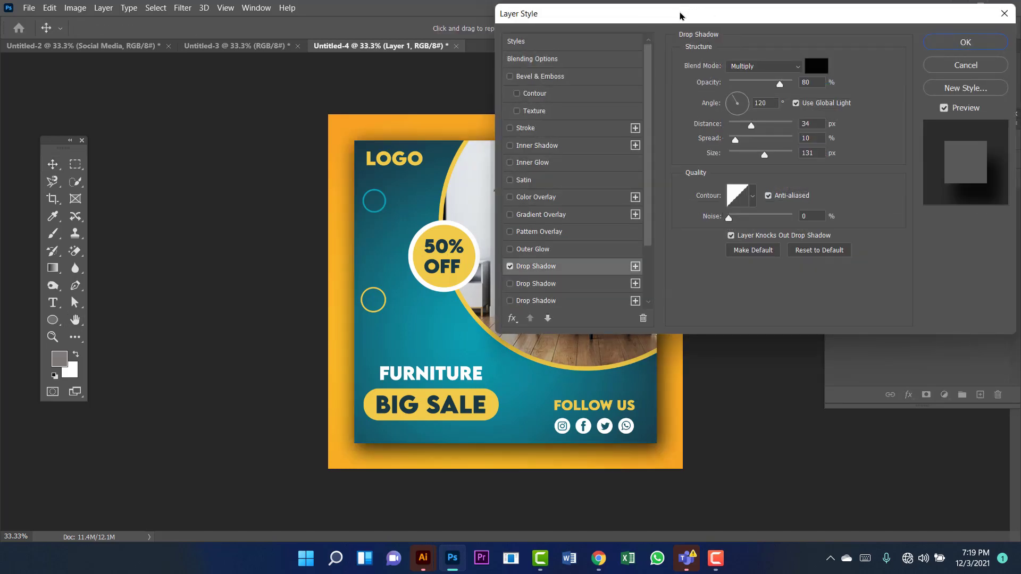
left_click_drag(679, 14, 809, 14)
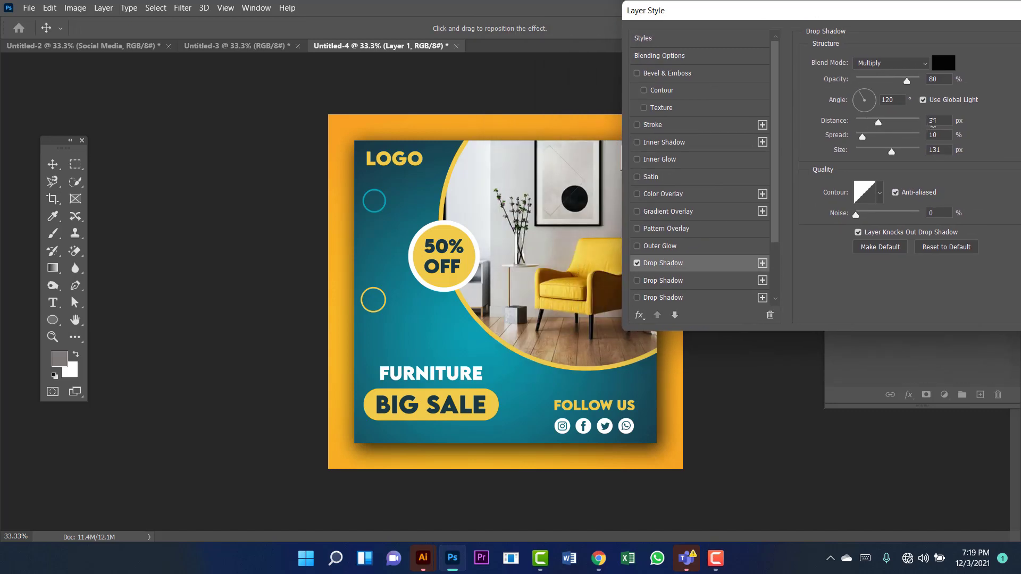
left_click(933, 121)
type("25")
key("Tab")
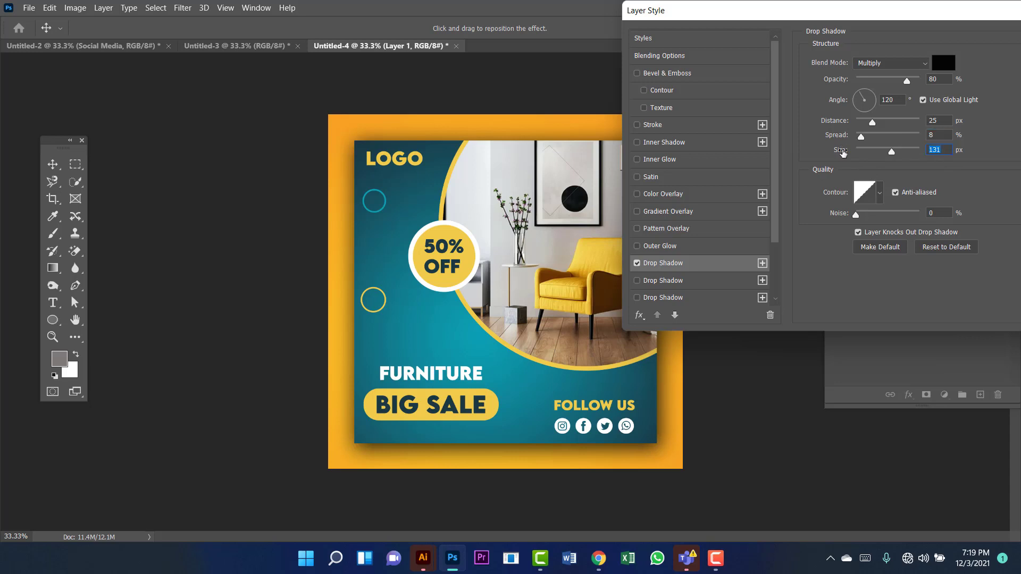
left_click_drag(845, 151, 842, 153)
left_click(904, 100)
left_click_drag(914, 12, 732, 12)
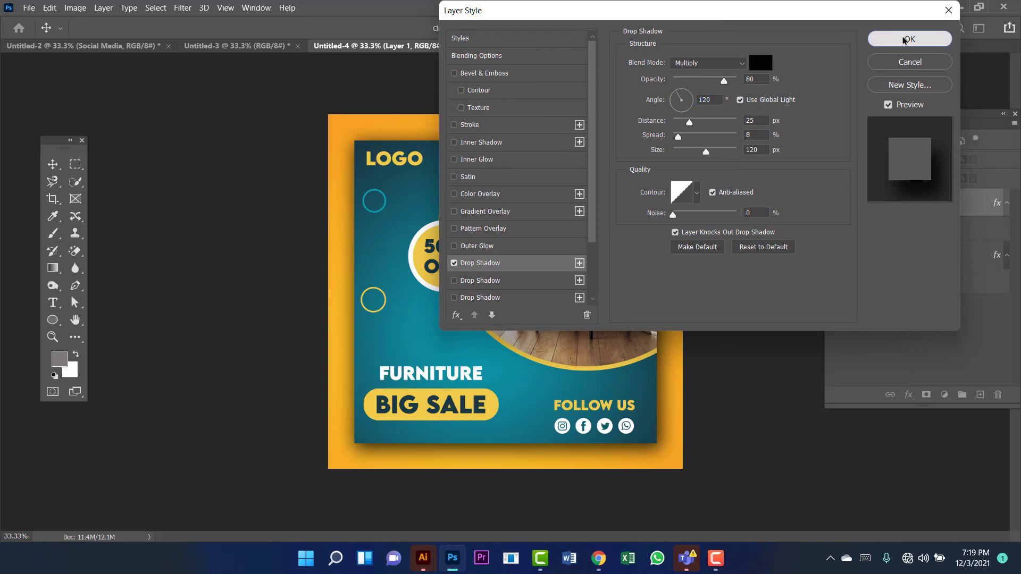
left_click(904, 40)
Draw a horizontal rectangle about 2099 x 83 px across the canvas at the 50% OFF badge, and place its layer beneath Layer 1
right_click(58, 321)
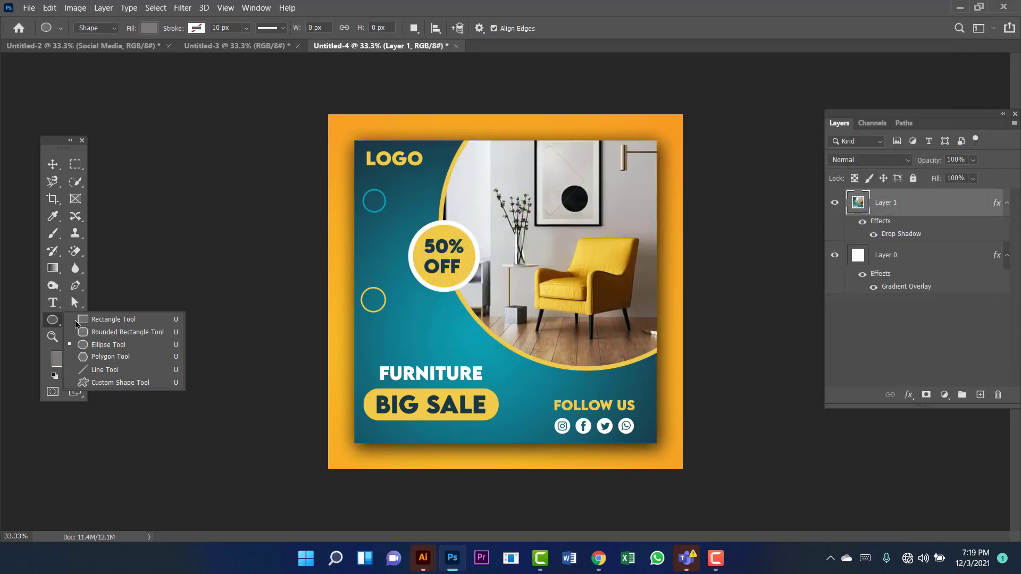
left_click(118, 319)
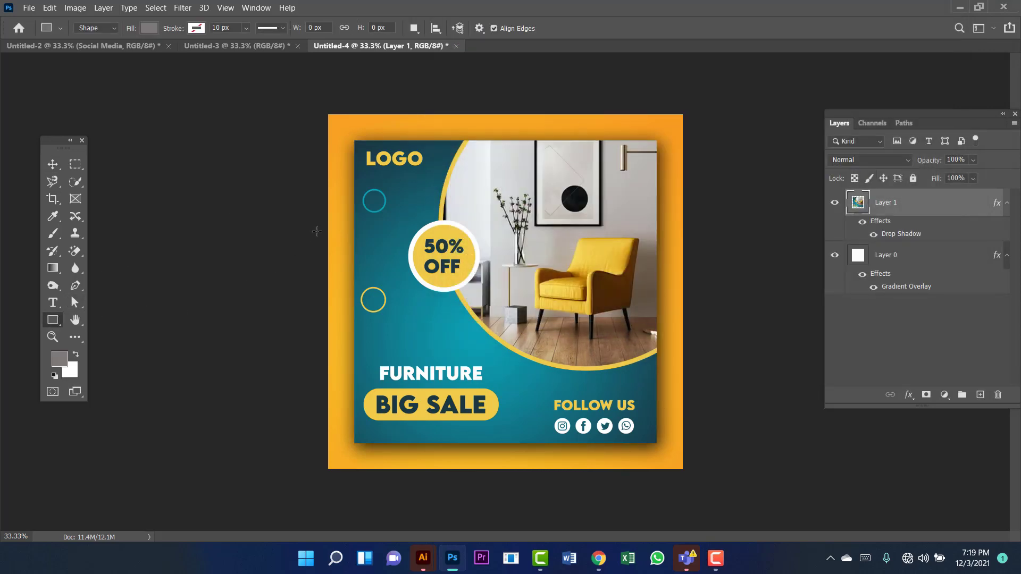
left_click_drag(317, 239, 689, 252)
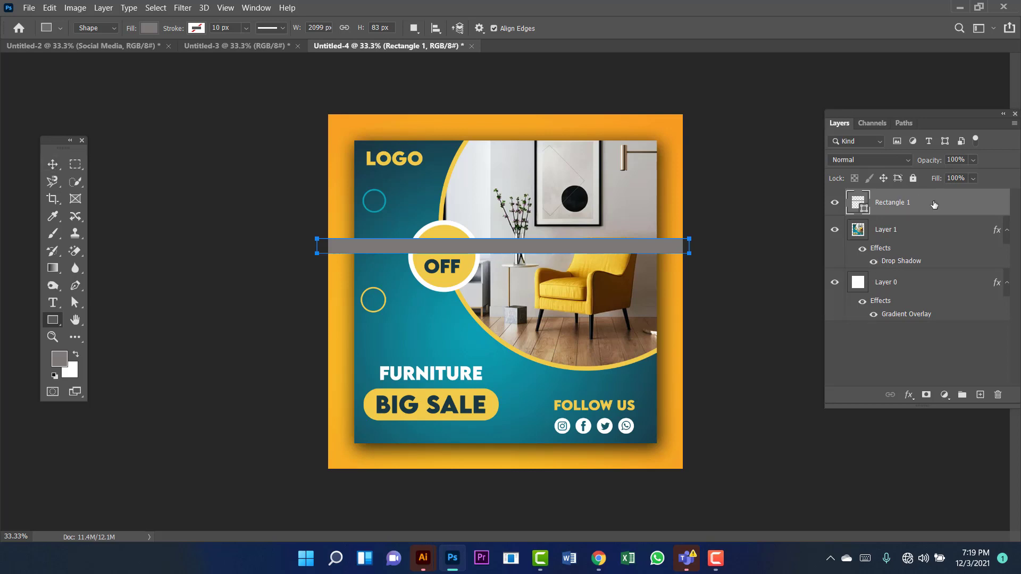
left_click_drag(929, 202, 927, 249)
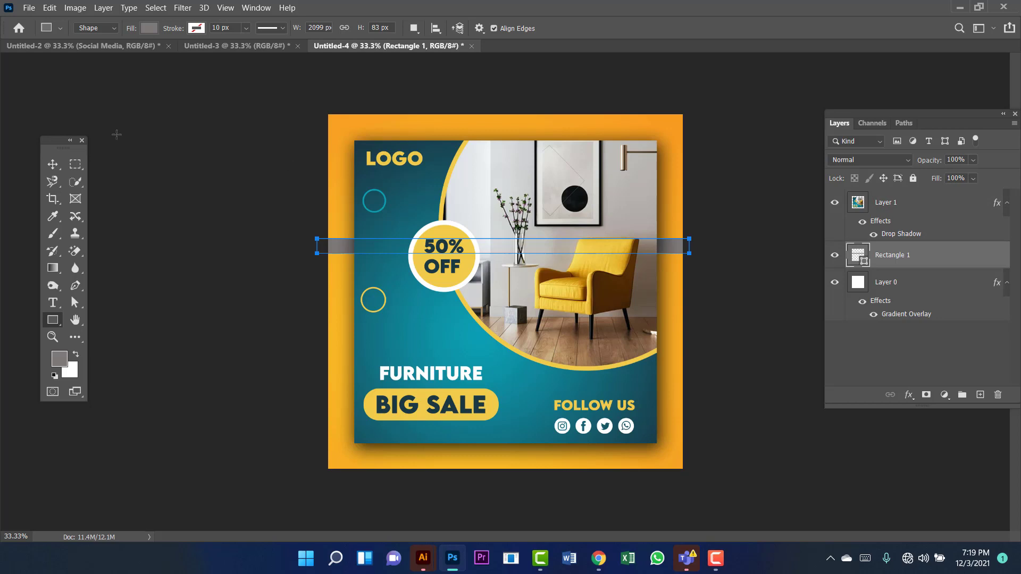
Fill the horizontal band with white and reduce its height to about 78.36%
left_click(150, 30)
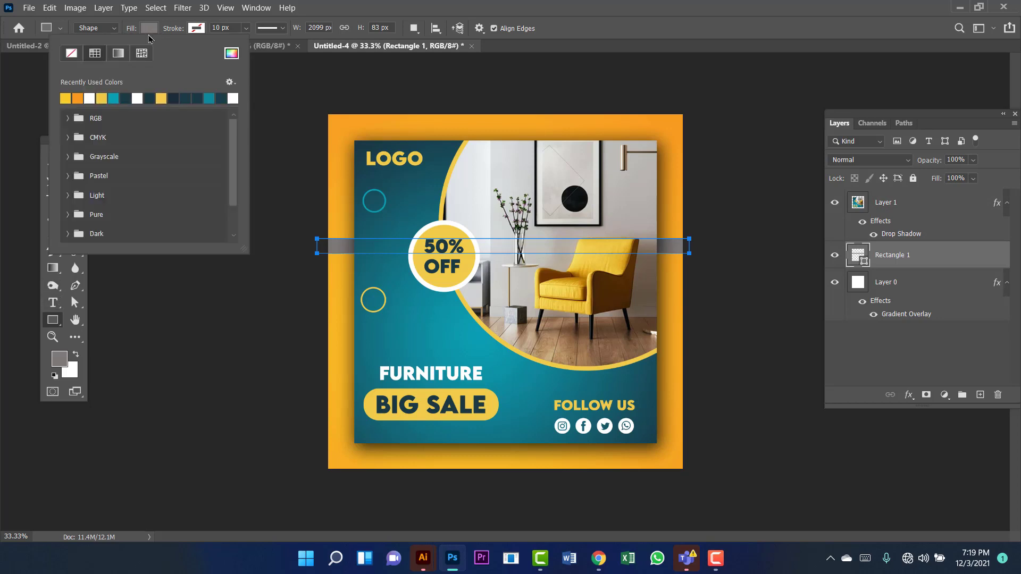
left_click(89, 98)
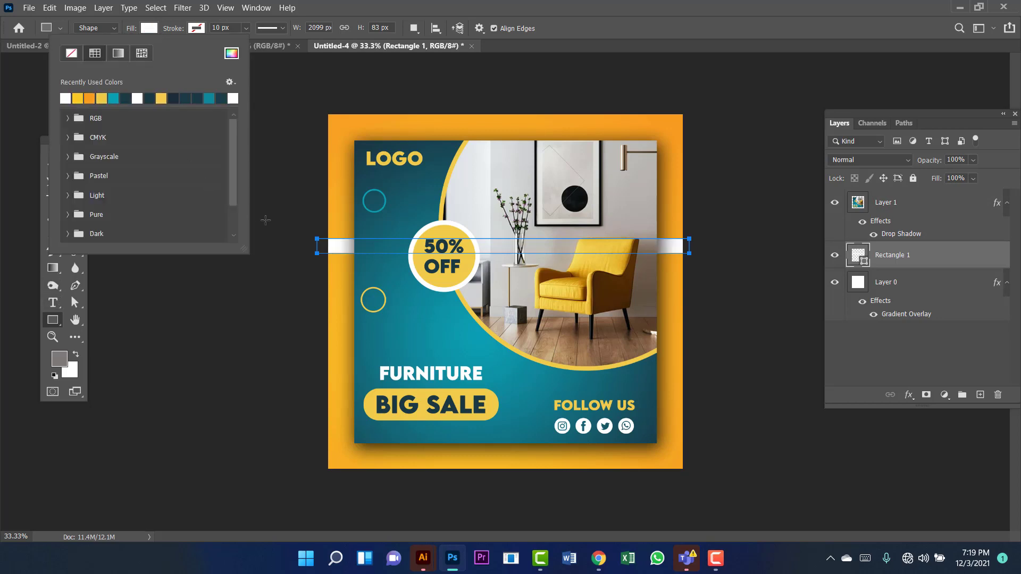
left_click(436, 301)
key("v")
mouse_move(502, 254)
left_mouse_down()
mouse_move(502, 240)
mouse_move(484, 255)
mouse_move(502, 249)
left_mouse_up()
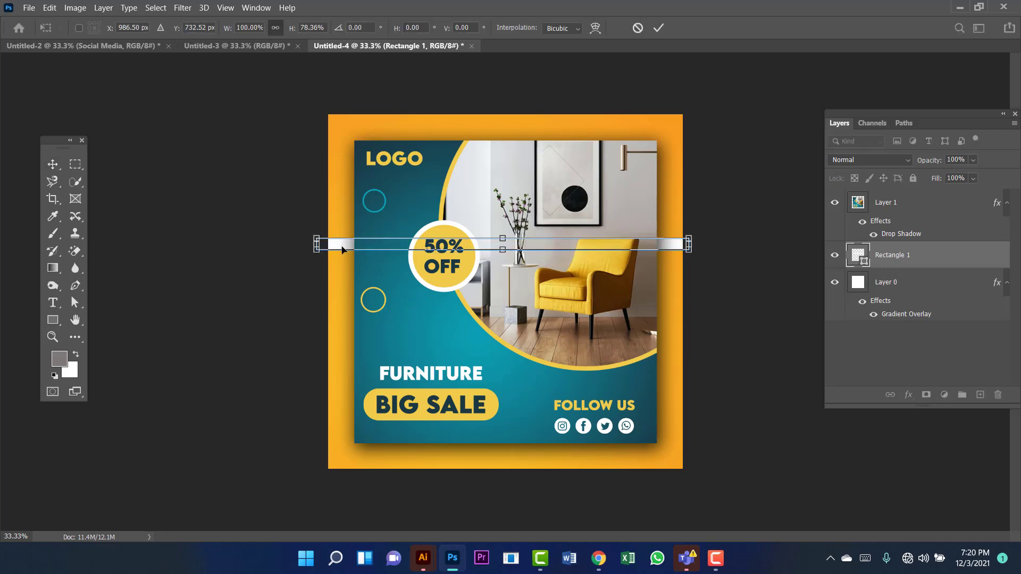
key("Return")
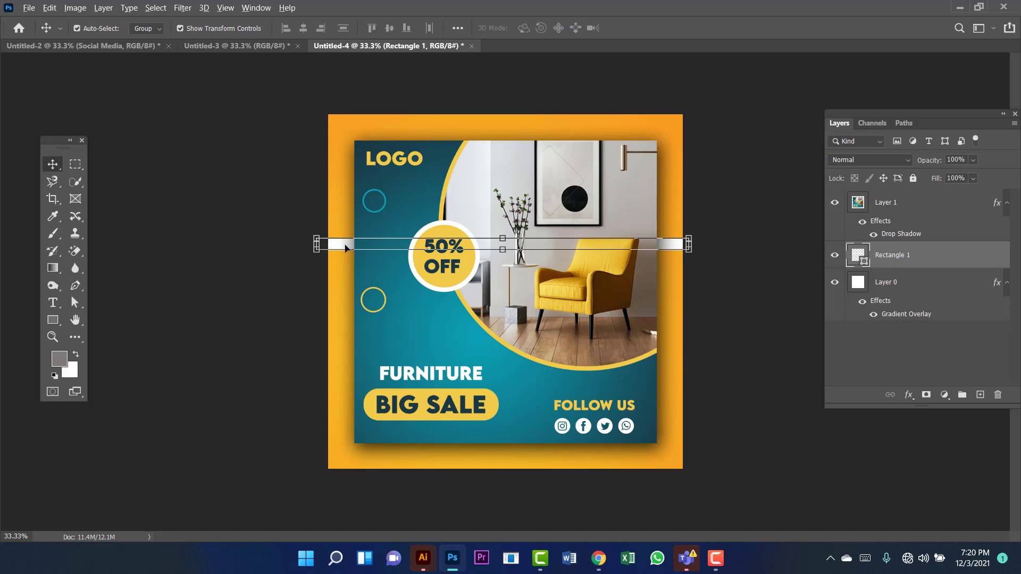
Duplicate the white band twice straight down, leaving equal gaps, to make three parallel bands behind the design
left_click_drag(348, 245, 350, 267)
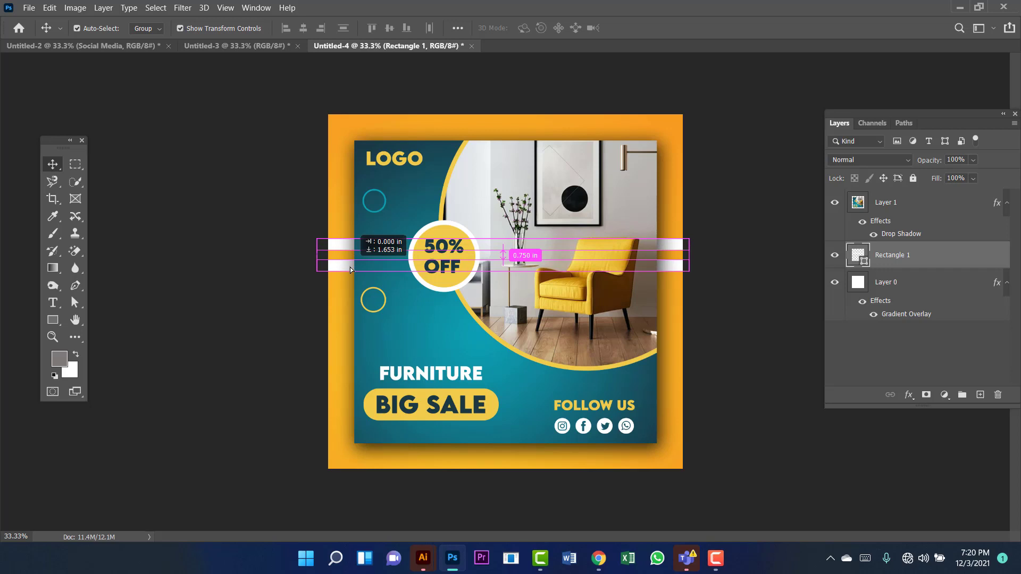
left_click_drag(350, 267, 352, 289)
key("ctrl+t")
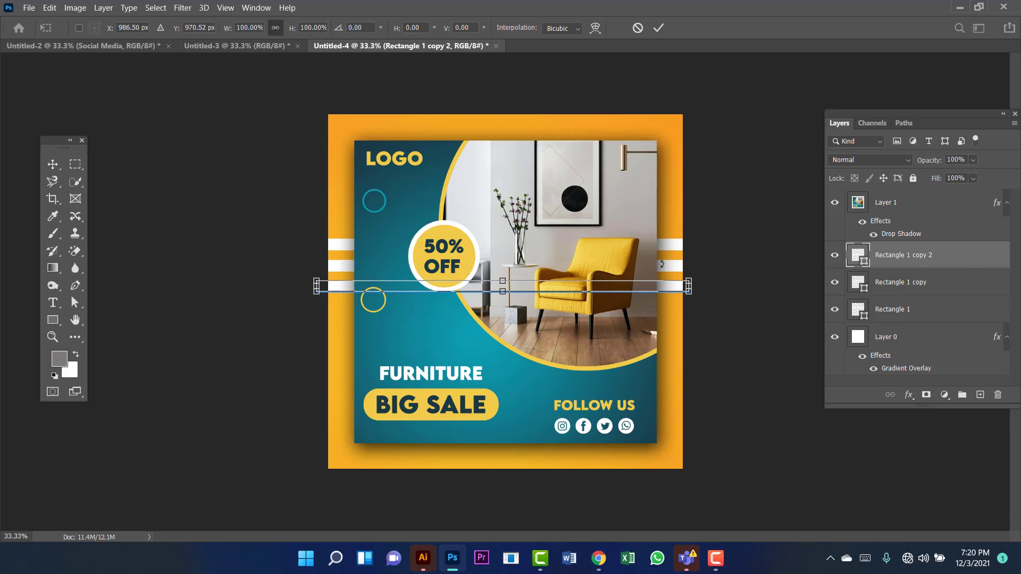
Fill the middle band with the teal from the recently used colors
left_click(910, 287)
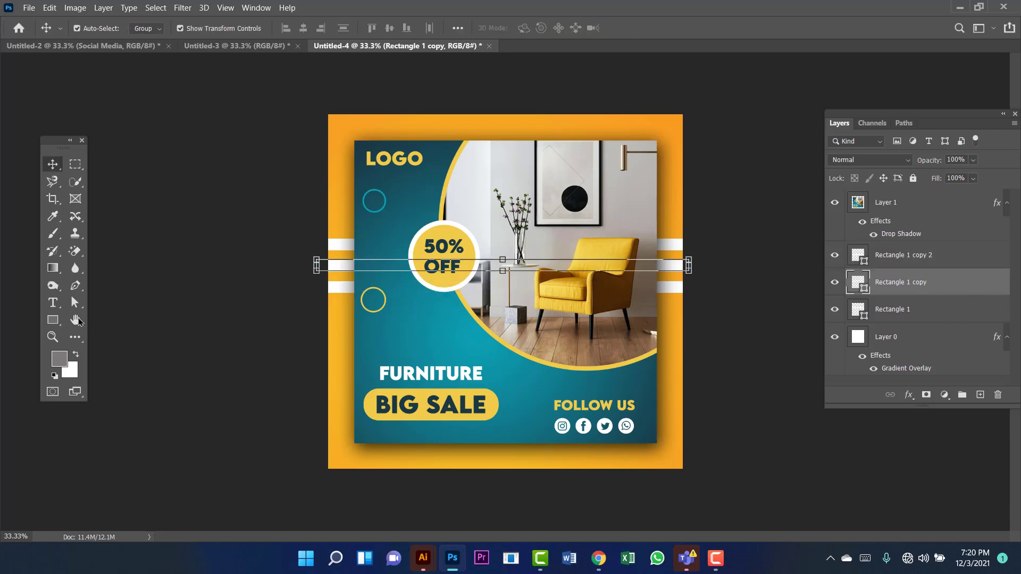
left_click(53, 319)
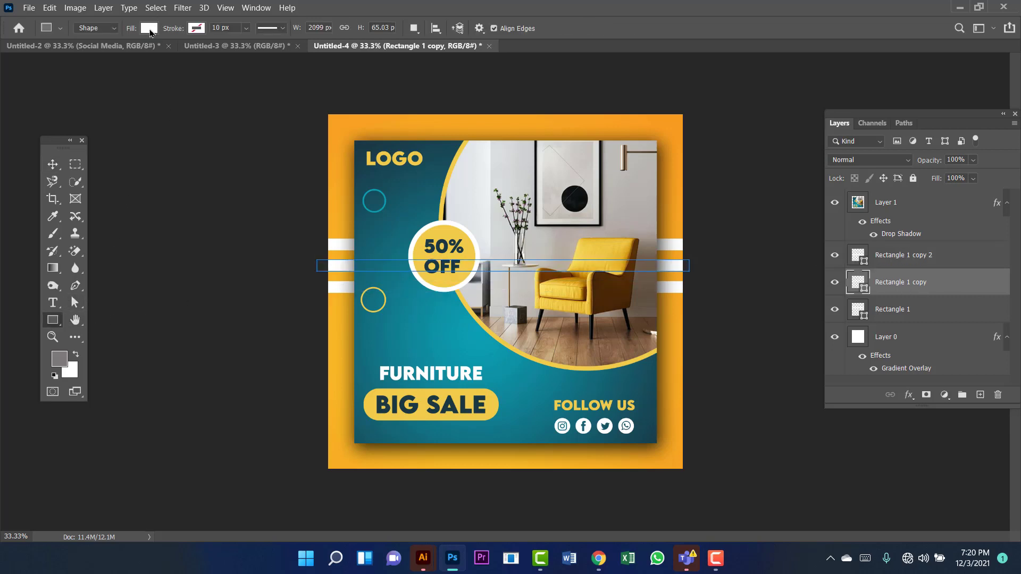
left_click(150, 29)
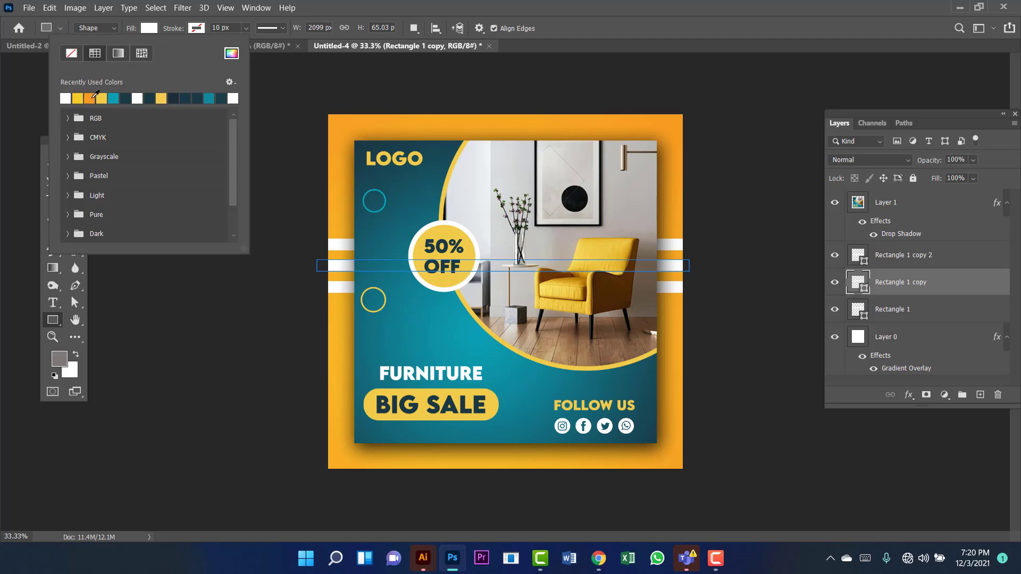
left_click(113, 98)
key("Escape")
key("v")
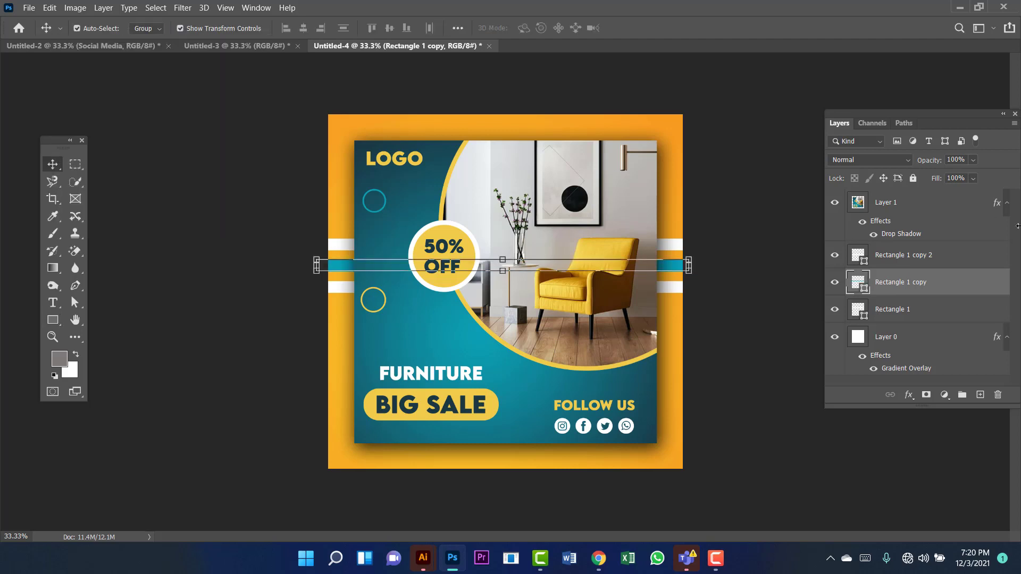
Select all three band layers and move them down together to about the vertical middle of the canvas
left_click(946, 260, "shift")
left_click(941, 311, "shift")
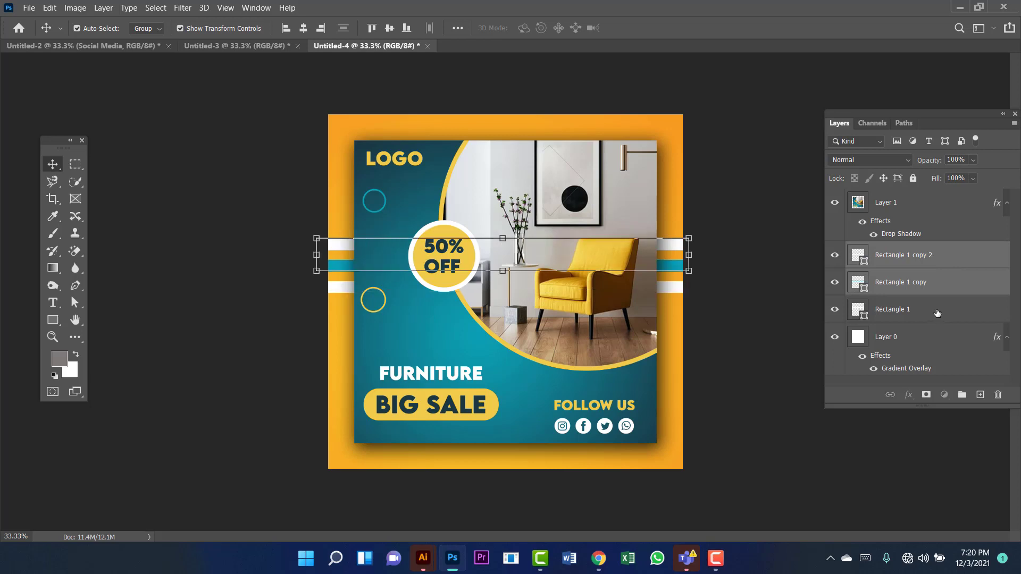
left_click(921, 259, "shift")
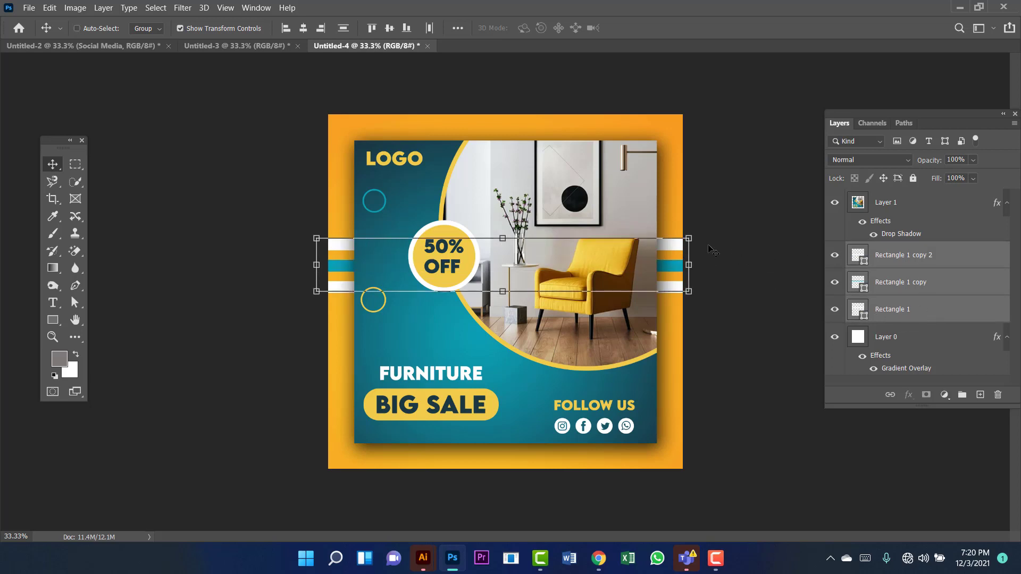
left_click_drag(677, 245, 675, 265)
left_click(763, 189)
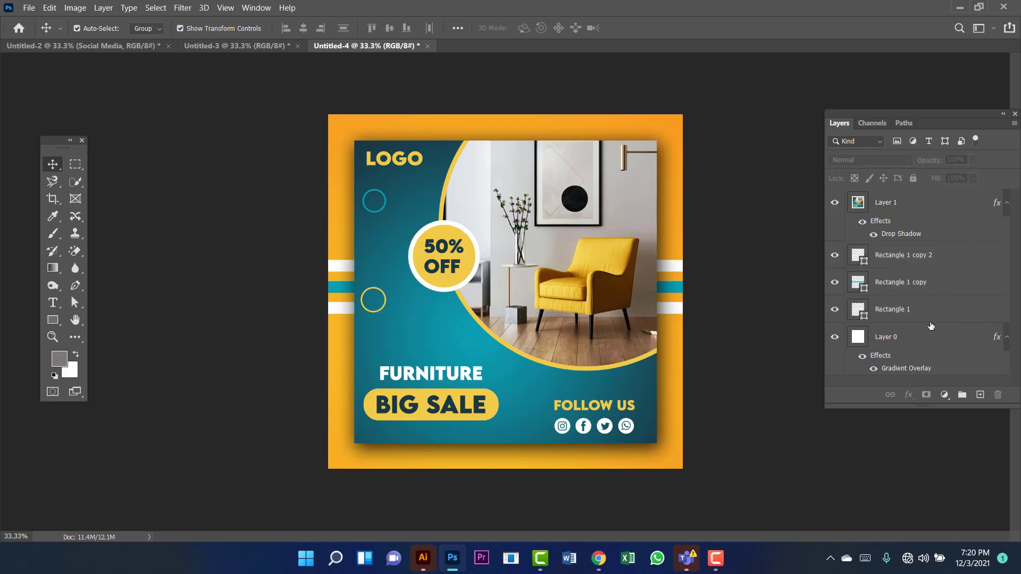
Group all layers from Layer 0 up to Layer 1 into one group and deselect it
left_click(930, 338)
left_click(918, 211, "shift")
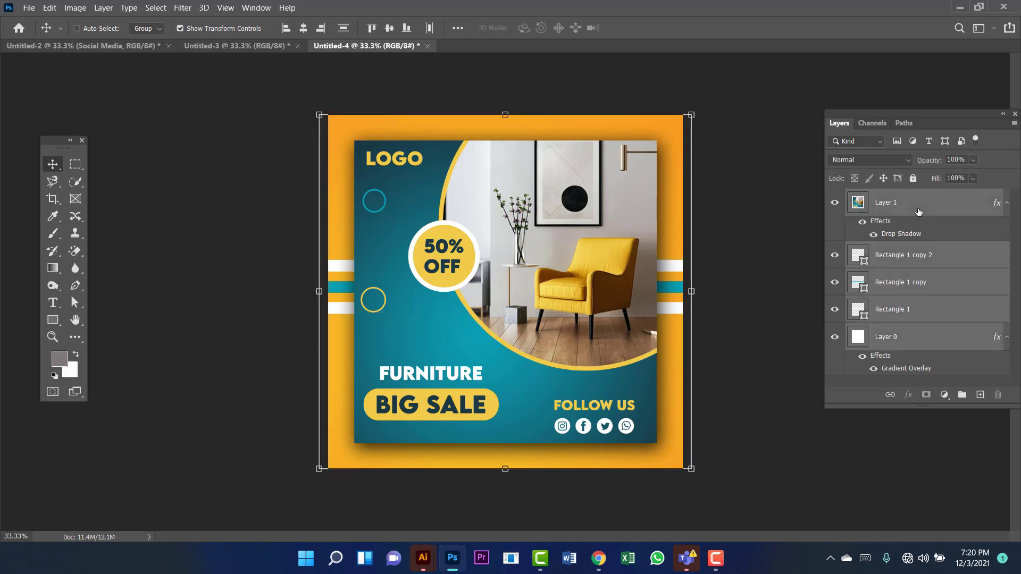
key("ctrl+g")
left_click(772, 180, "ctrl")
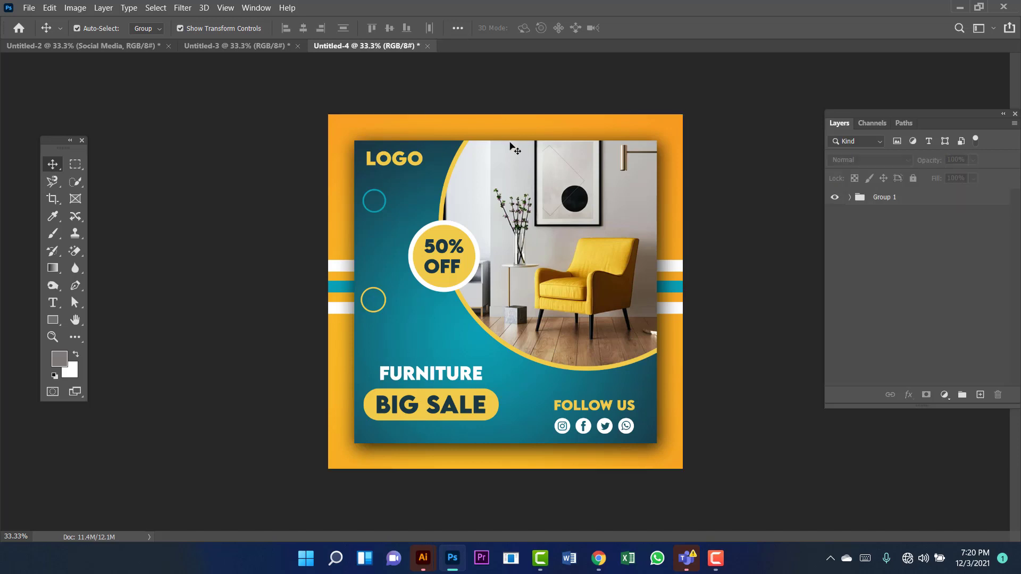